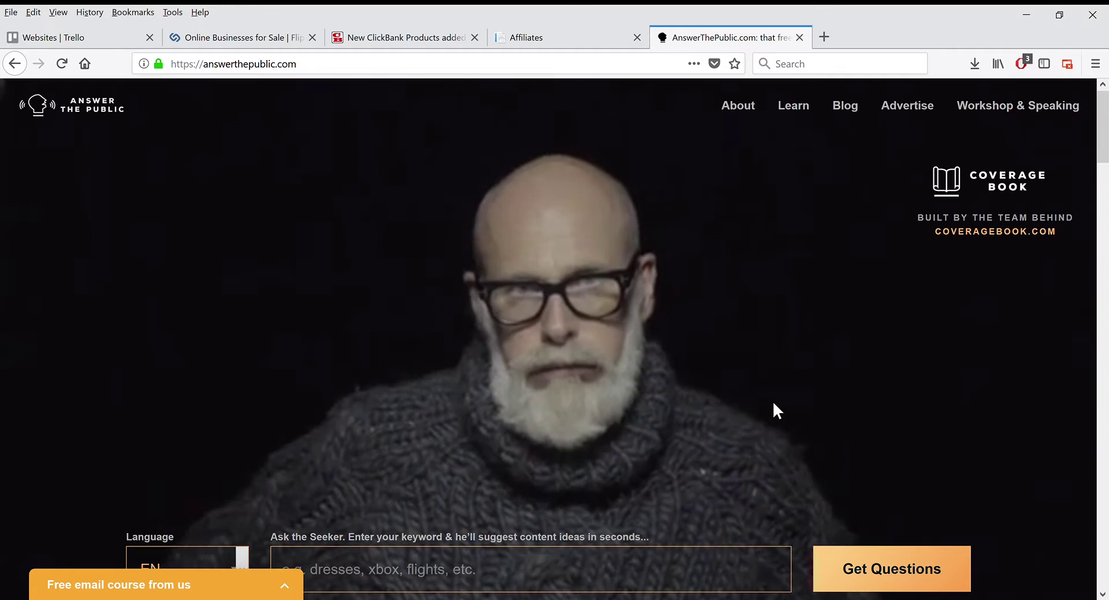
- Scroll around the AnswerThePublic home page to find the keyword search box
scroll(771, 391, "down", 2)
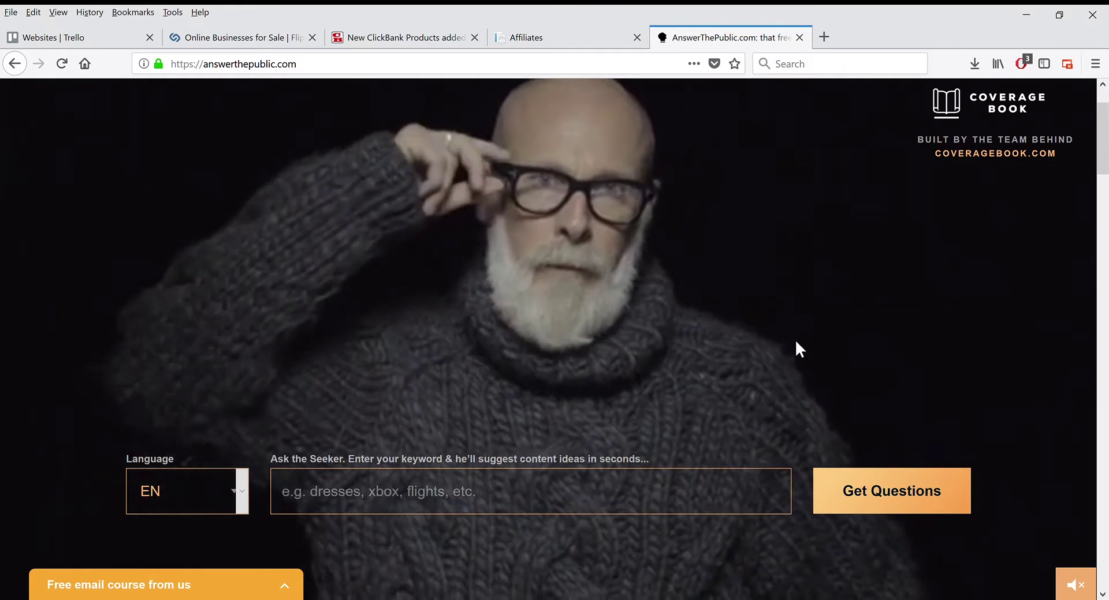
scroll(796, 340, "up", 2)
scroll(778, 348, "down", 2)
scroll(777, 348, "down", 2)
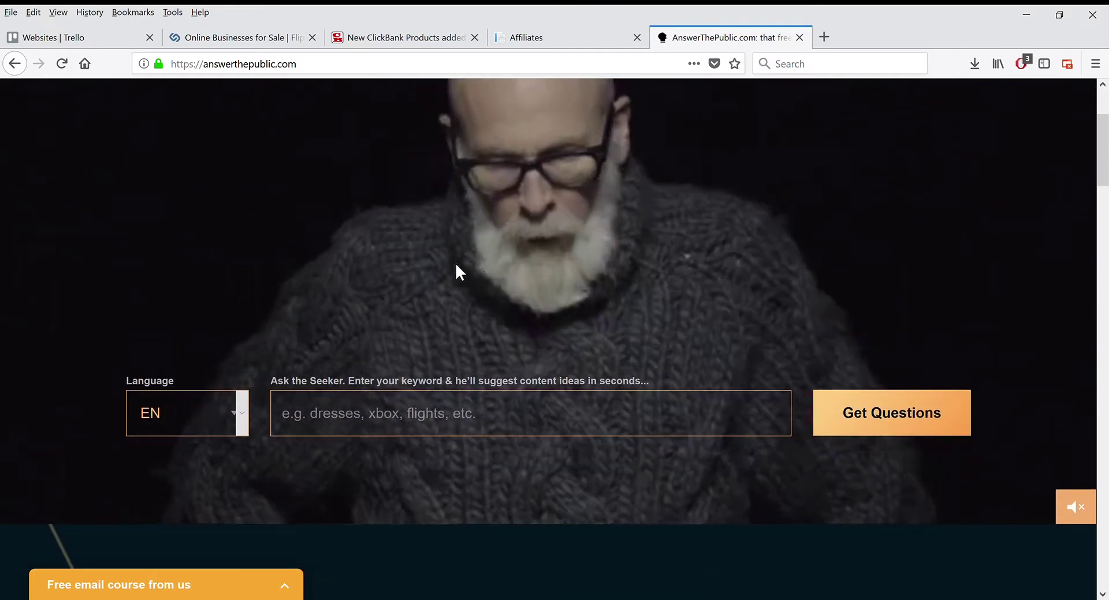
scroll(455, 271, "up", 3)
scroll(449, 263, "down", 2)
scroll(449, 265, "down", 1)
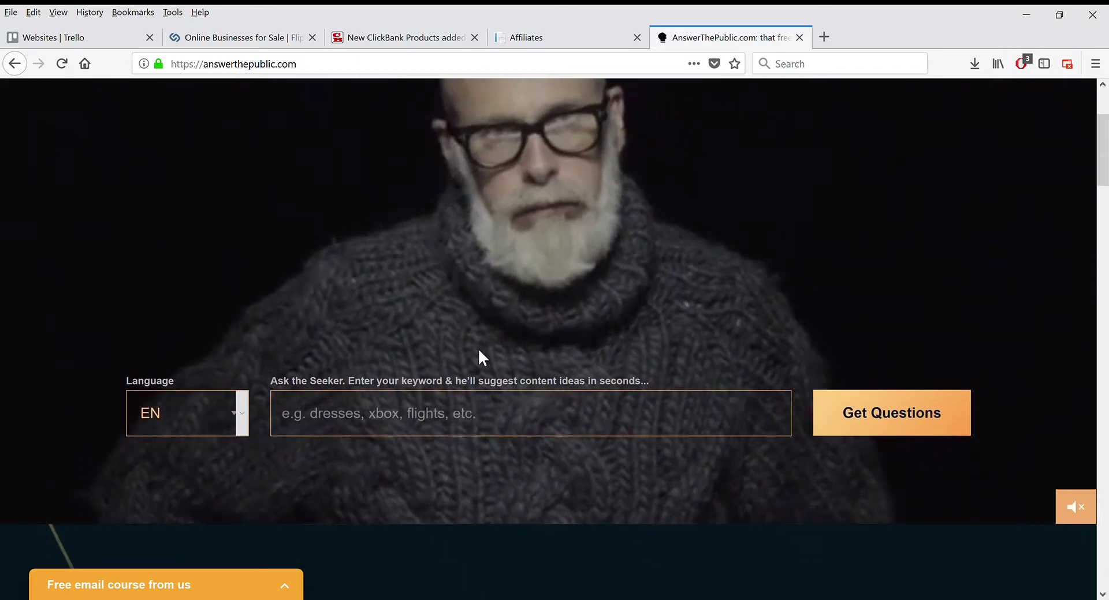
scroll(365, 289, "up", 3)
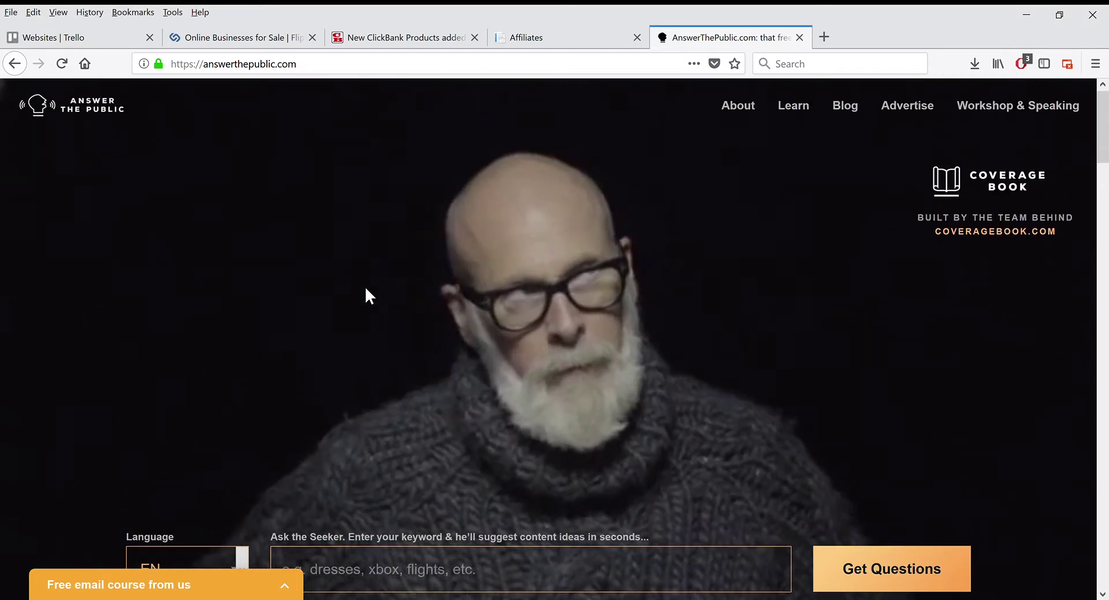
scroll(600, 326, "down", 4)
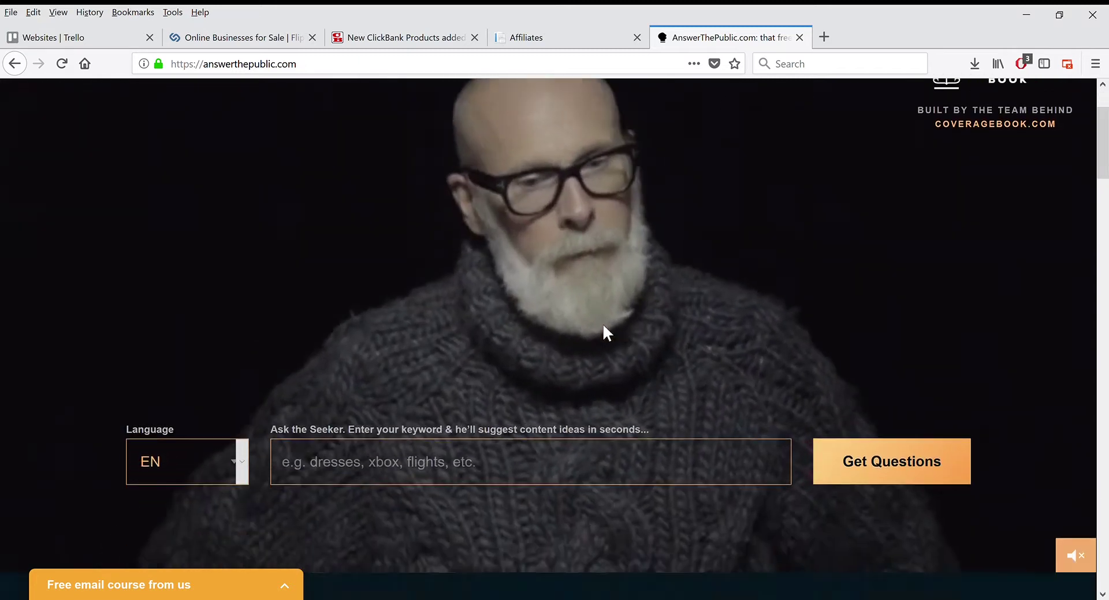
- Search 'paleo diet' with language kept at EN and generate the questions report
left_click(290, 349)
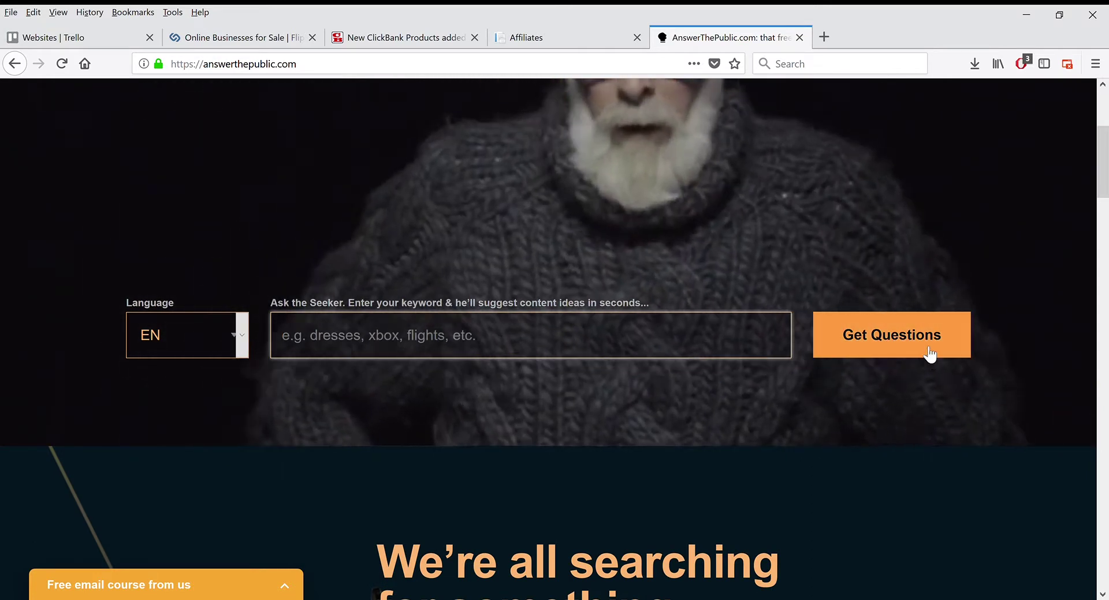
scroll(601, 287, "up", 1)
scroll(601, 294, "up", 3)
scroll(577, 347, "down", 2)
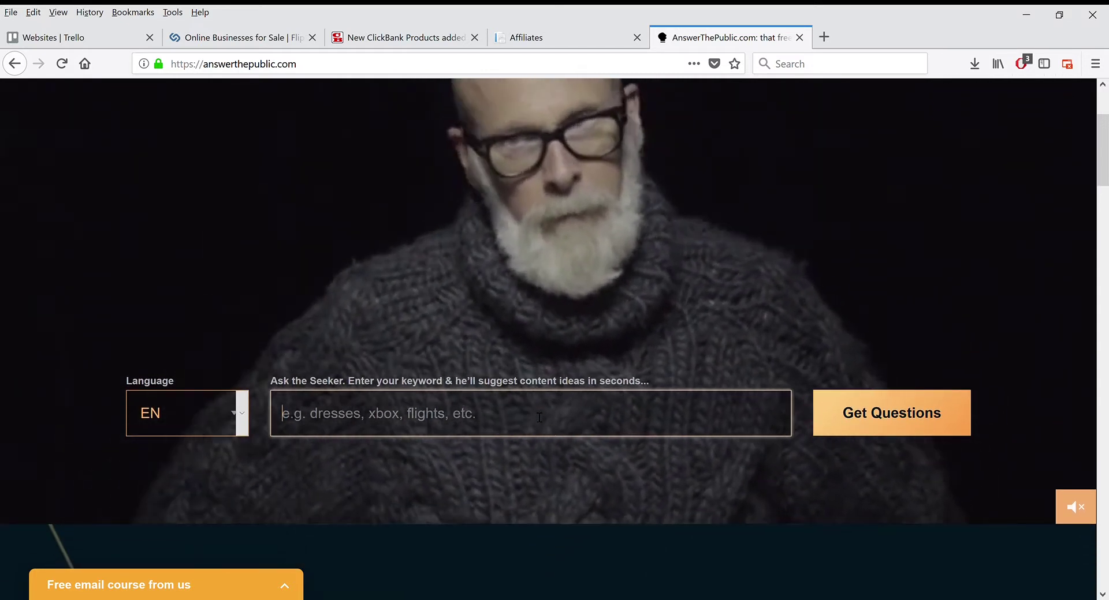
type("pal")
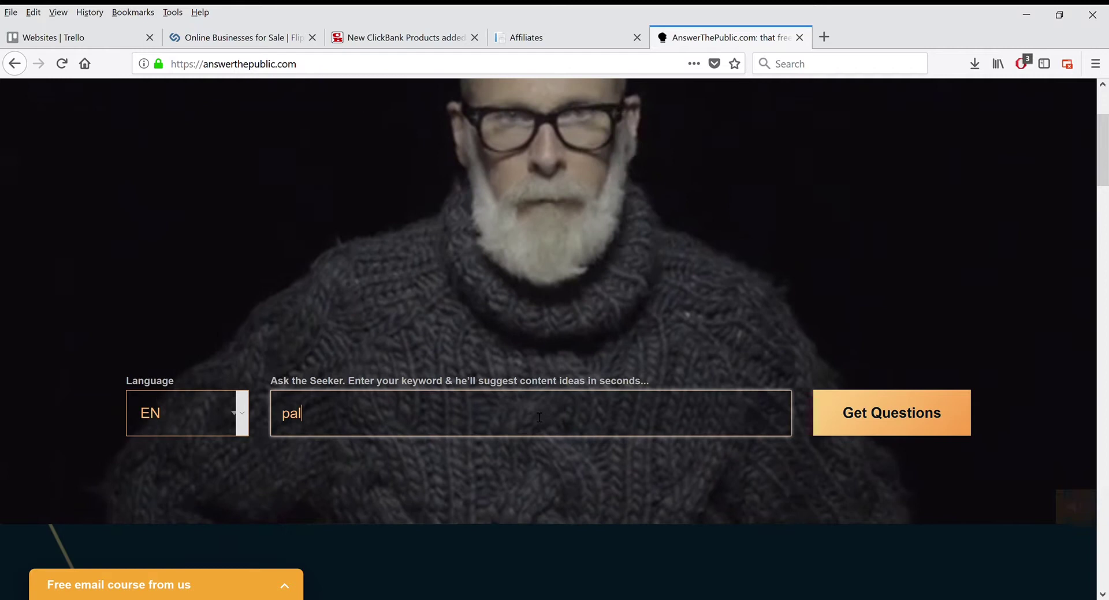
type("eo diet")
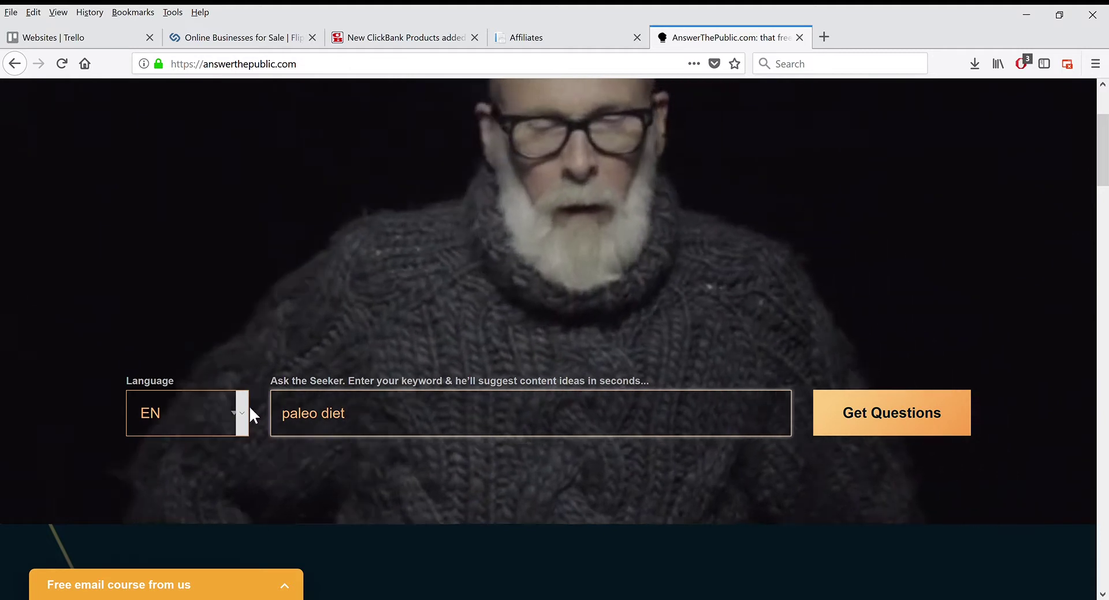
left_click(246, 415)
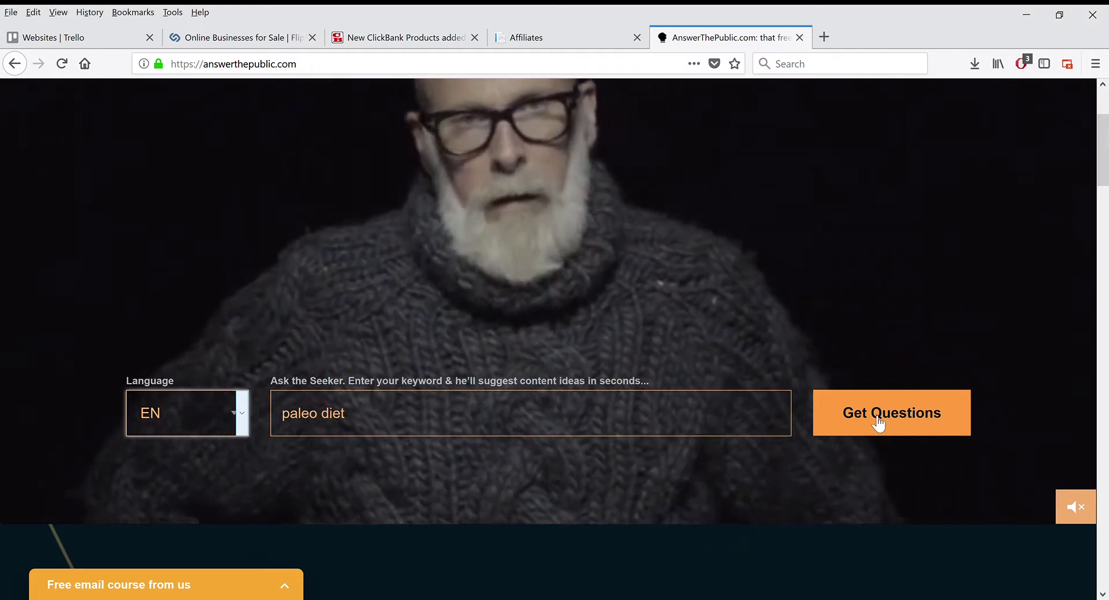
left_click(878, 423)
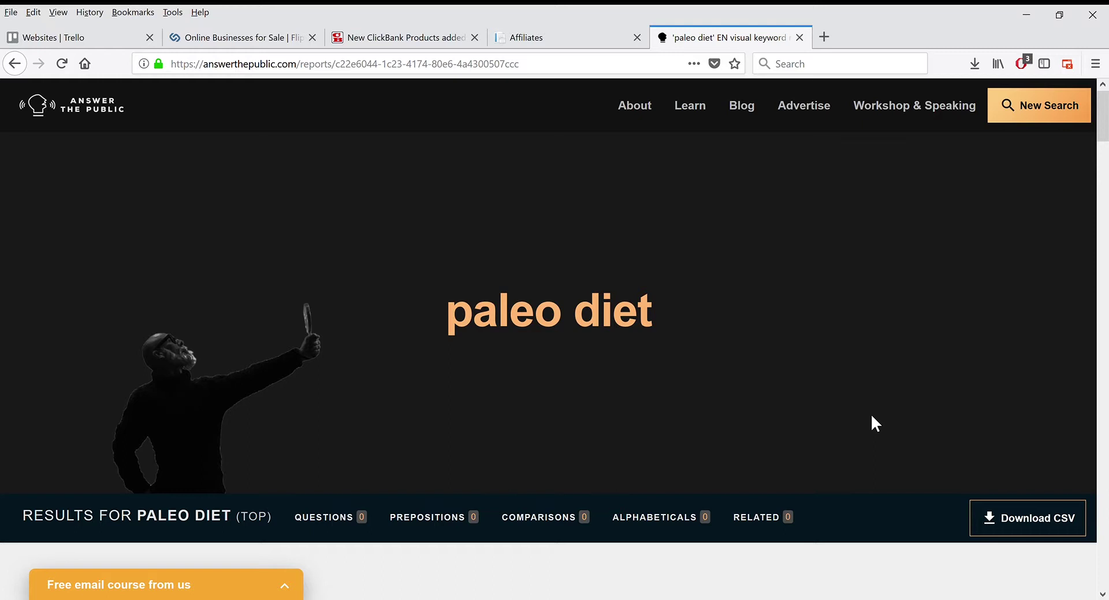
- Read the paleo diet questions wheel's how, why, can and what branches
scroll(761, 293, "down", 4)
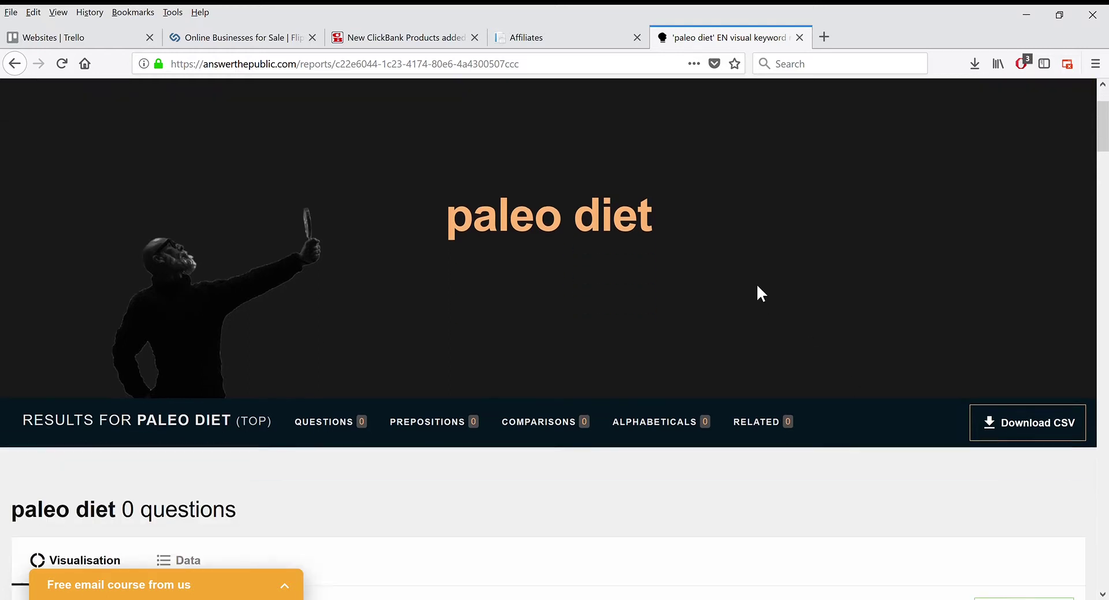
scroll(762, 293, "down", 3)
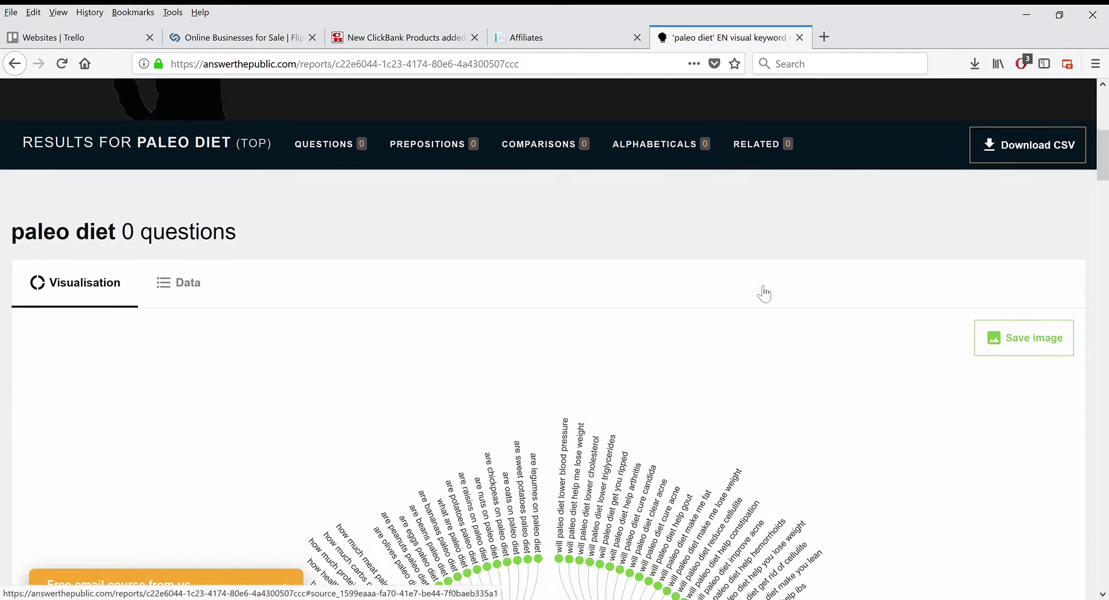
scroll(744, 279, "up", 7)
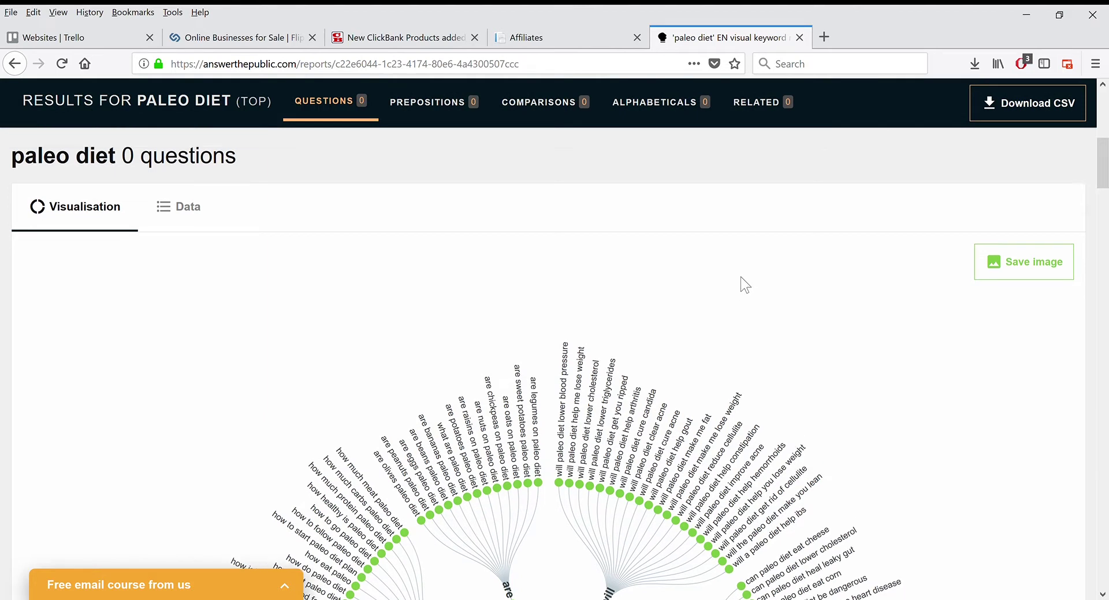
scroll(742, 280, "down", 4)
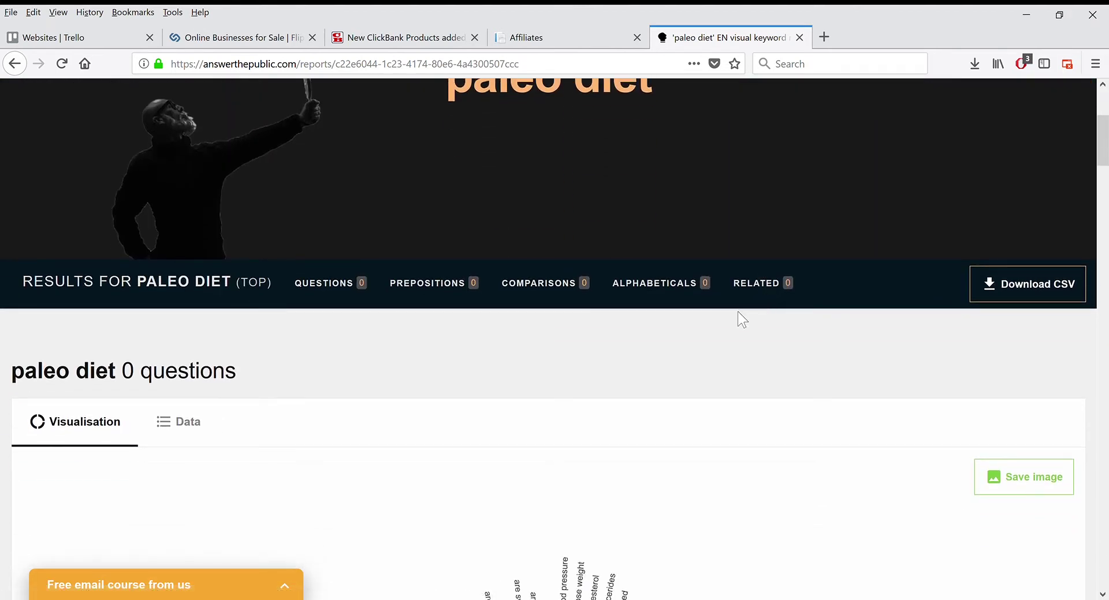
scroll(737, 316, "down", 3)
scroll(742, 320, "down", 7)
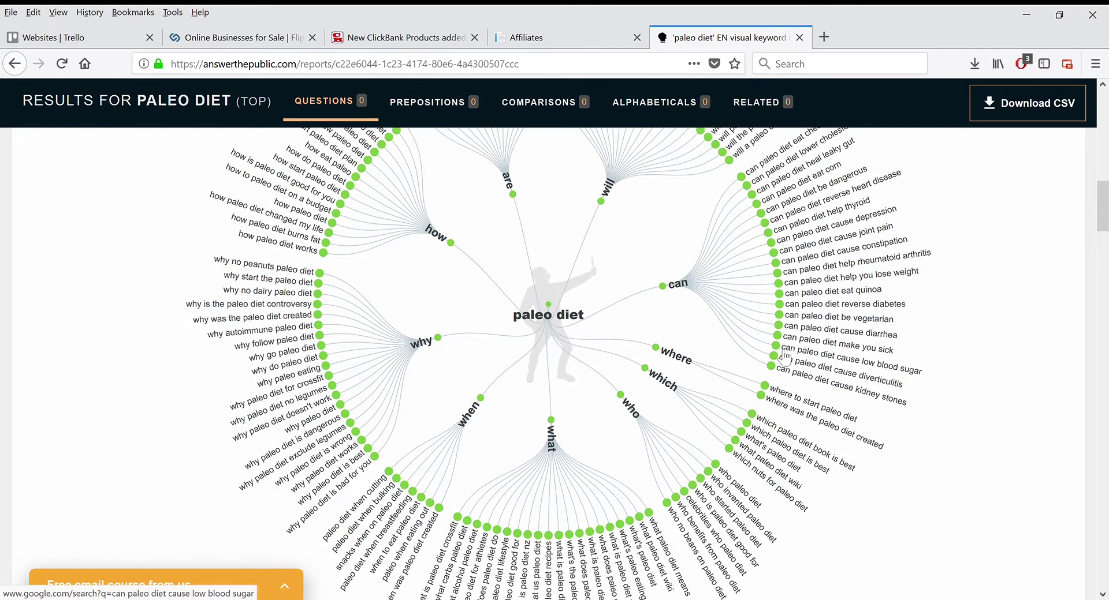
scroll(751, 332, "down", 2)
scroll(733, 332, "up", 3)
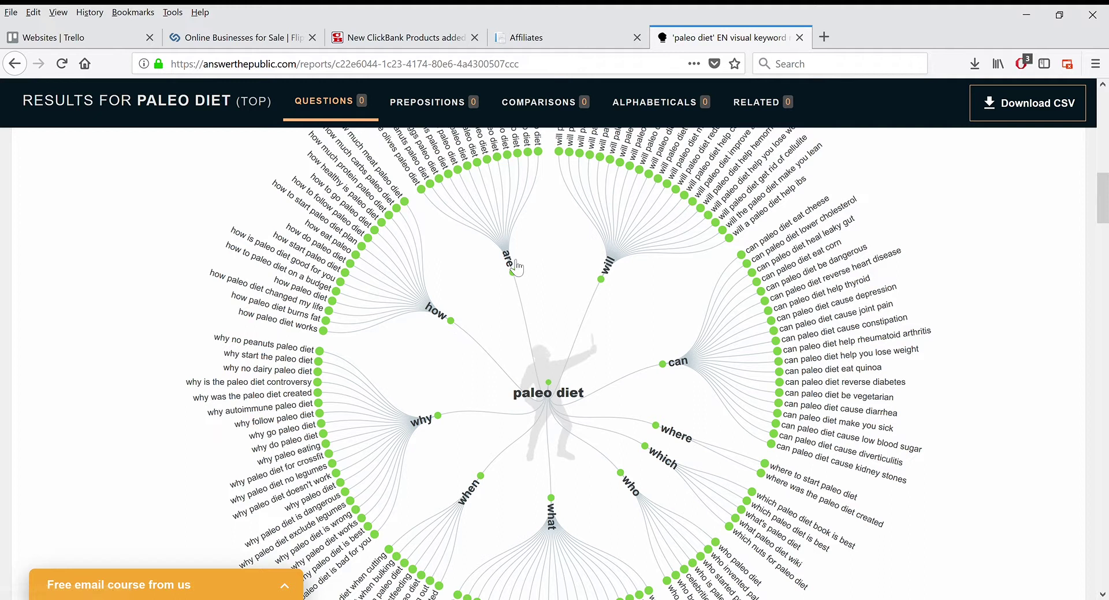
scroll(924, 313, "down", 5)
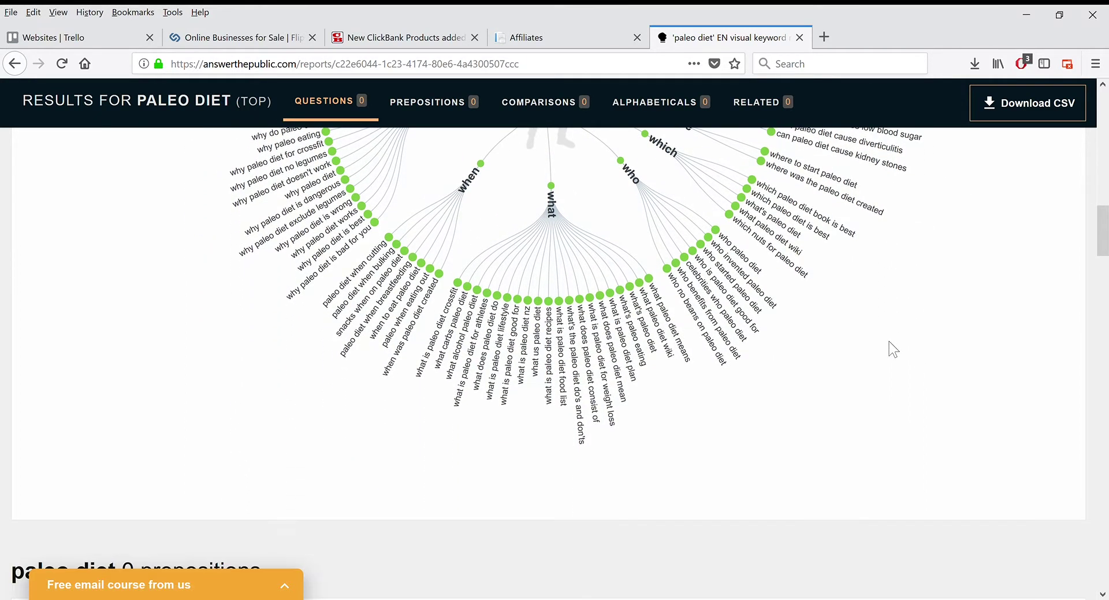
scroll(892, 349, "up", 6)
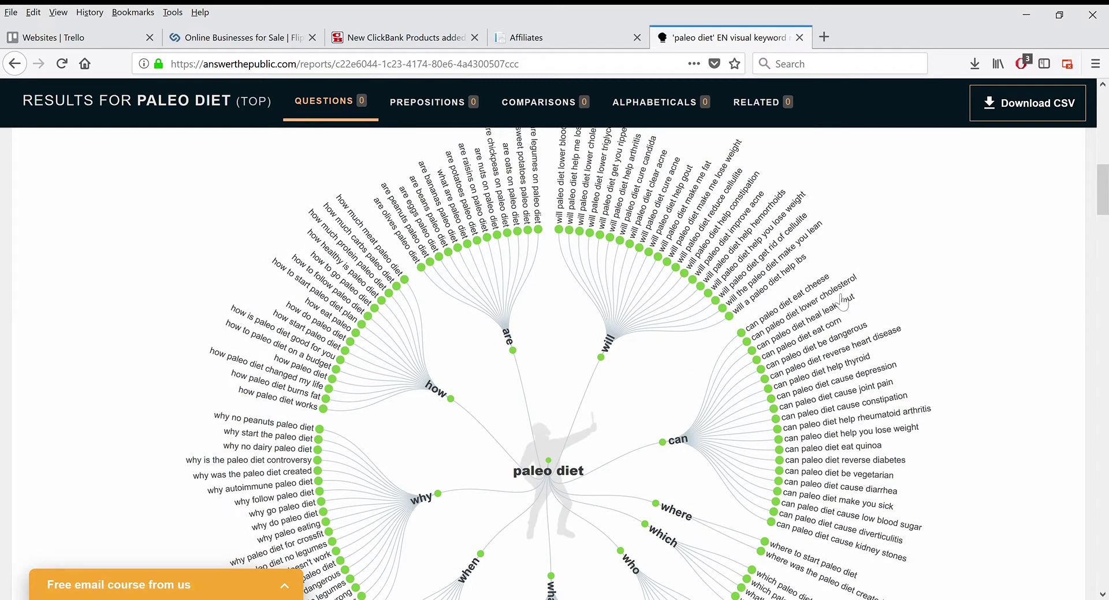
scroll(958, 354, "down", 3)
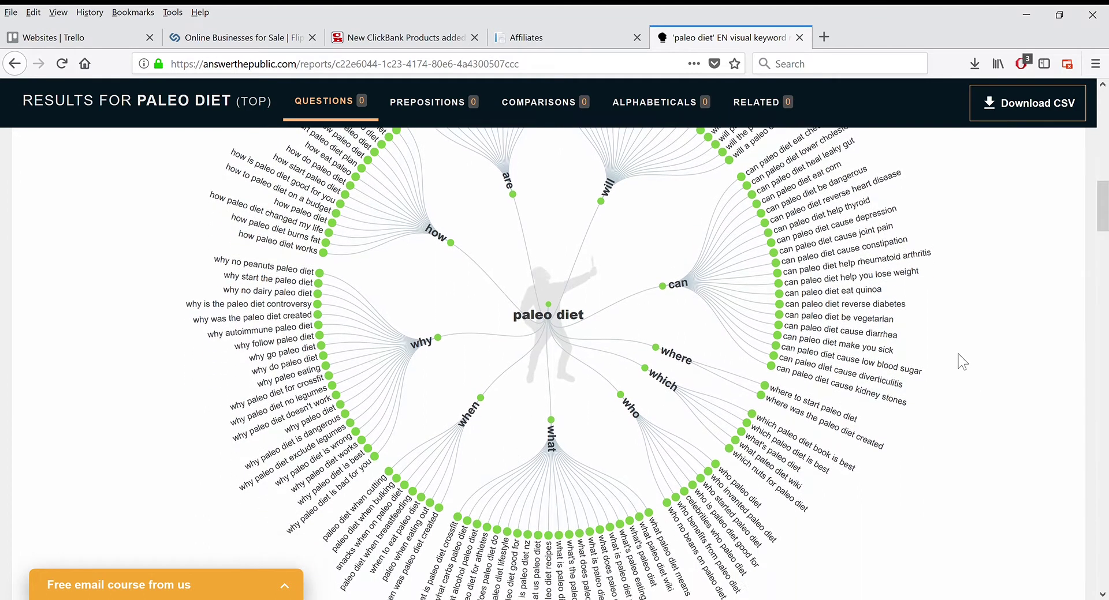
scroll(971, 321, "down", 3)
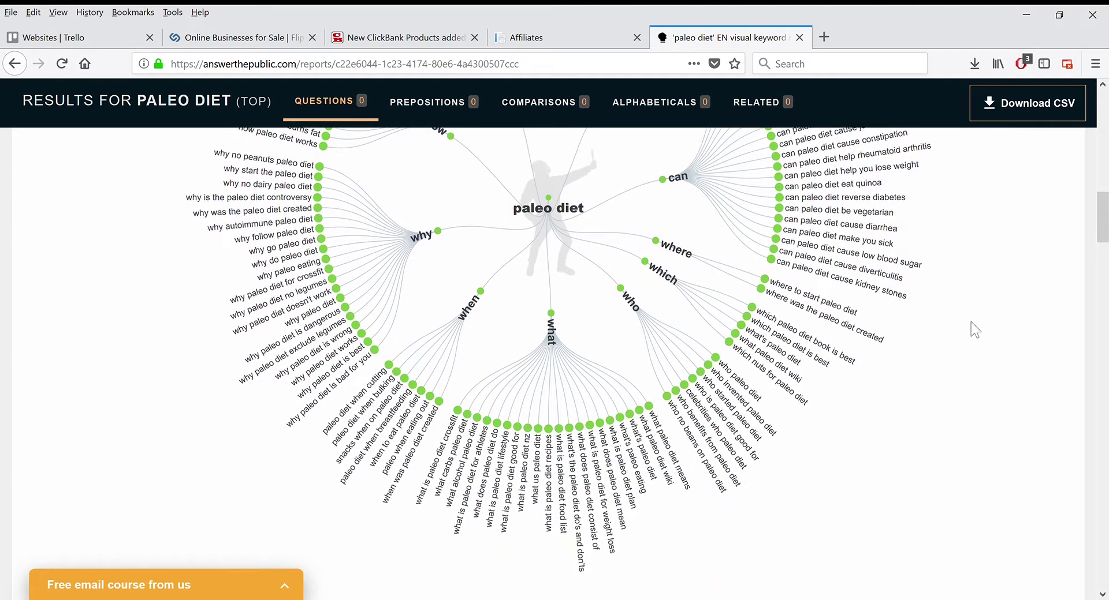
scroll(924, 339, "down", 6)
- Scroll past the prepositions, comparisons (vs, and, or, versus) and related wheels, then back up to questions
scroll(865, 359, "down", 3)
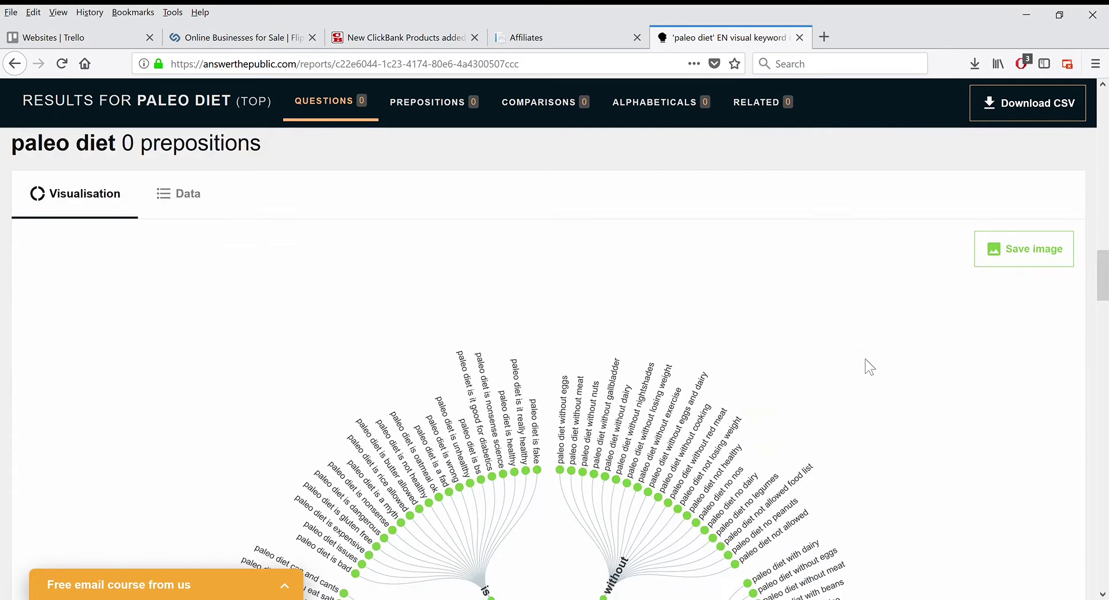
scroll(865, 359, "down", 6)
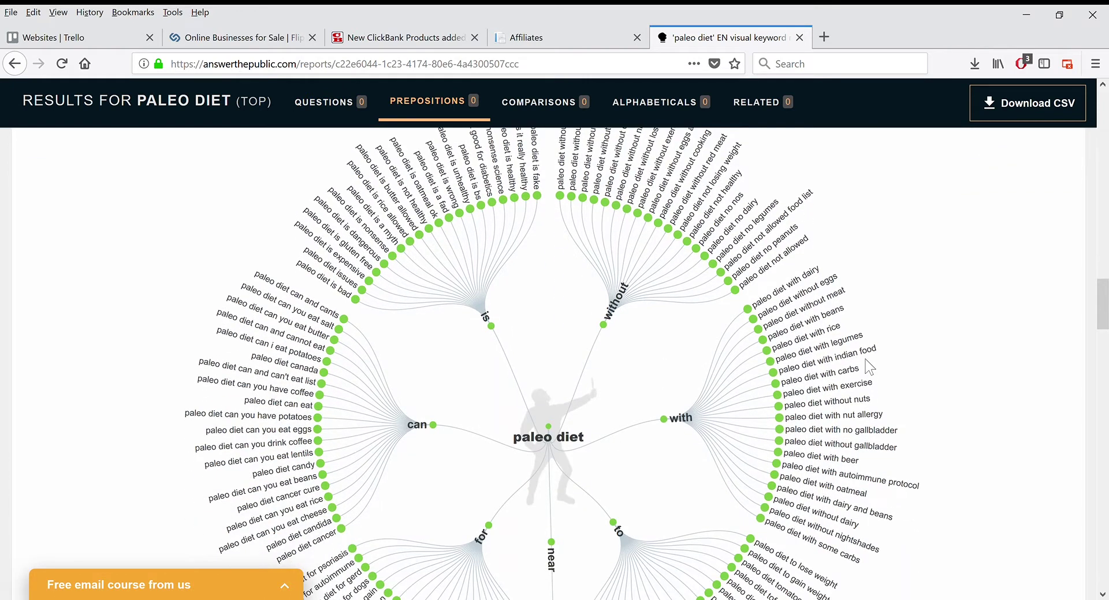
scroll(869, 367, "down", 14)
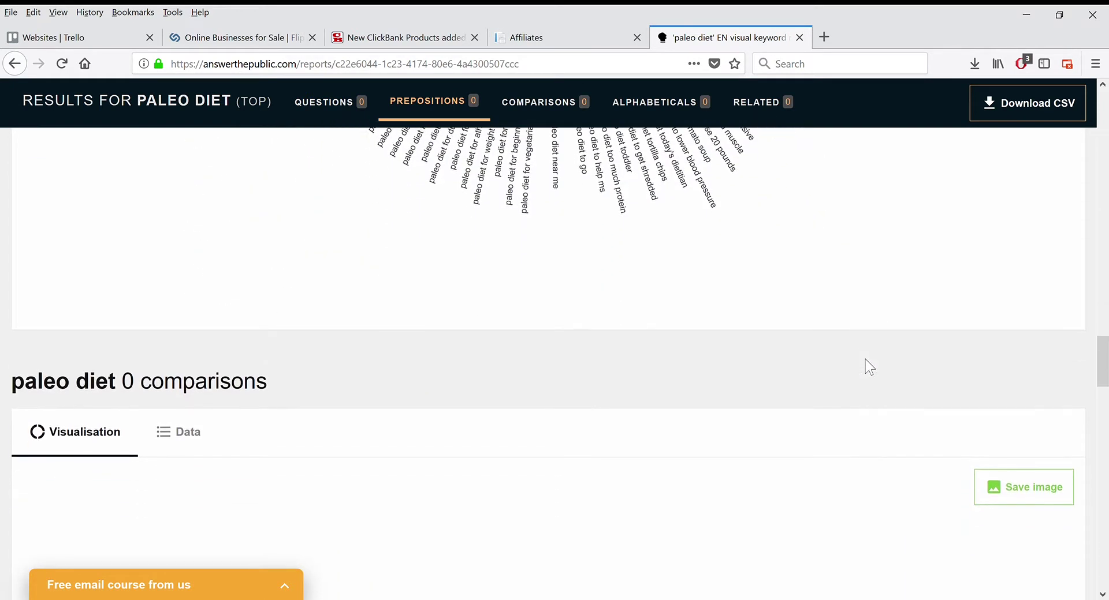
scroll(865, 359, "down", 11)
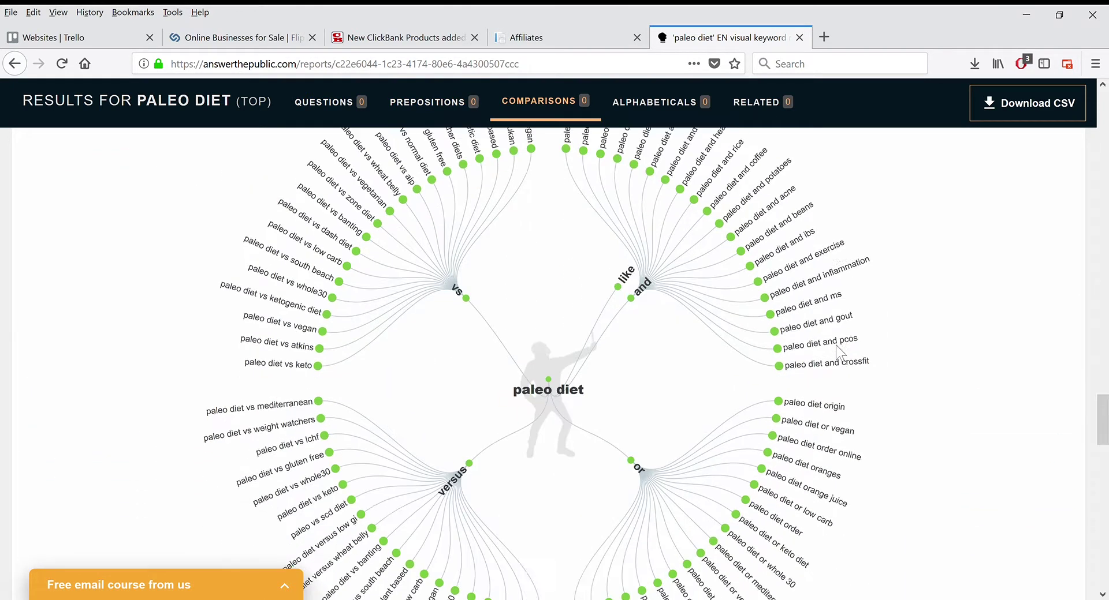
scroll(839, 350, "down", 18)
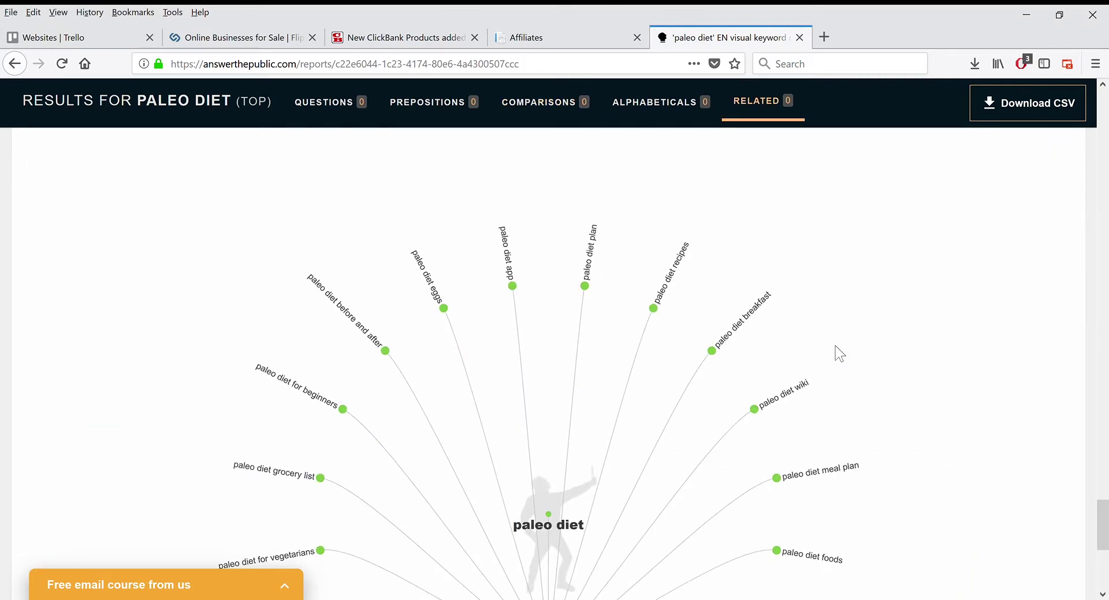
scroll(835, 346, "down", 5)
scroll(835, 347, "up", 20)
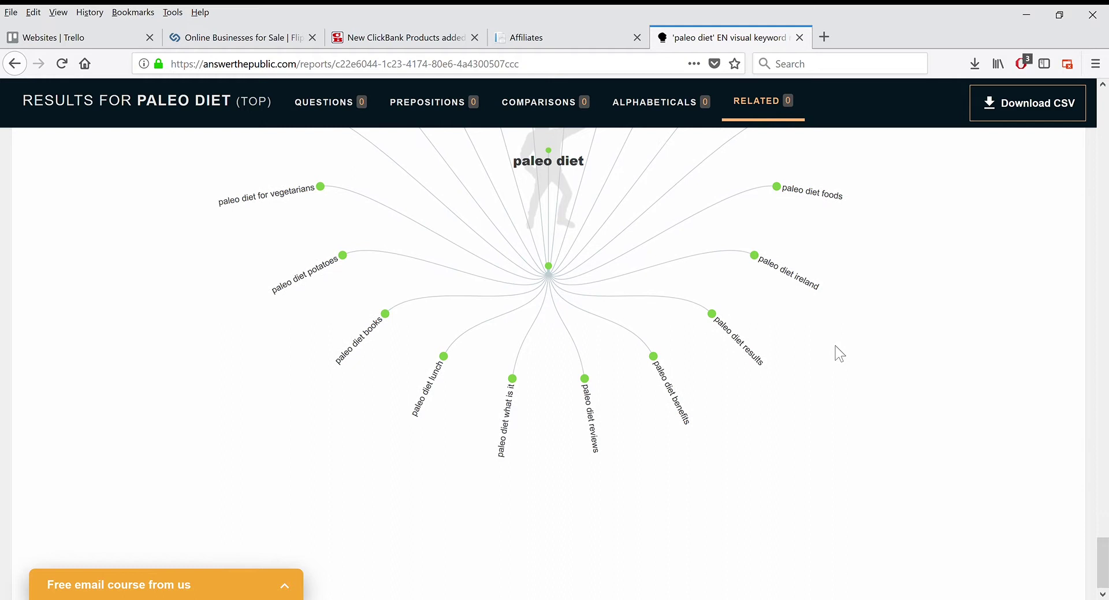
scroll(835, 345, "up", 15)
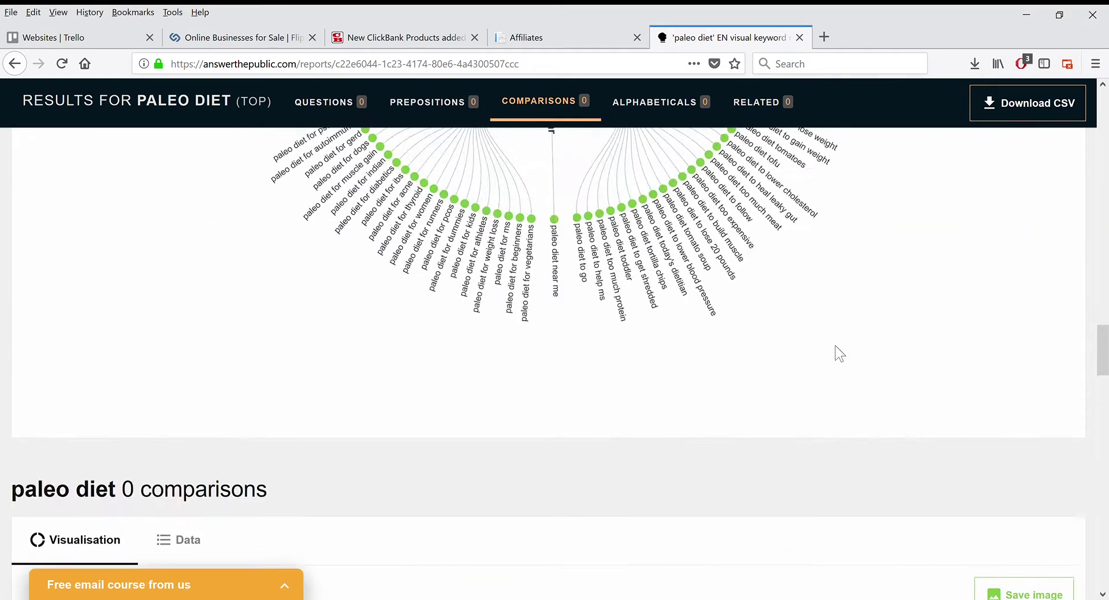
scroll(834, 345, "up", 10)
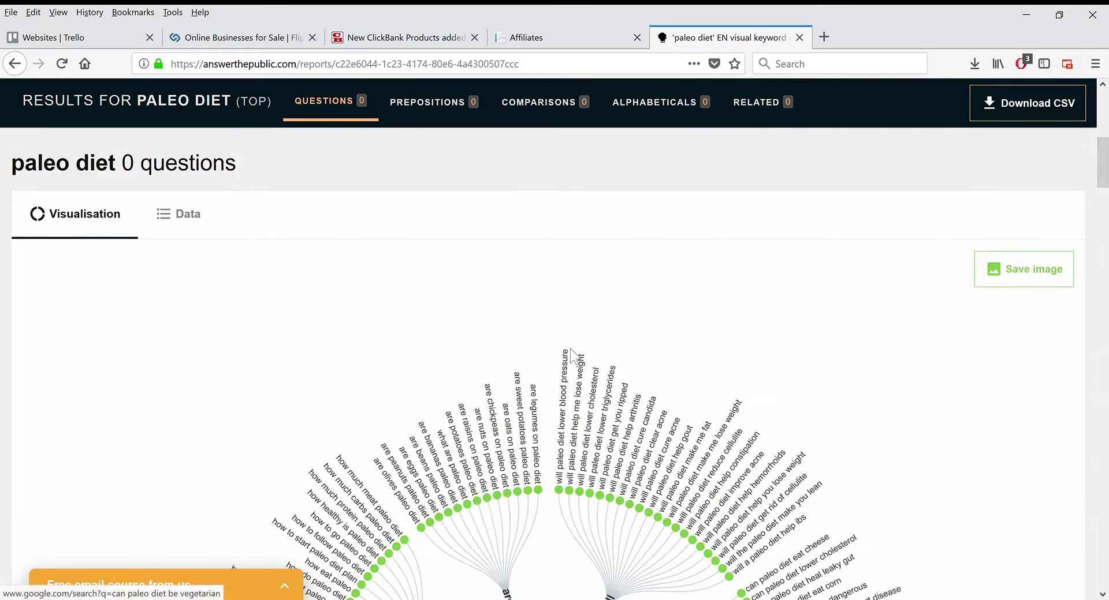
scroll(404, 370, "up", 5)
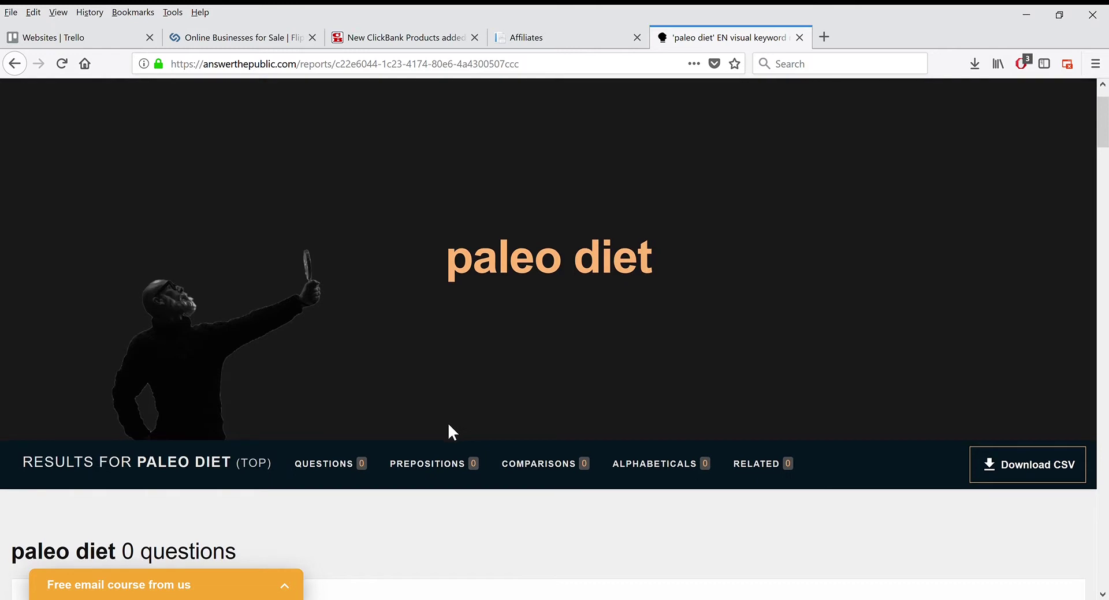
- Show the paleo diet questions results as a data list
scroll(448, 428, "down", 3)
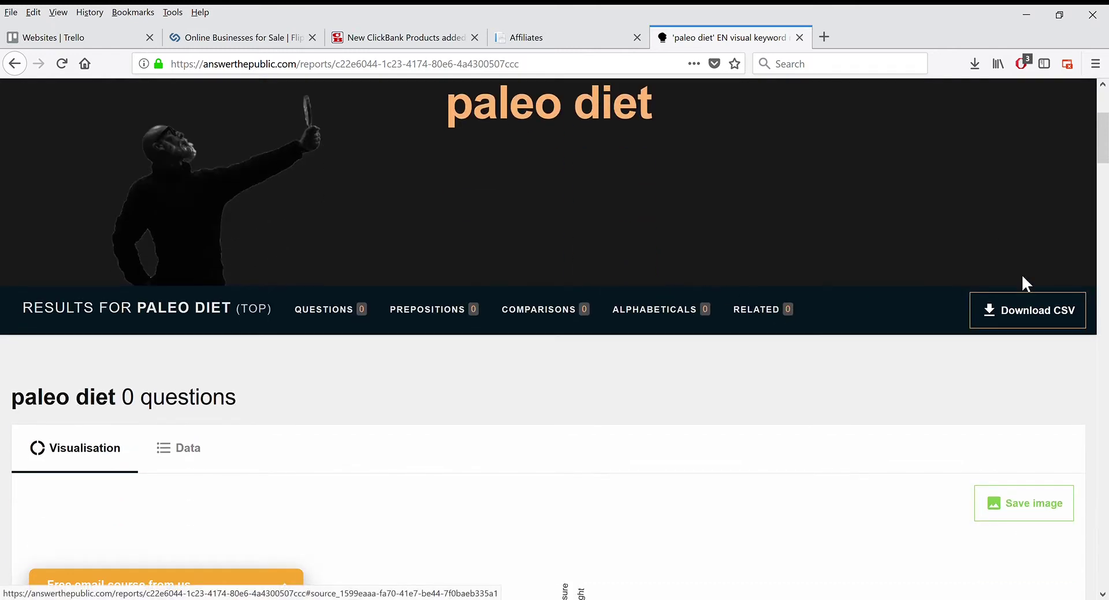
scroll(950, 324, "down", 8)
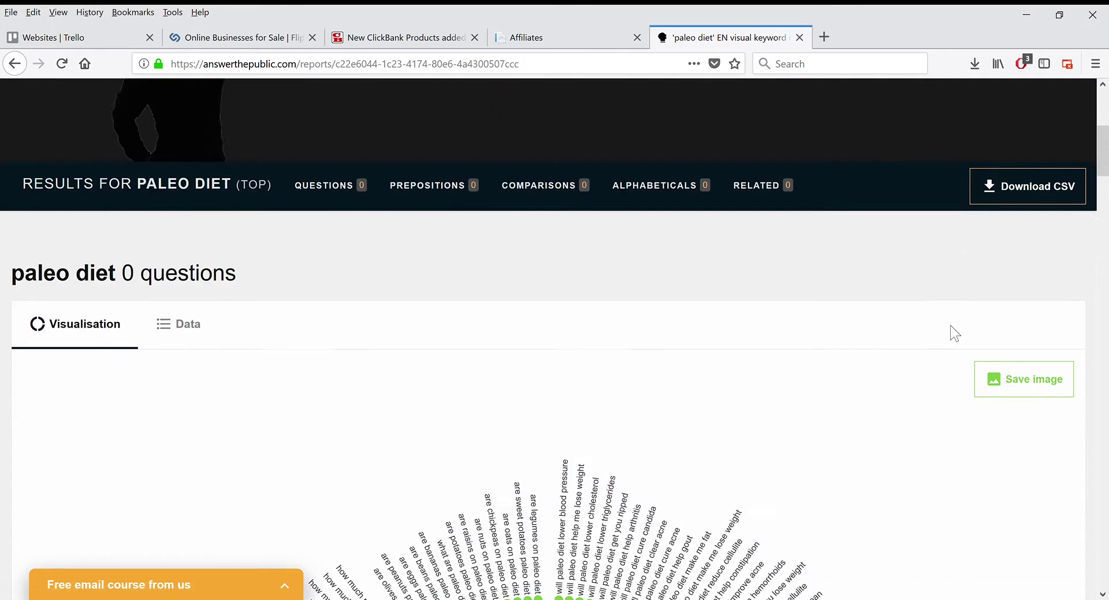
scroll(914, 331, "up", 5)
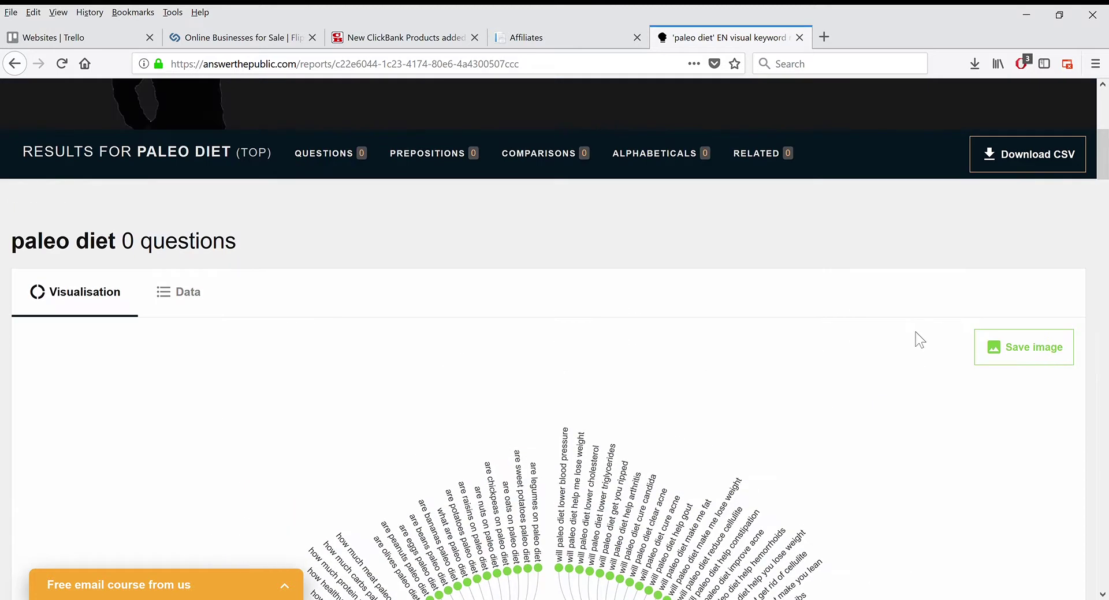
scroll(916, 332, "down", 2)
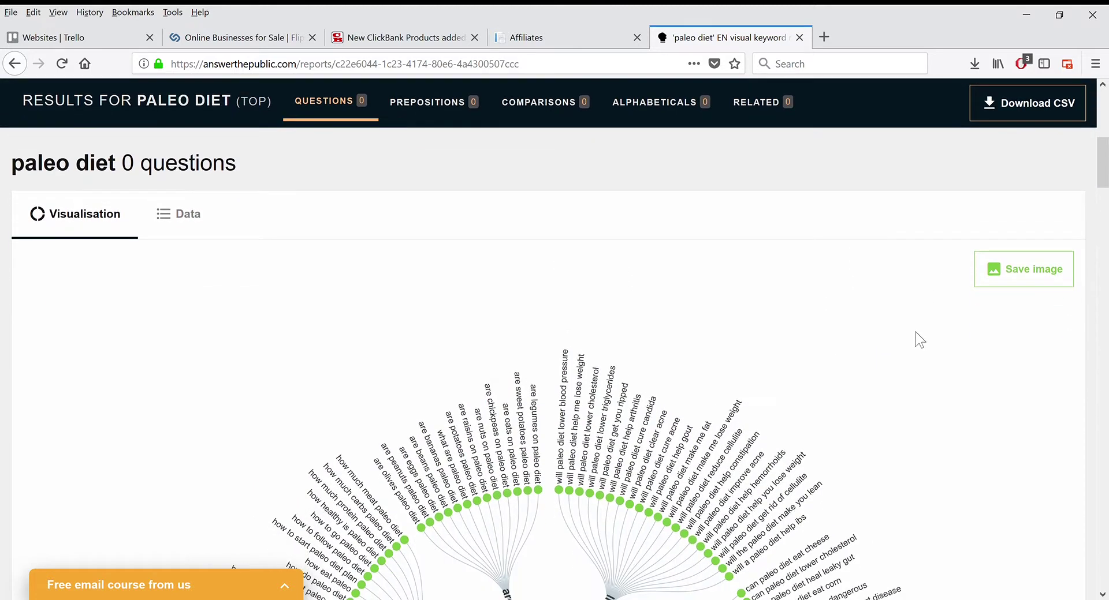
left_click(186, 215)
- Switch the paleo diet comparisons results to their data list as well
scroll(385, 297, "down", 6)
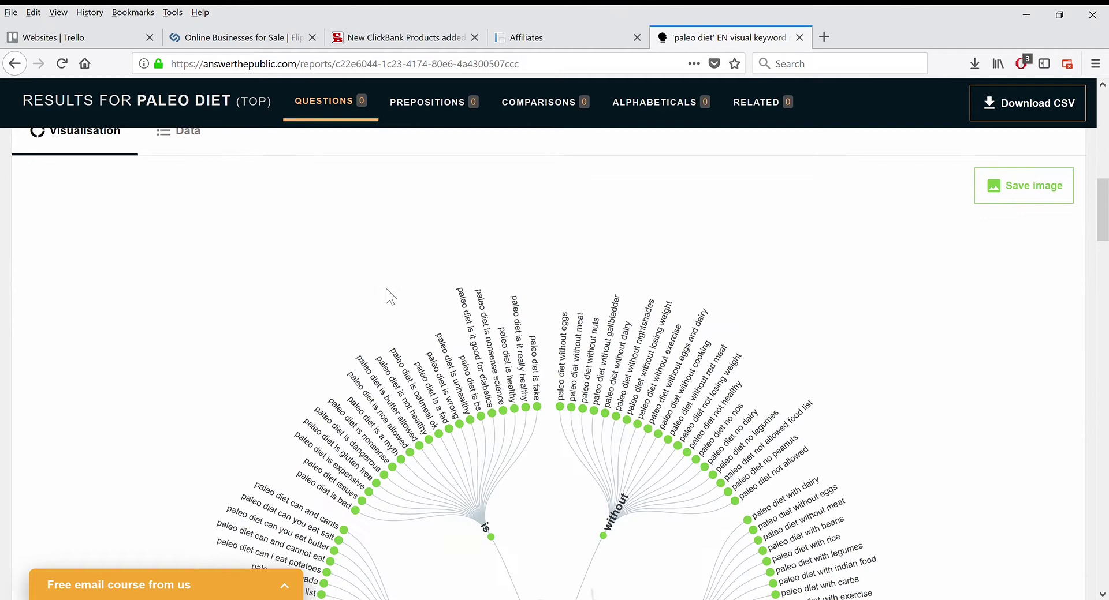
scroll(371, 293, "up", 12)
scroll(292, 306, "down", 10)
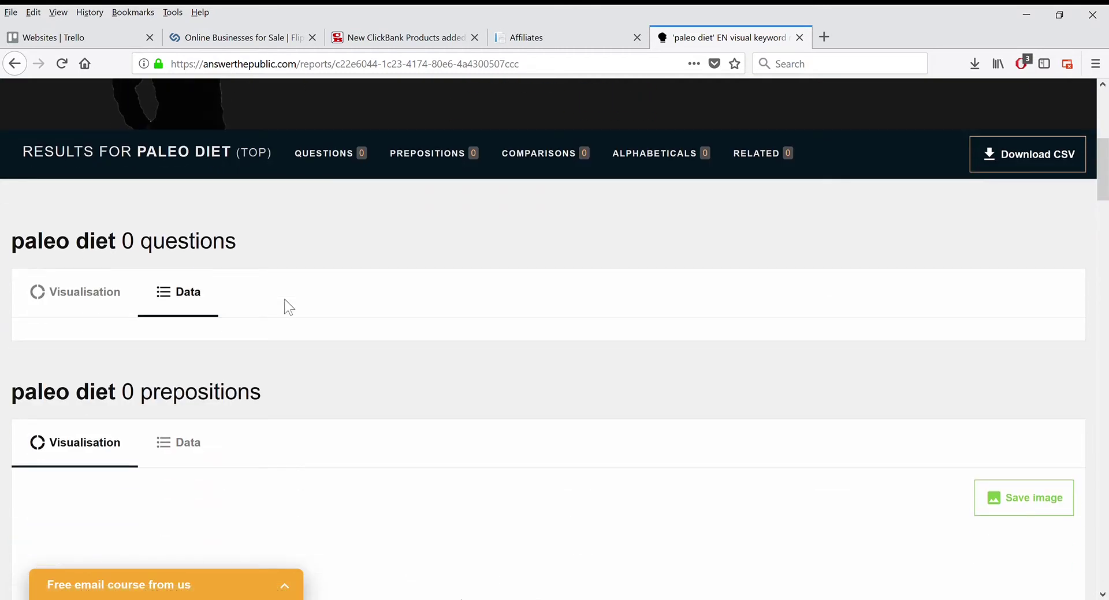
scroll(287, 307, "down", 8)
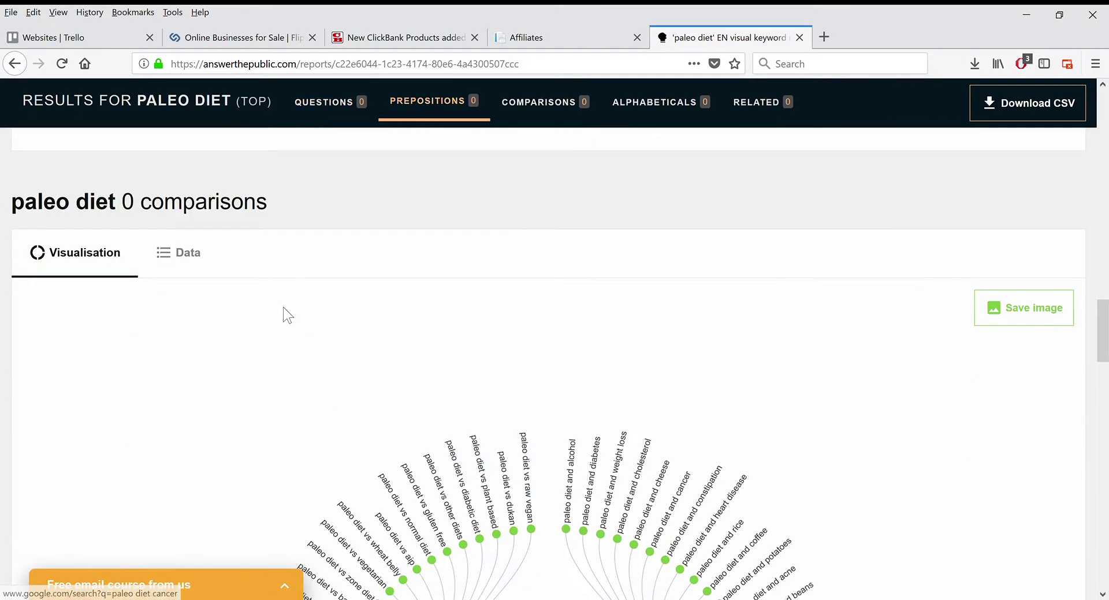
scroll(180, 227, "down", 1)
left_click(184, 180)
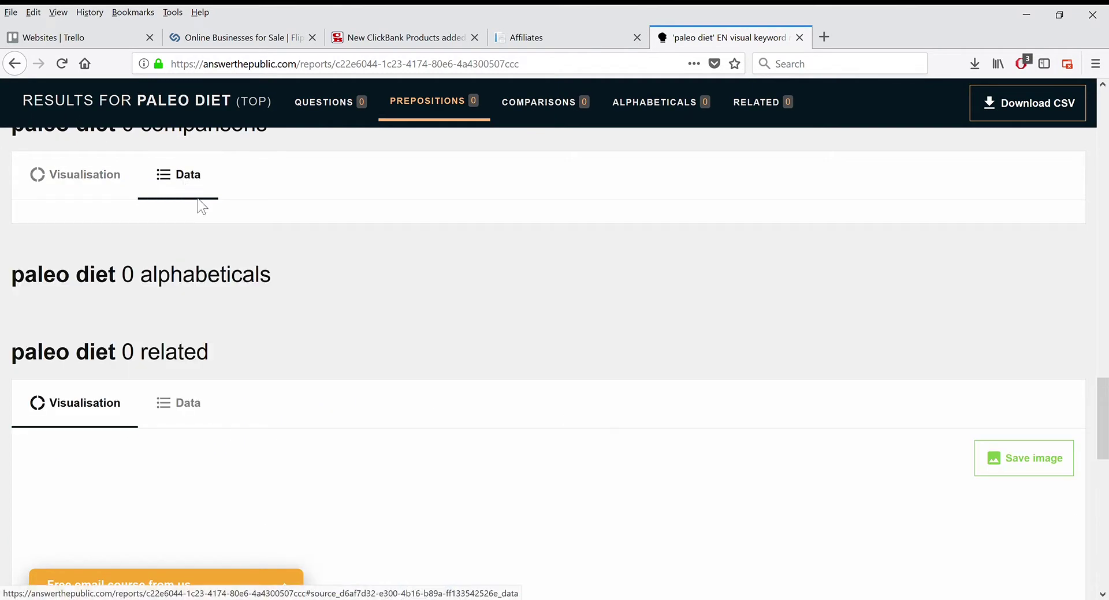
- Toggle comparisons to the keyword wheel and back to the data list
scroll(285, 268, "up", 3)
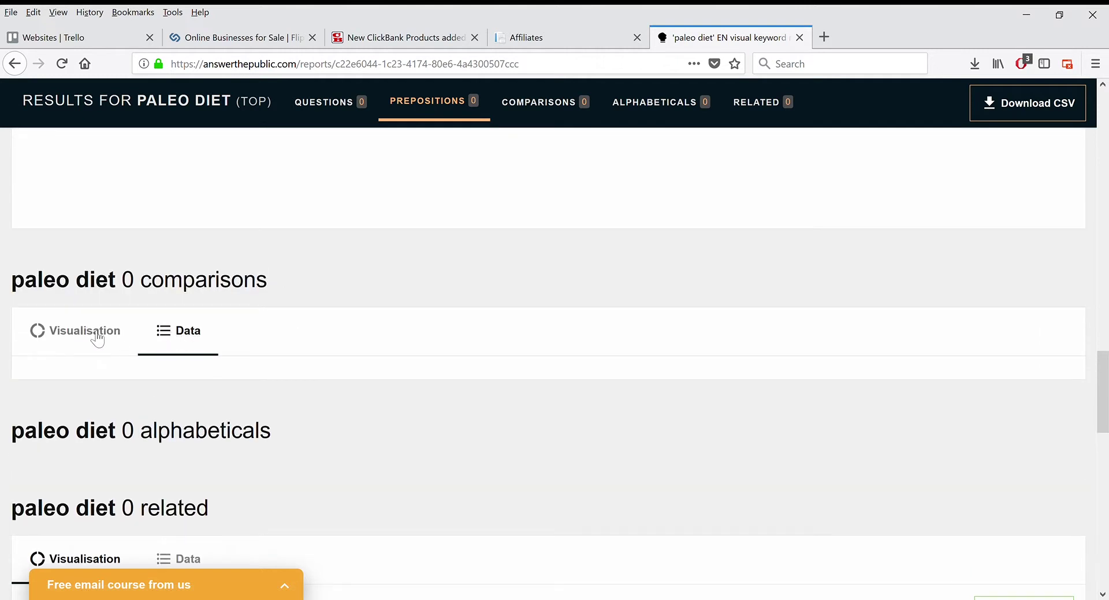
left_click(94, 335)
left_click(173, 333)
scroll(390, 341, "down", 6)
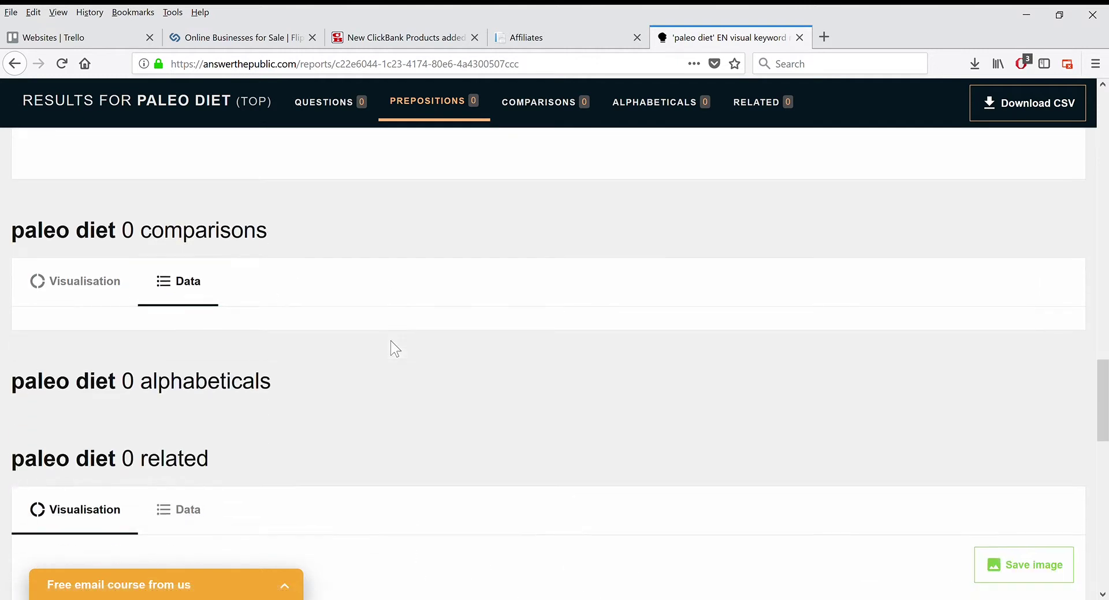
scroll(391, 342, "up", 4)
- Restore the comparisons wheel and read its vs, and, versus and or branches
left_click(115, 258)
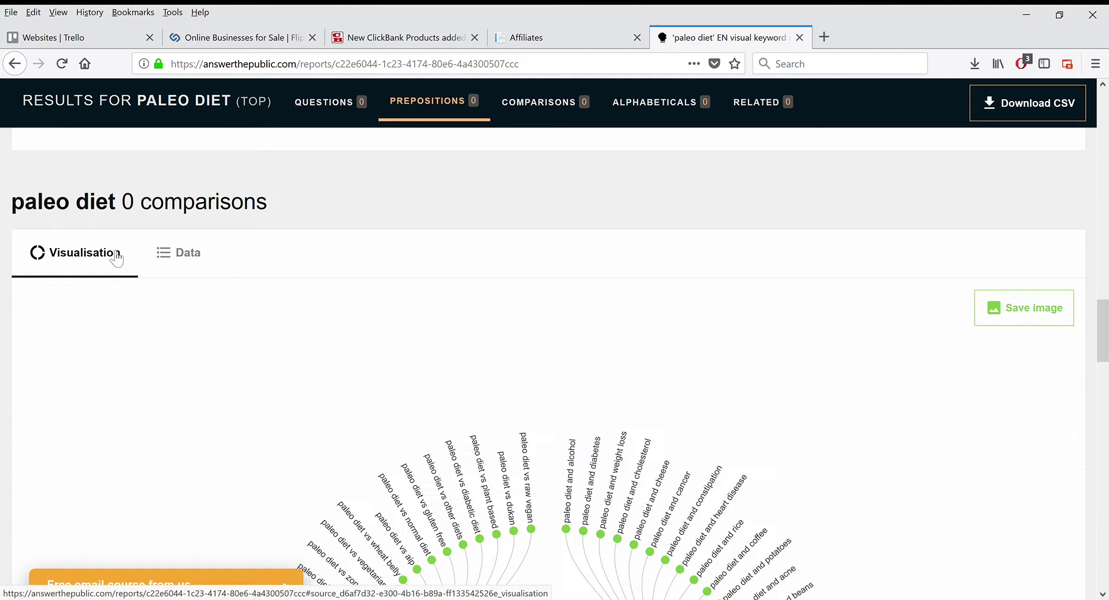
scroll(517, 324, "down", 4)
scroll(788, 250, "down", 3)
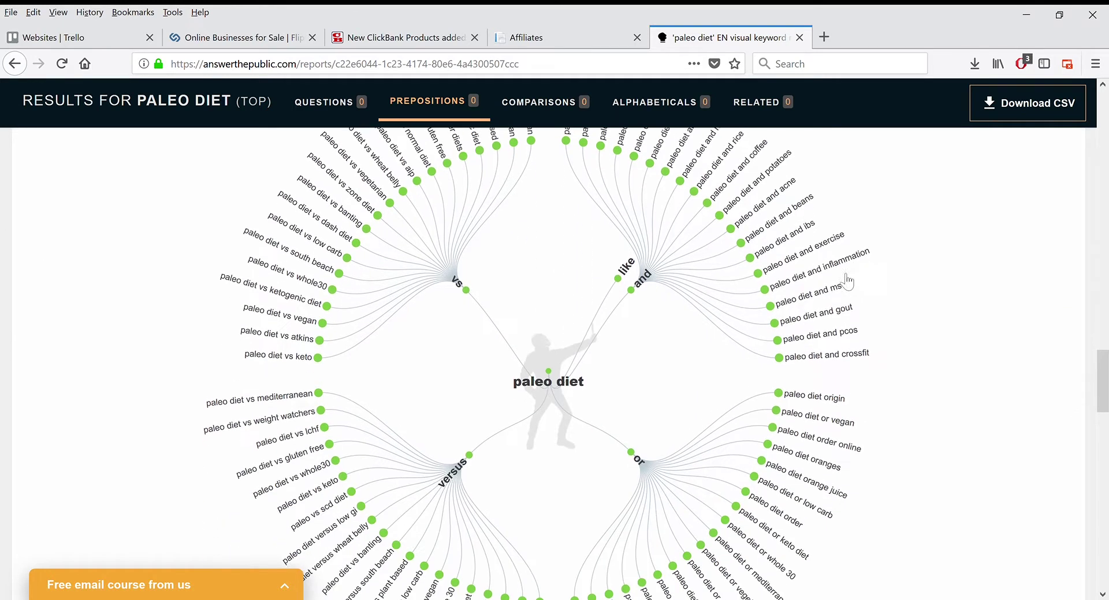
scroll(918, 312, "down", 5)
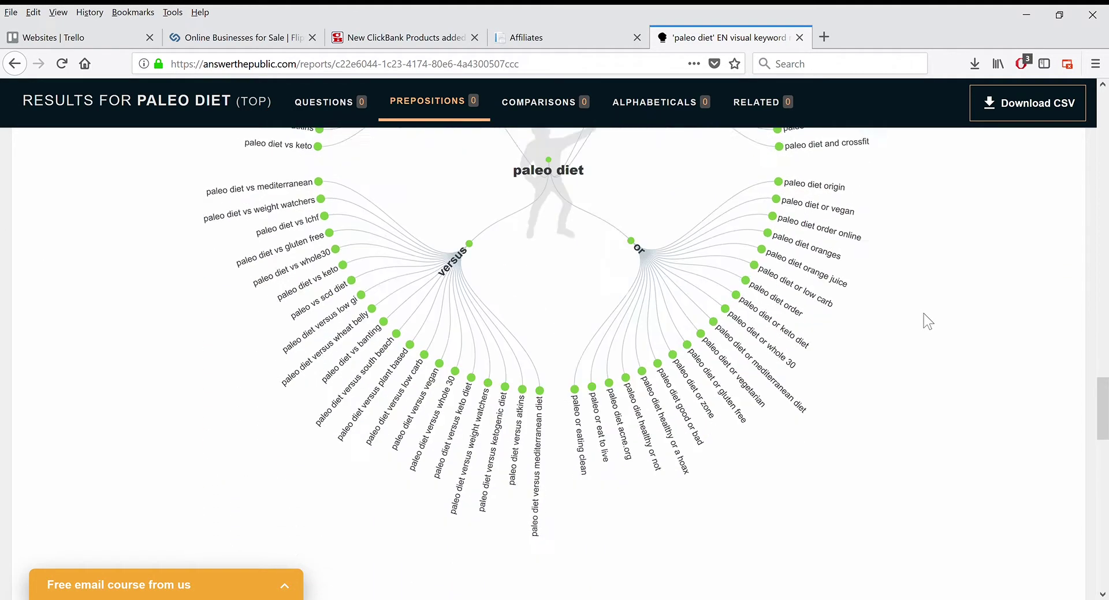
scroll(919, 314, "down", 3)
scroll(832, 298, "up", 15)
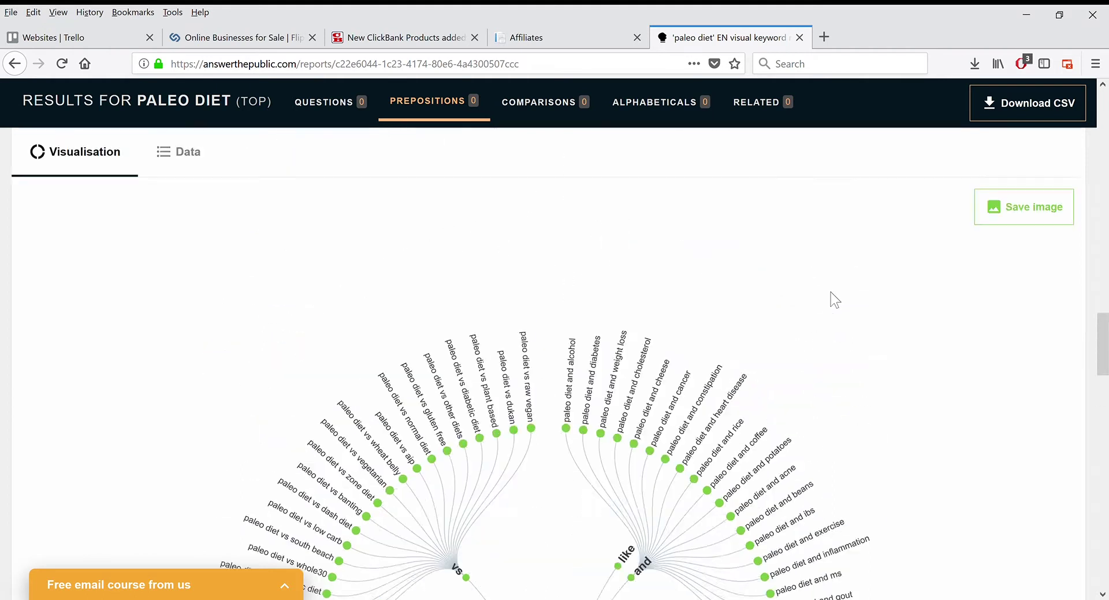
scroll(831, 297, "up", 7)
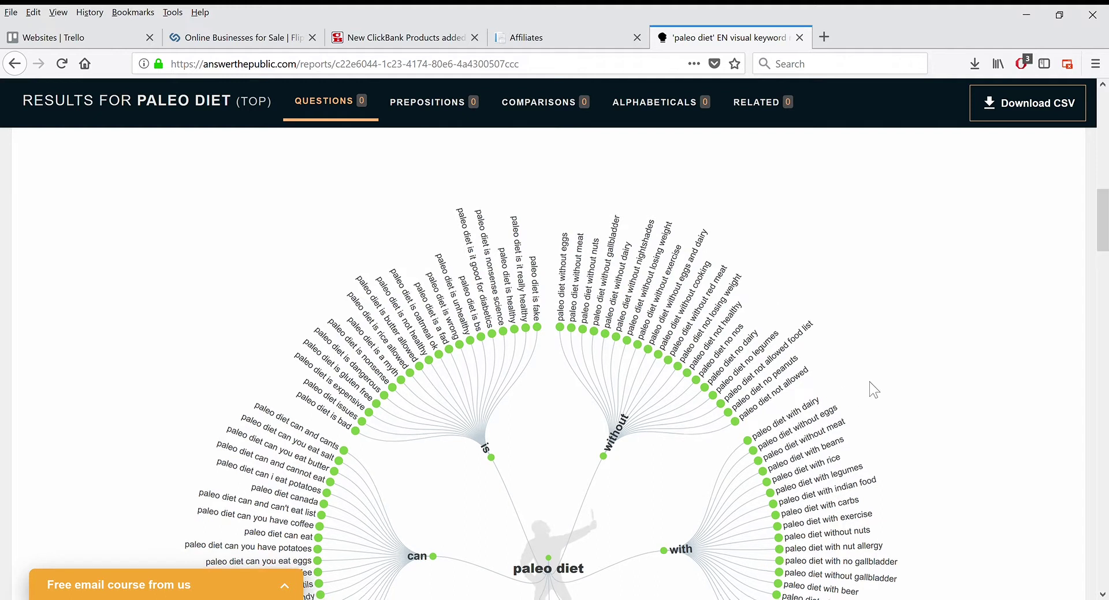
scroll(868, 382, "down", 1)
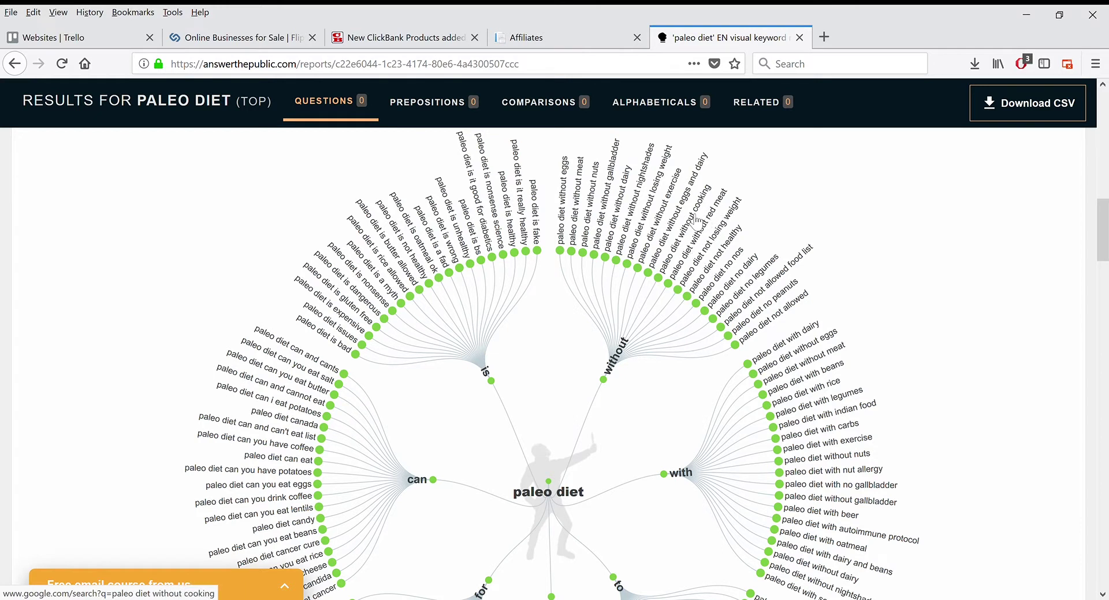
scroll(655, 290, "down", 10)
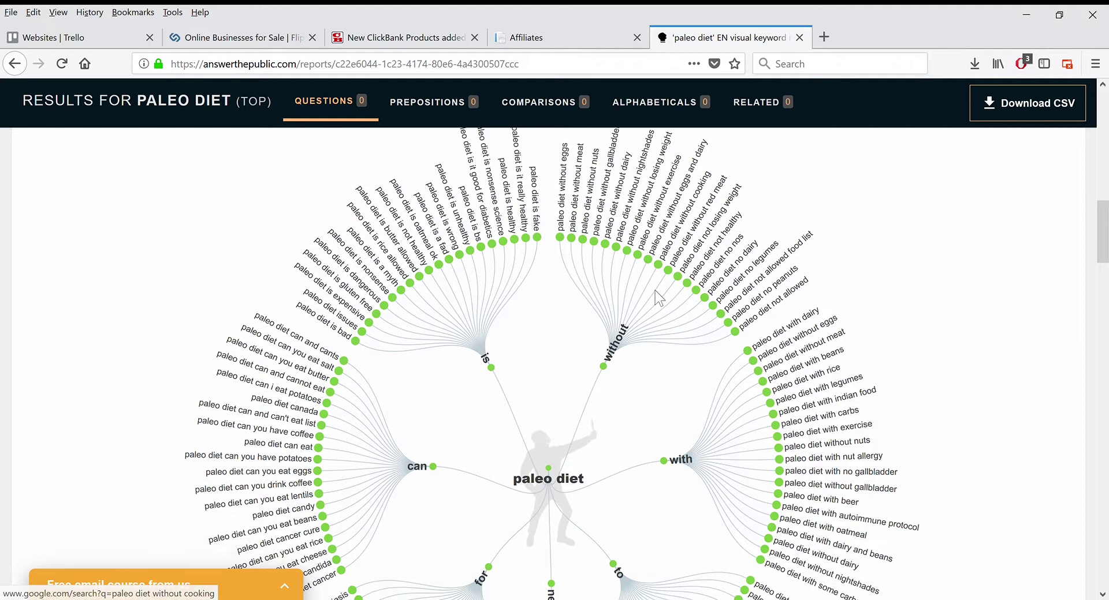
scroll(820, 310, "down", 7)
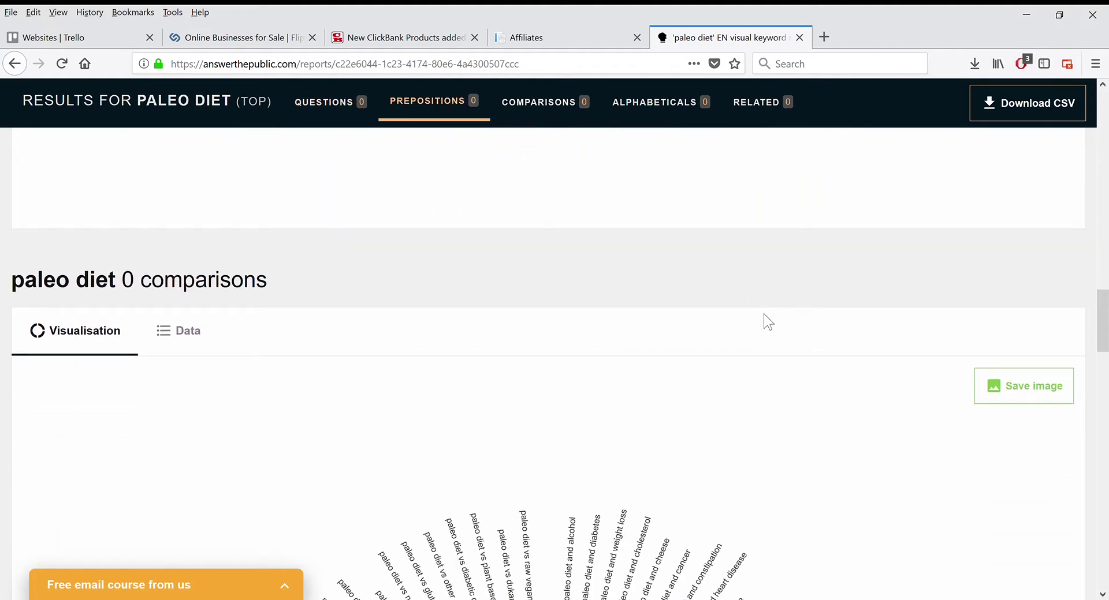
scroll(763, 313, "down", 5)
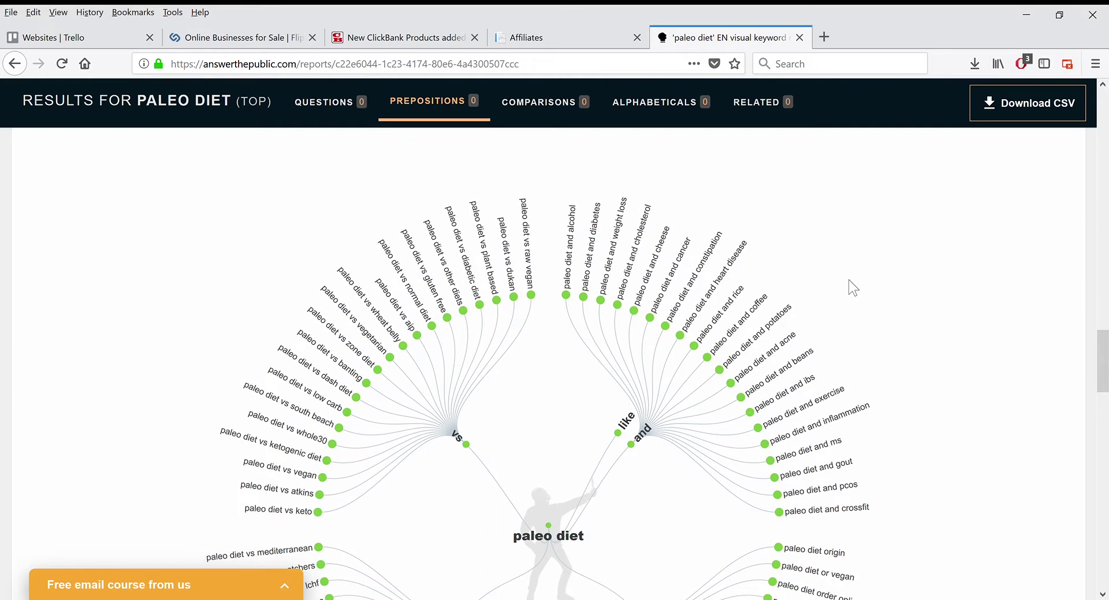
scroll(847, 279, "down", 4)
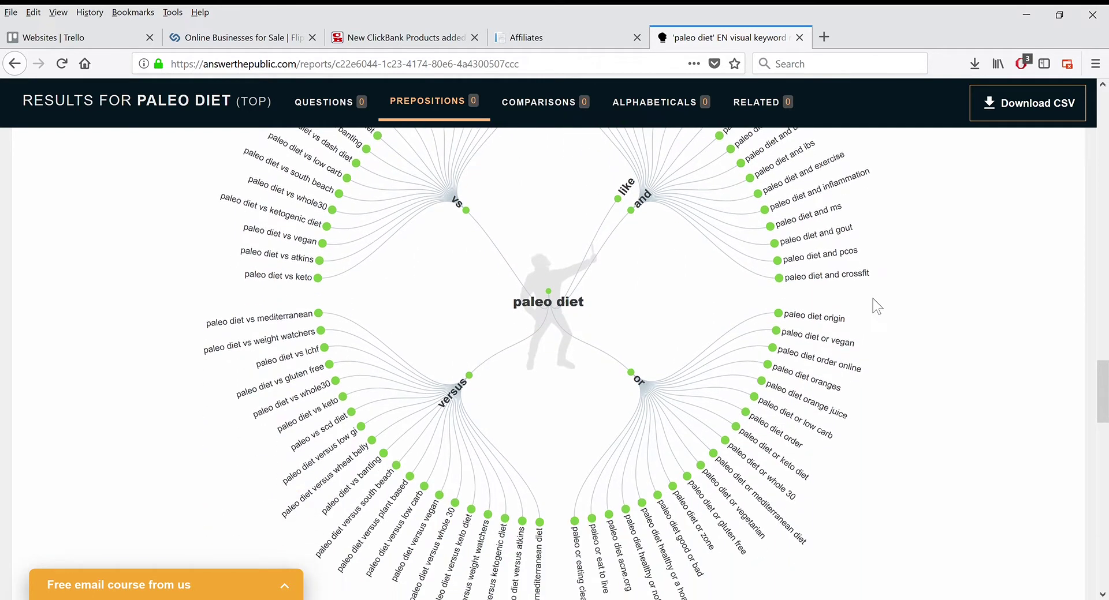
scroll(872, 299, "down", 3)
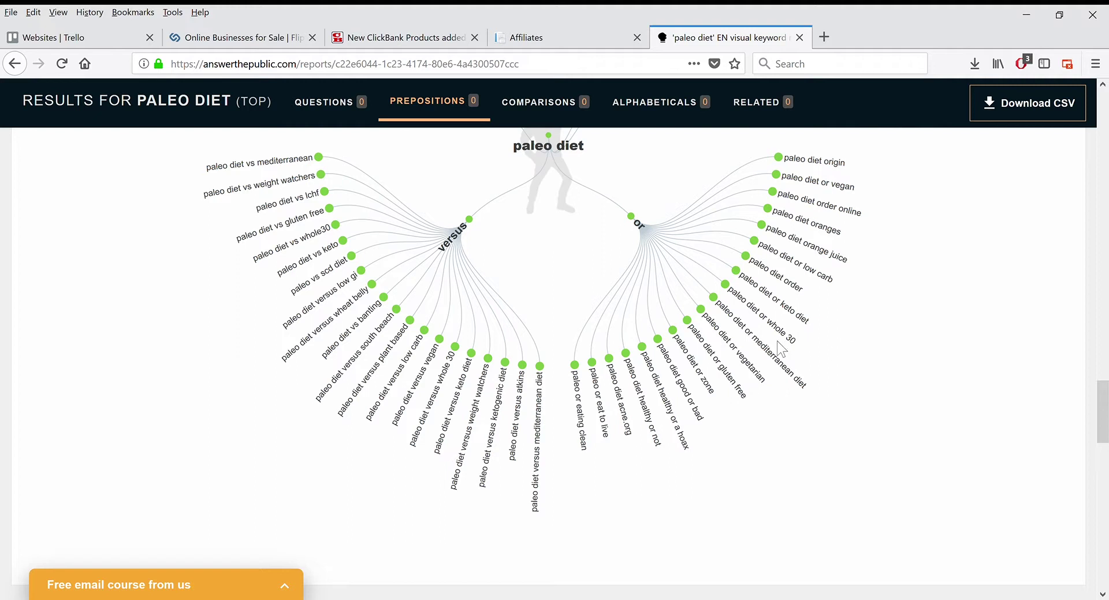
scroll(693, 363, "down", 3)
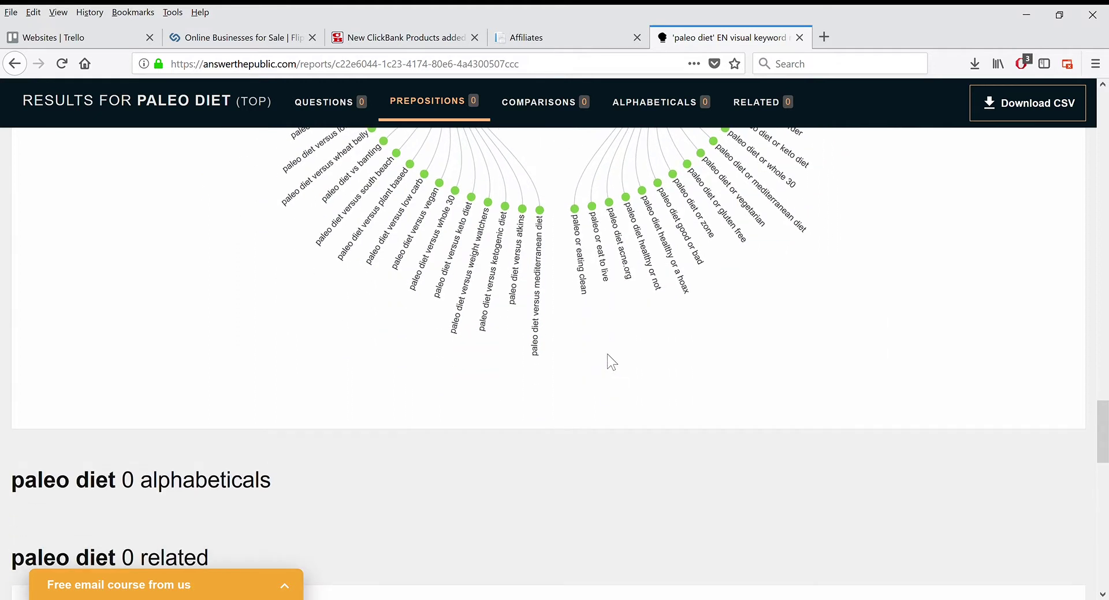
scroll(578, 357, "up", 6)
scroll(391, 365, "up", 2)
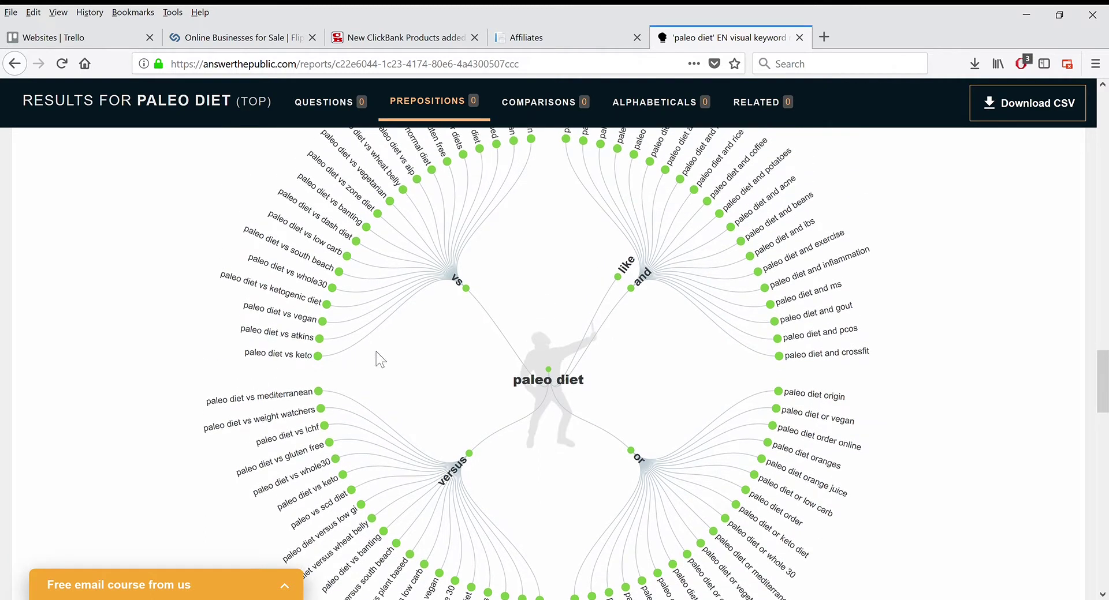
scroll(376, 352, "up", 3)
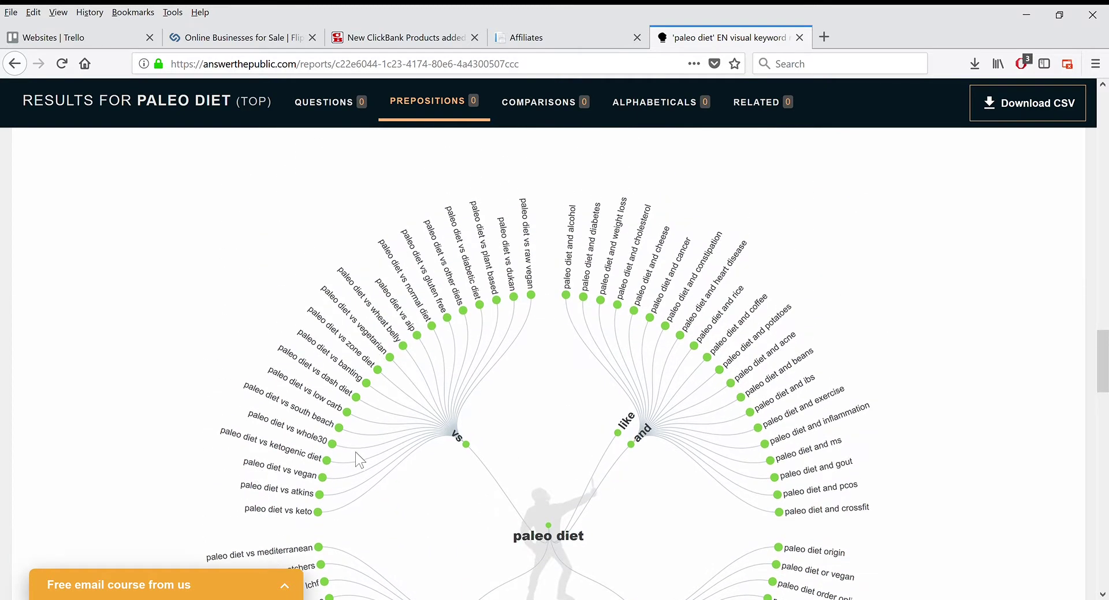
scroll(355, 452, "down", 2)
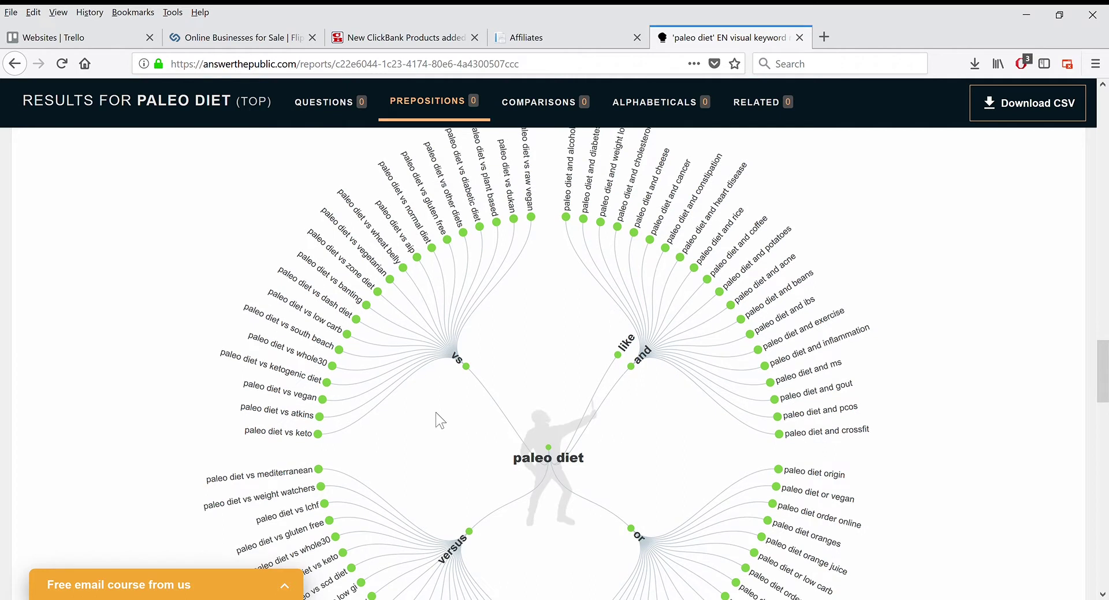
scroll(435, 413, "up", 10)
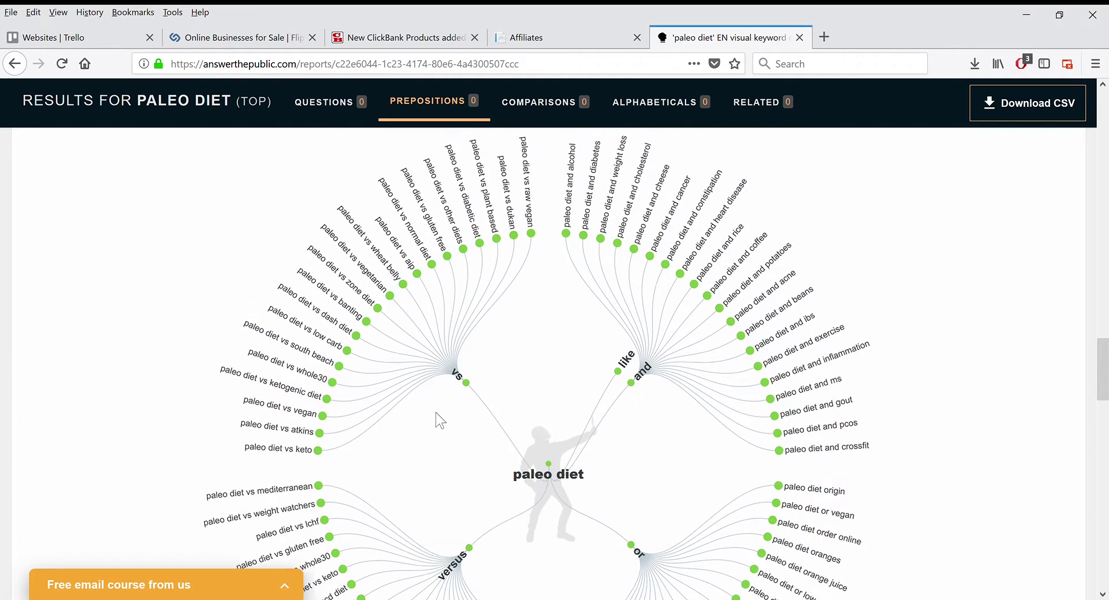
scroll(473, 414, "up", 10)
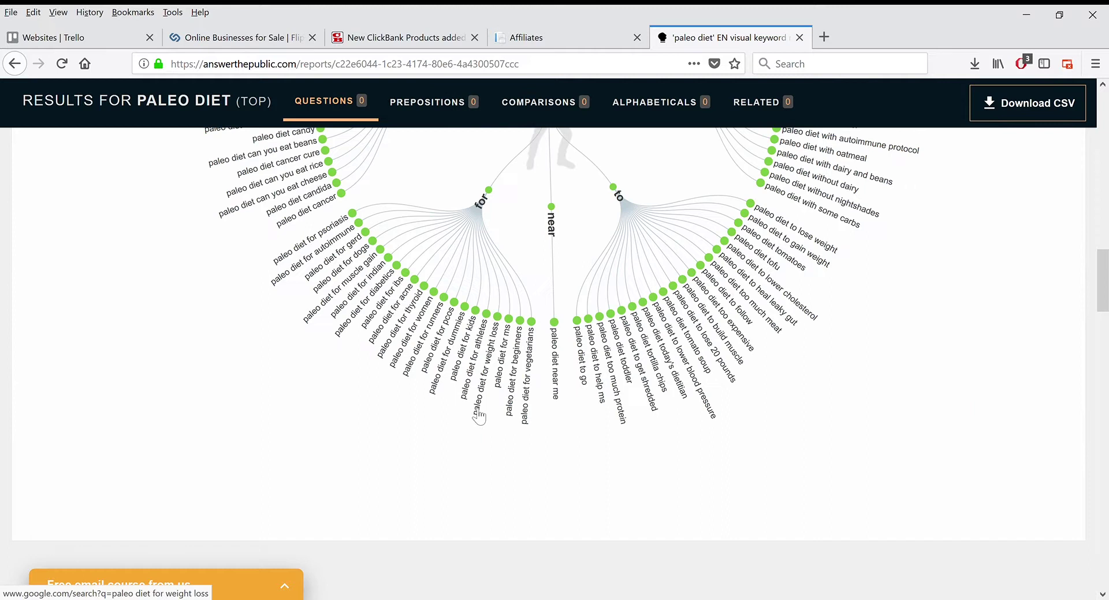
scroll(475, 414, "up", 15)
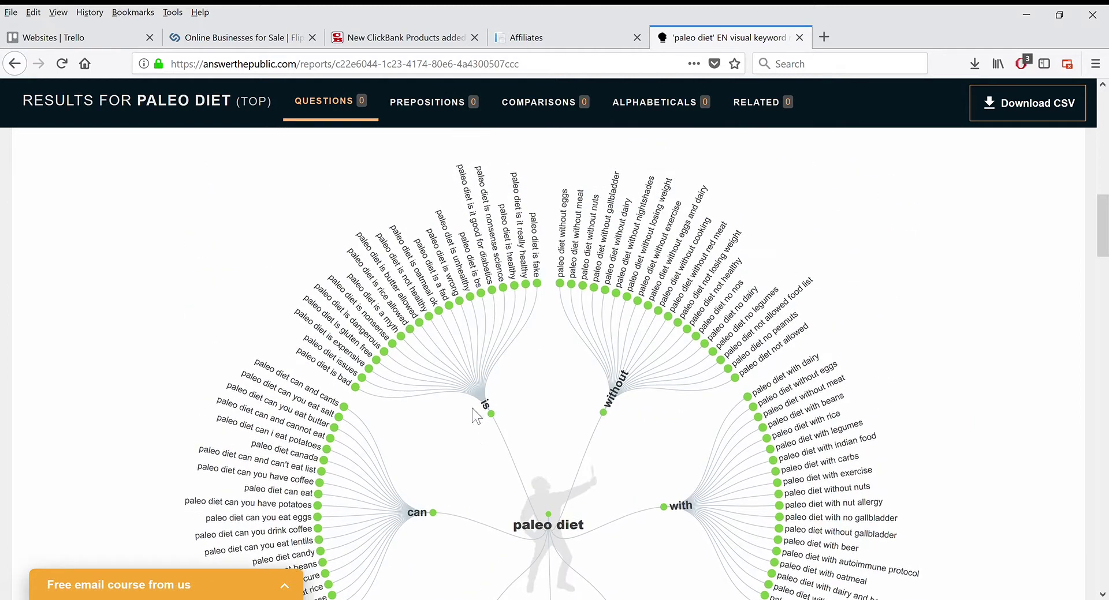
- Switch the paleo diet questions section from Data back to the Visualisation wheel
scroll(473, 412, "up", 3)
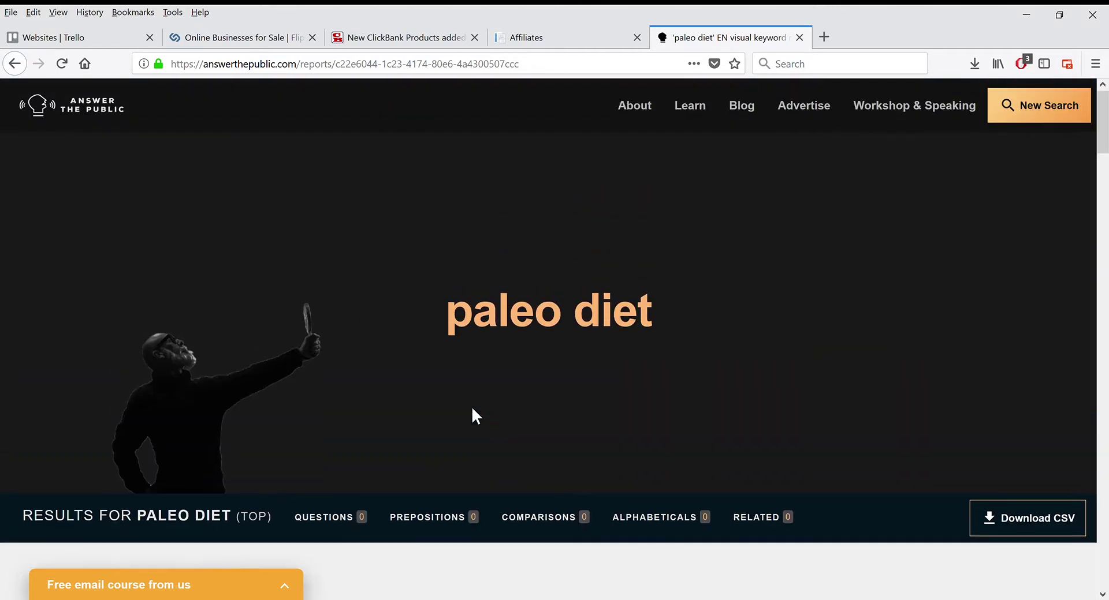
scroll(680, 271, "down", 9)
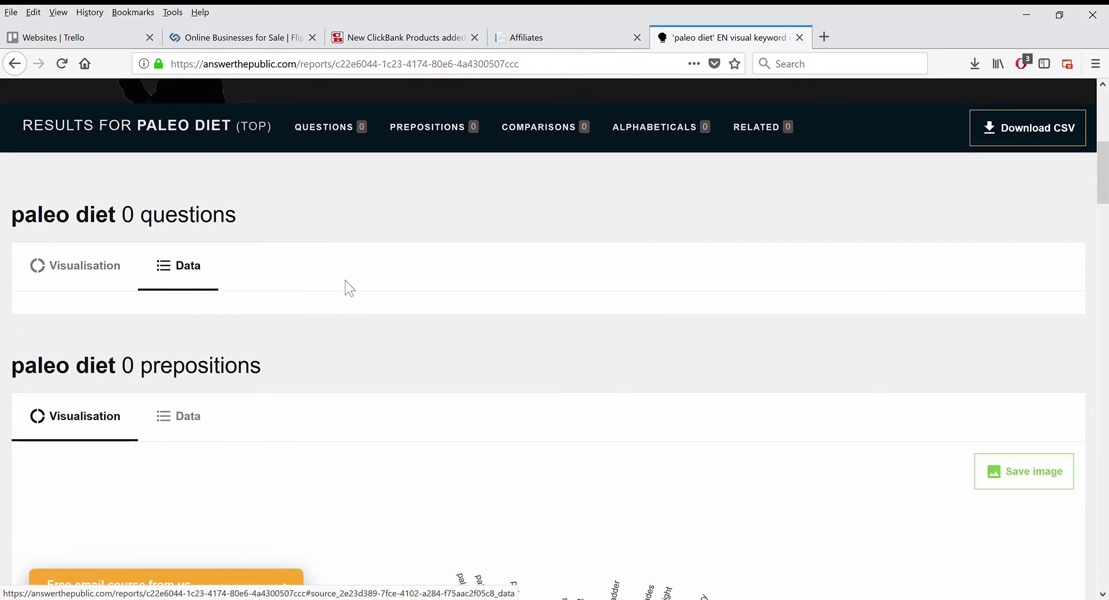
scroll(322, 272, "down", 2)
scroll(322, 272, "up", 3)
left_click(87, 358)
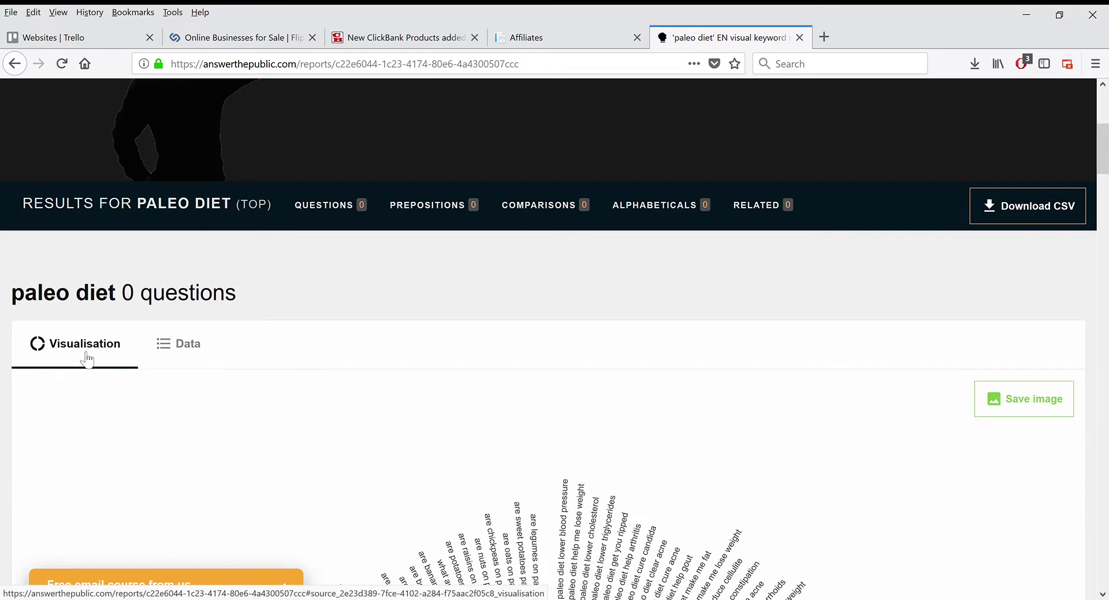
scroll(231, 318, "down", 5)
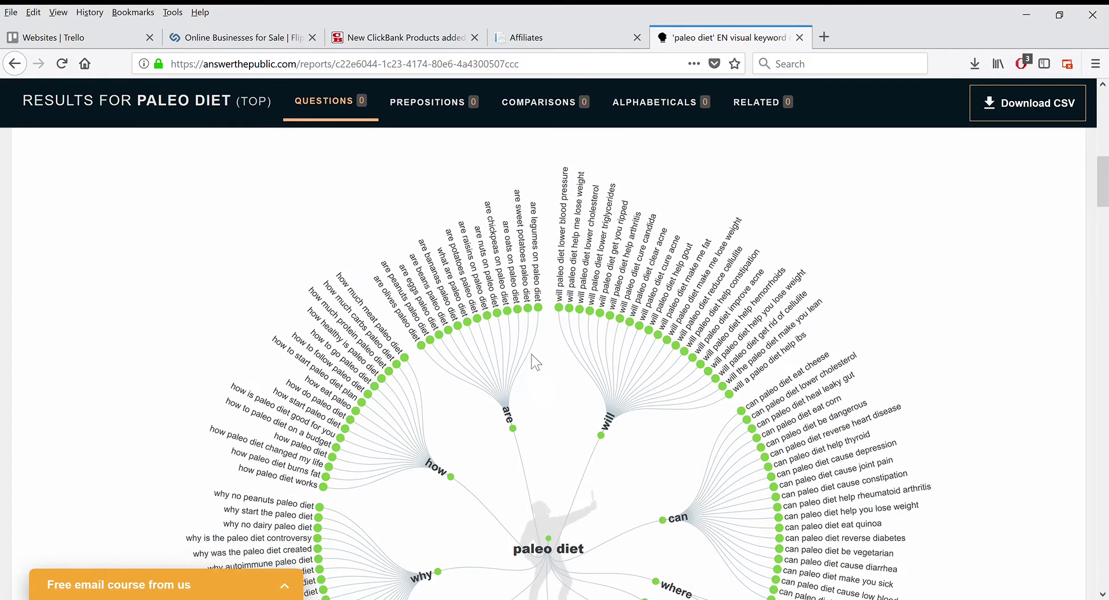
- Read all branches of the questions wheel, then continue down to the prepositions wheel
scroll(531, 354, "down", 5)
scroll(982, 352, "down", 1)
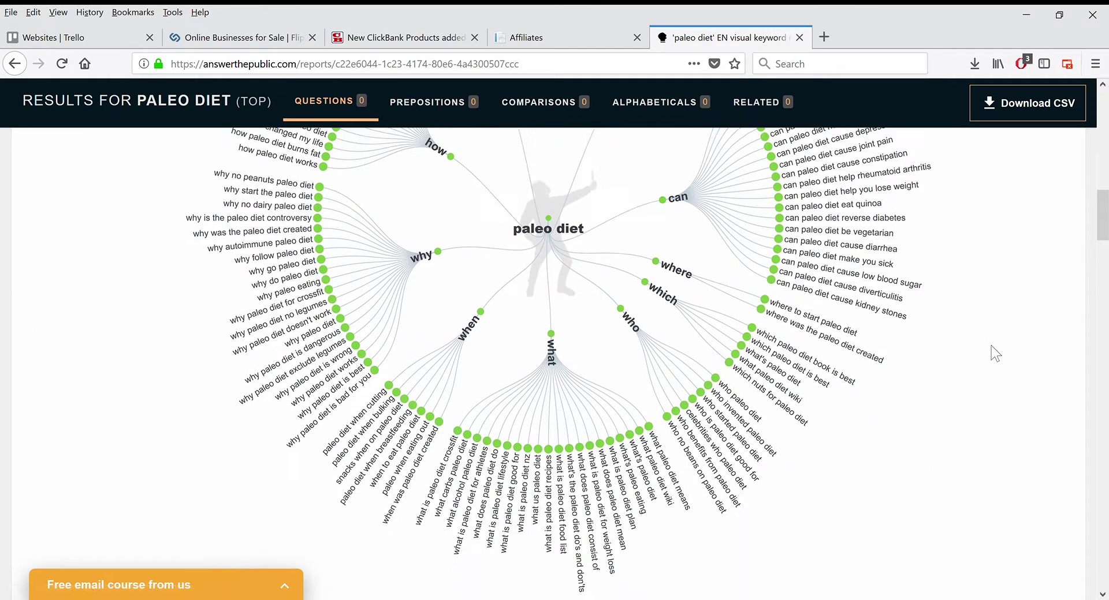
scroll(993, 352, "down", 2)
scroll(837, 340, "down", 2)
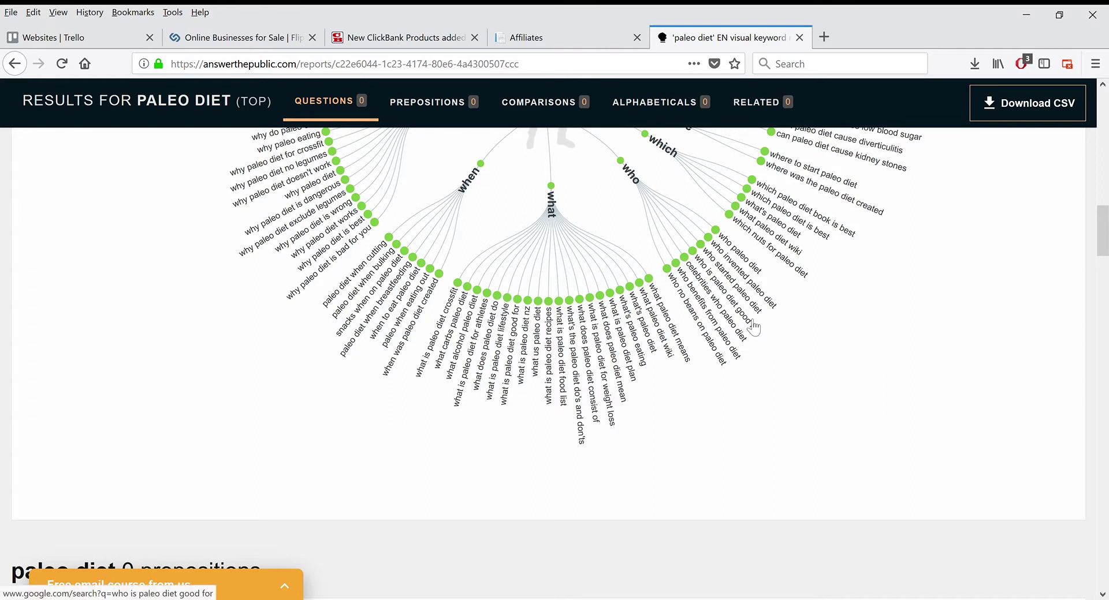
scroll(792, 348, "up", 1)
scroll(793, 349, "up", 5)
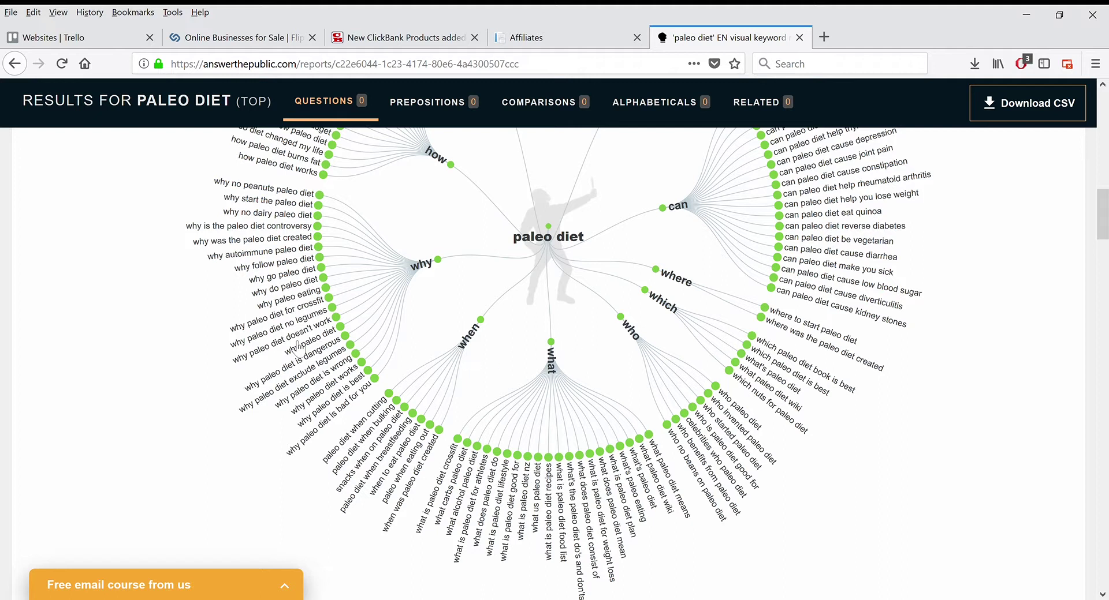
scroll(169, 345, "up", 3)
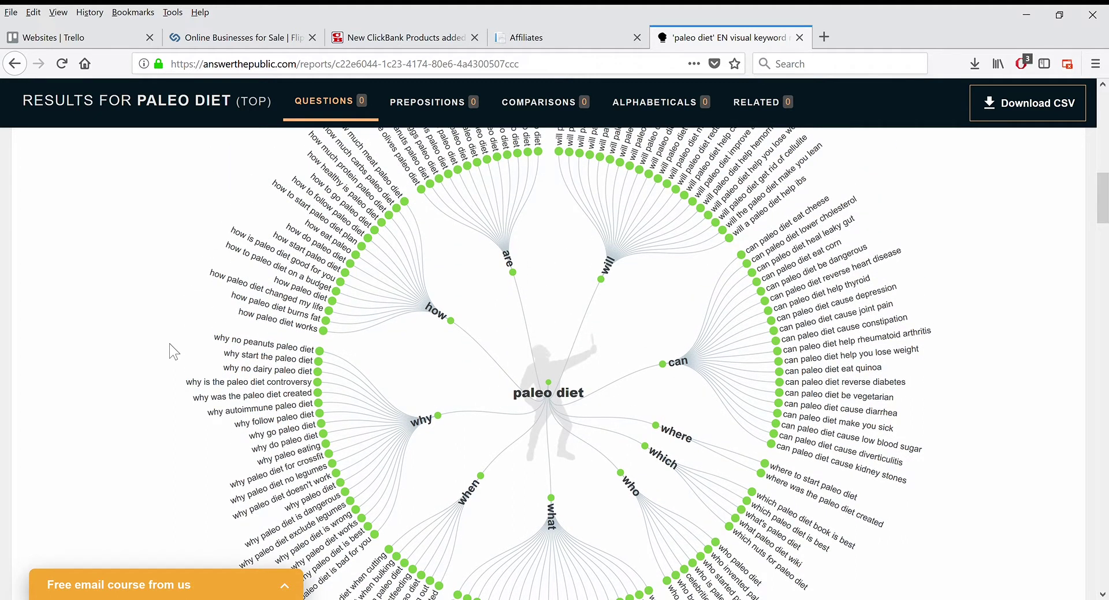
scroll(169, 345, "down", 3)
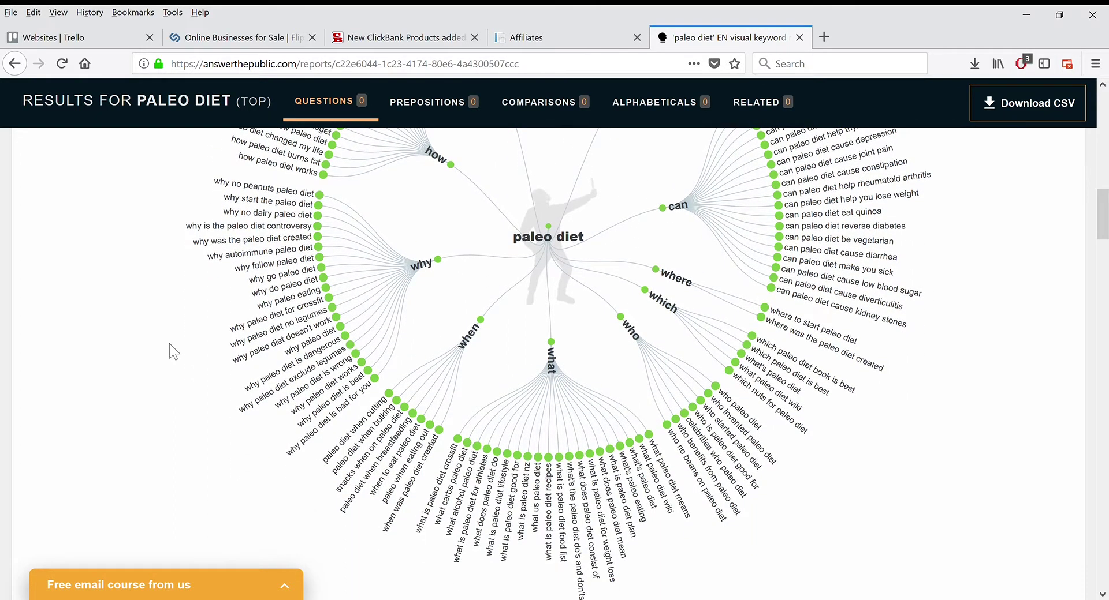
scroll(168, 344, "down", 5)
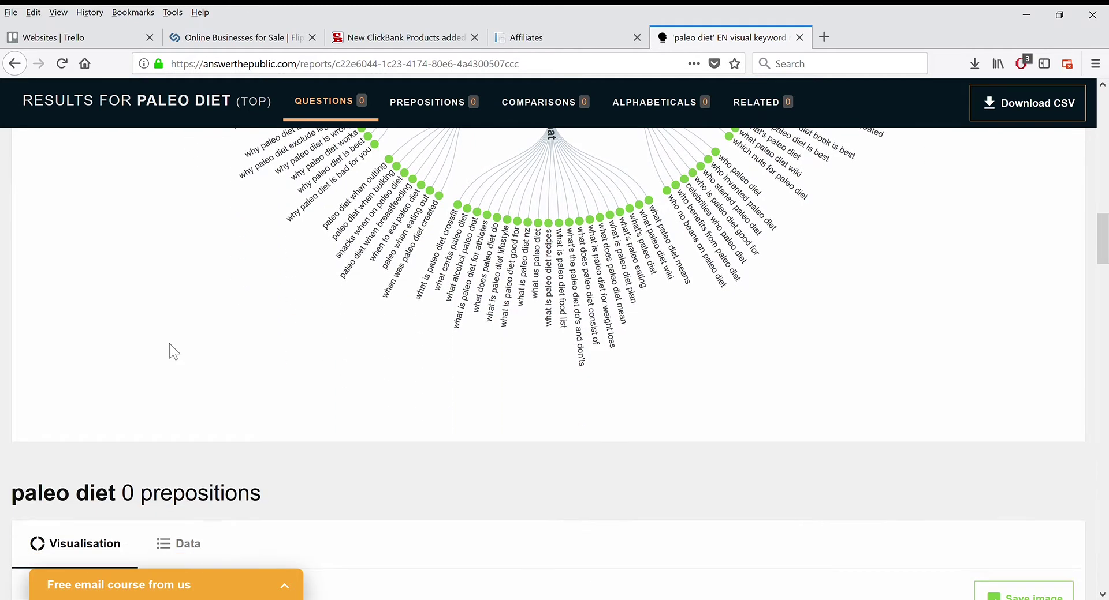
scroll(169, 345, "down", 6)
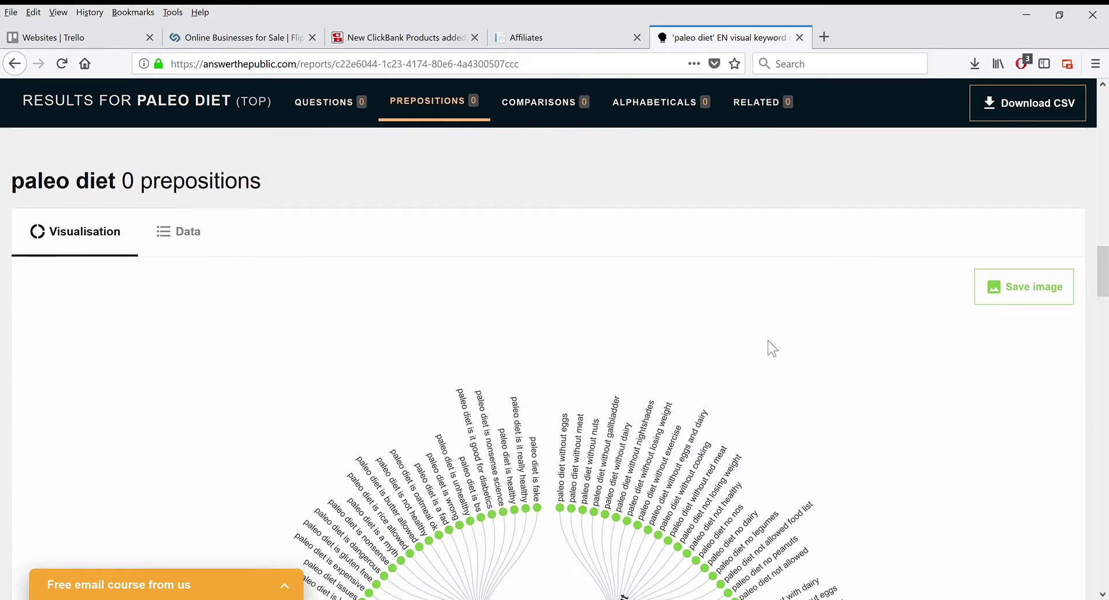
- Read the prepositions wheel's is, without, can and with branches, like 'paleo diet candy'
scroll(818, 327, "down", 5)
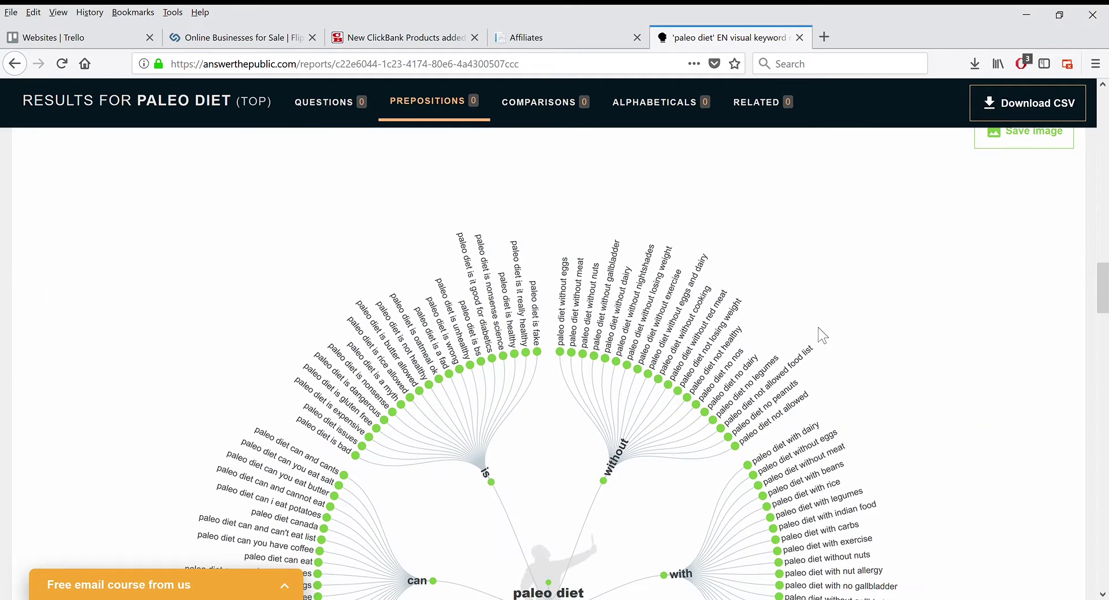
scroll(851, 324, "down", 1)
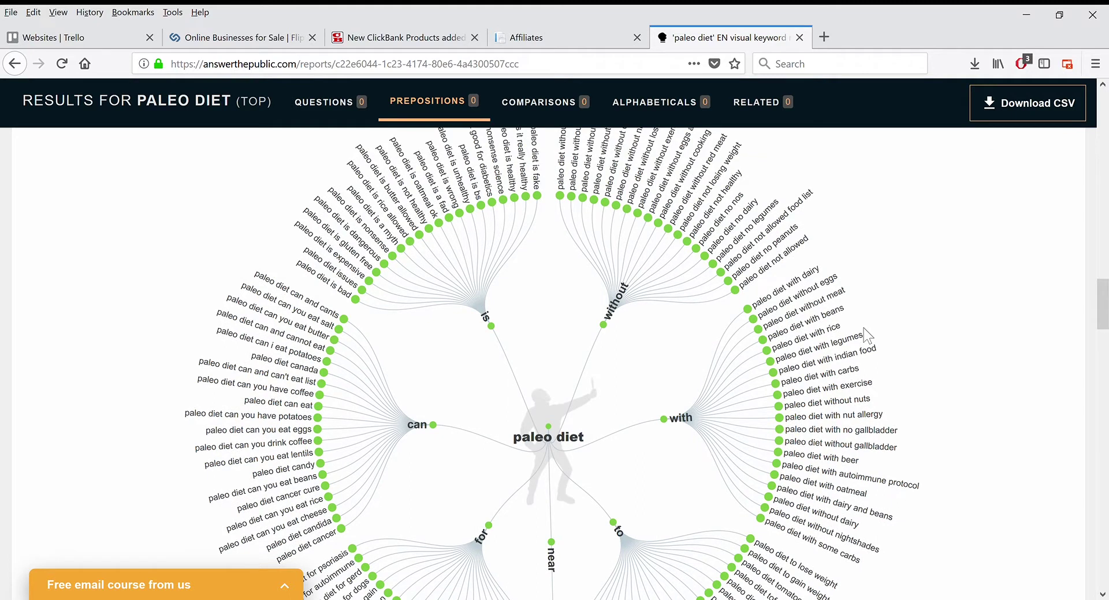
scroll(864, 328, "down", 2)
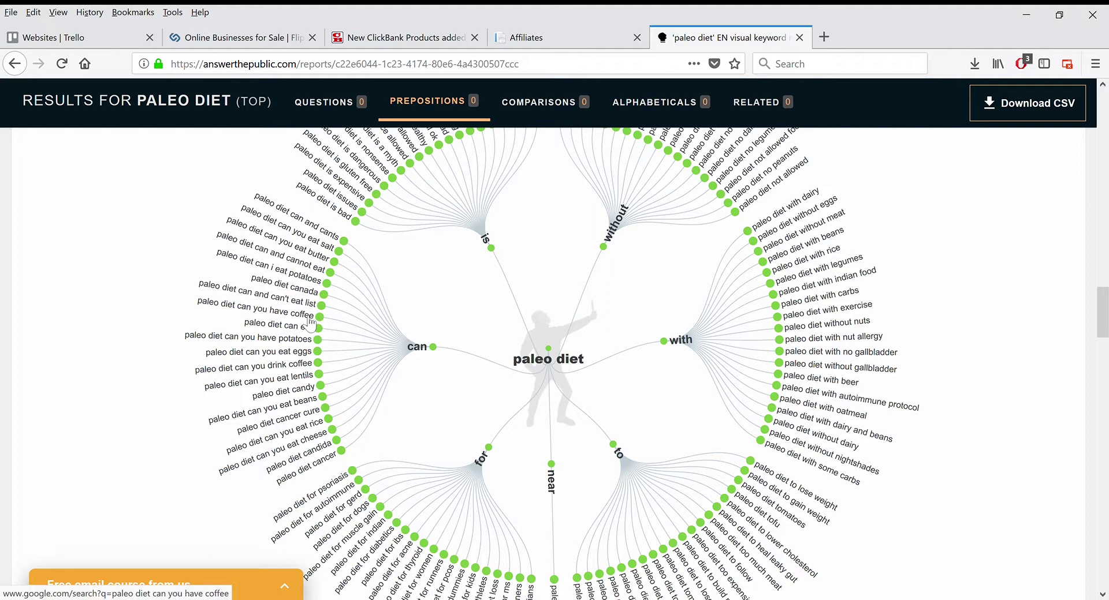
- Read the for, near and to branches, then continue to the Comparisons heading
scroll(500, 361, "down", 3)
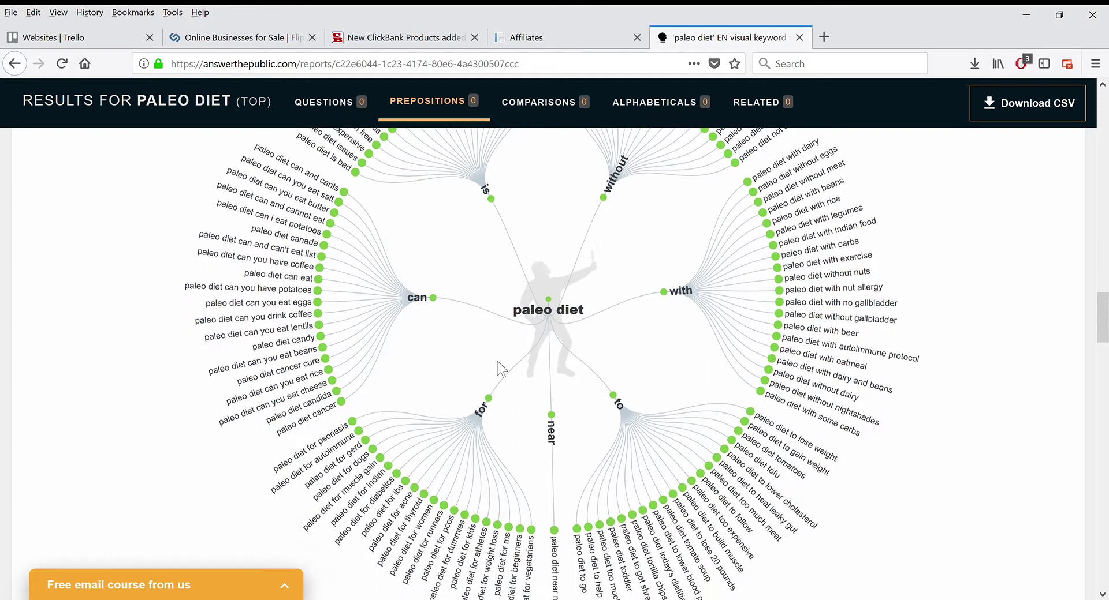
scroll(500, 368, "down", 2)
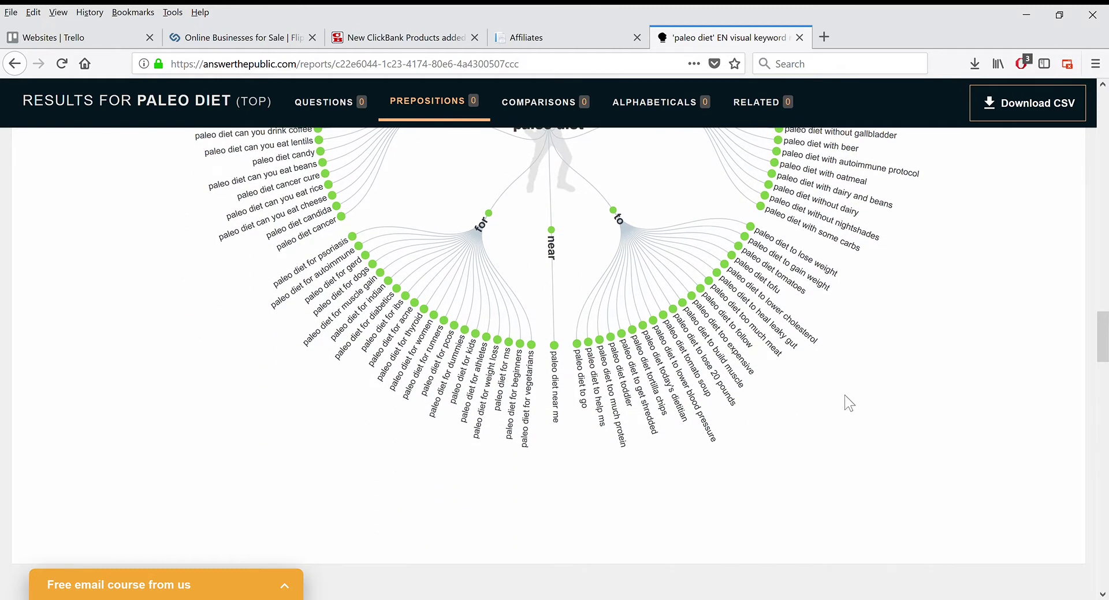
scroll(905, 380, "up", 2)
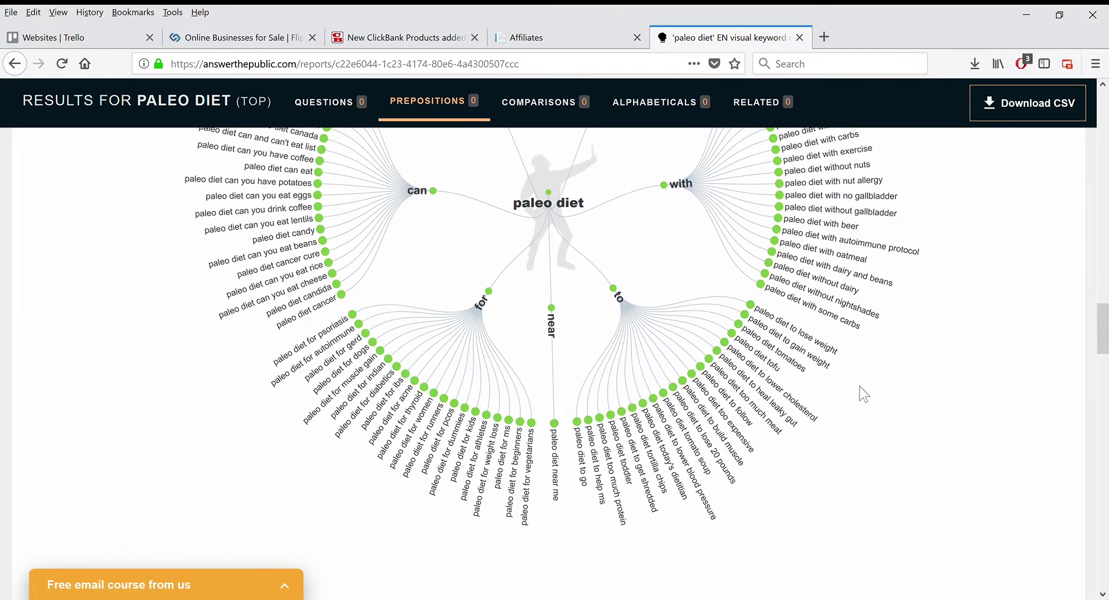
scroll(835, 394, "down", 3)
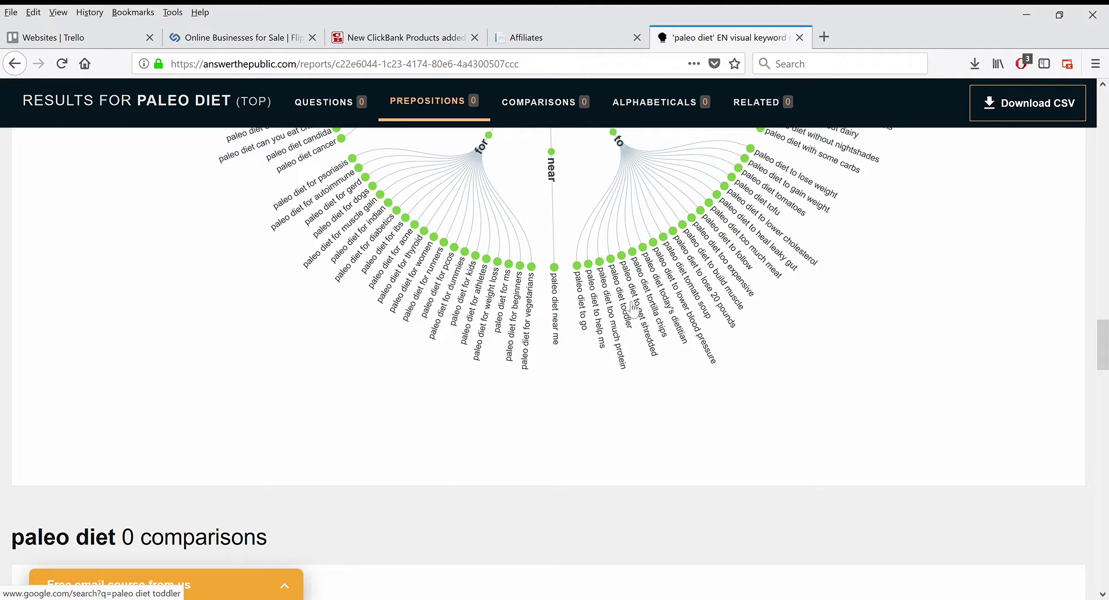
- Read the comparisons wheel's vs, like, and, versus and or branches
scroll(575, 267, "down", 4)
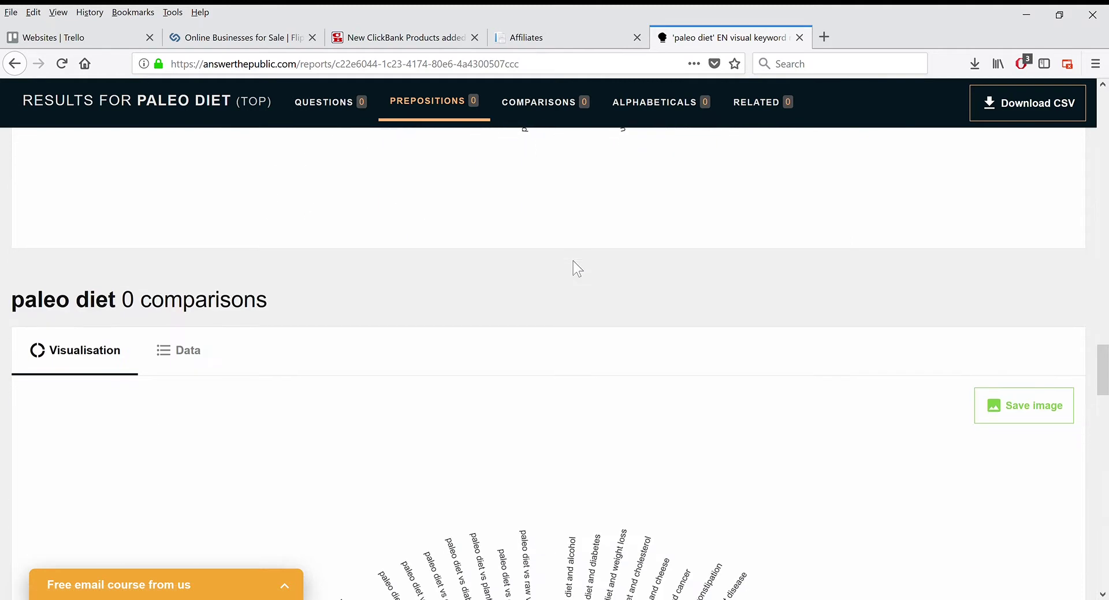
scroll(578, 260, "down", 5)
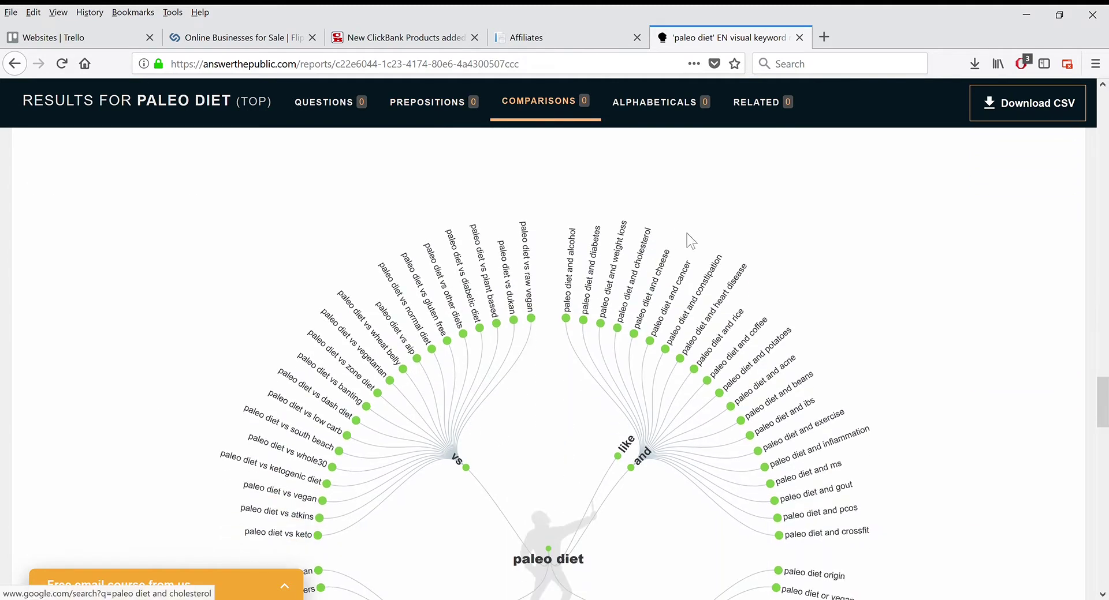
scroll(687, 238, "down", 1)
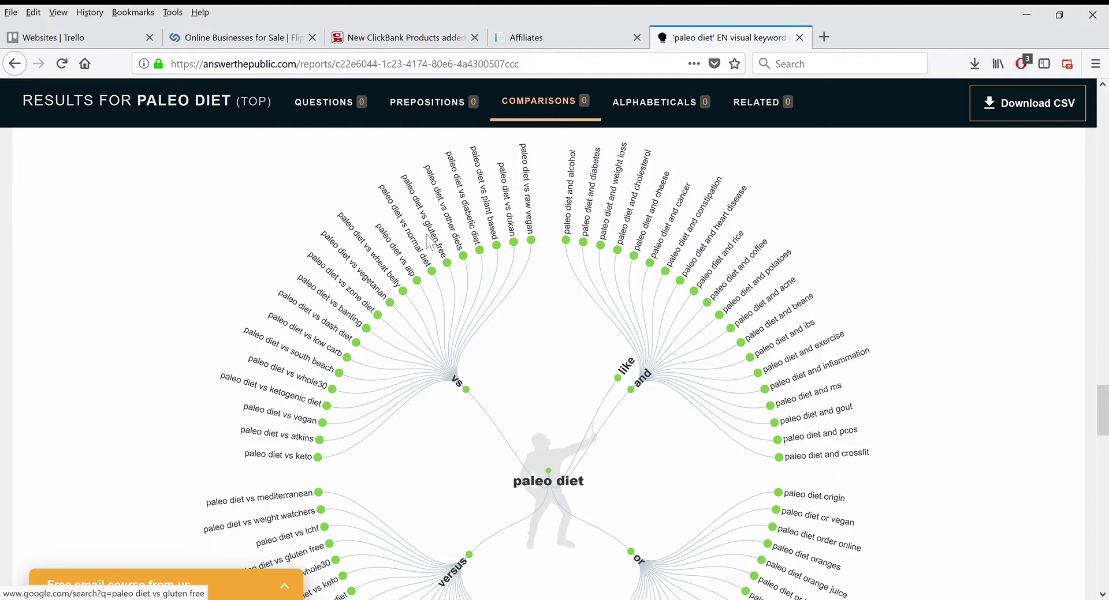
scroll(200, 306, "up", 1)
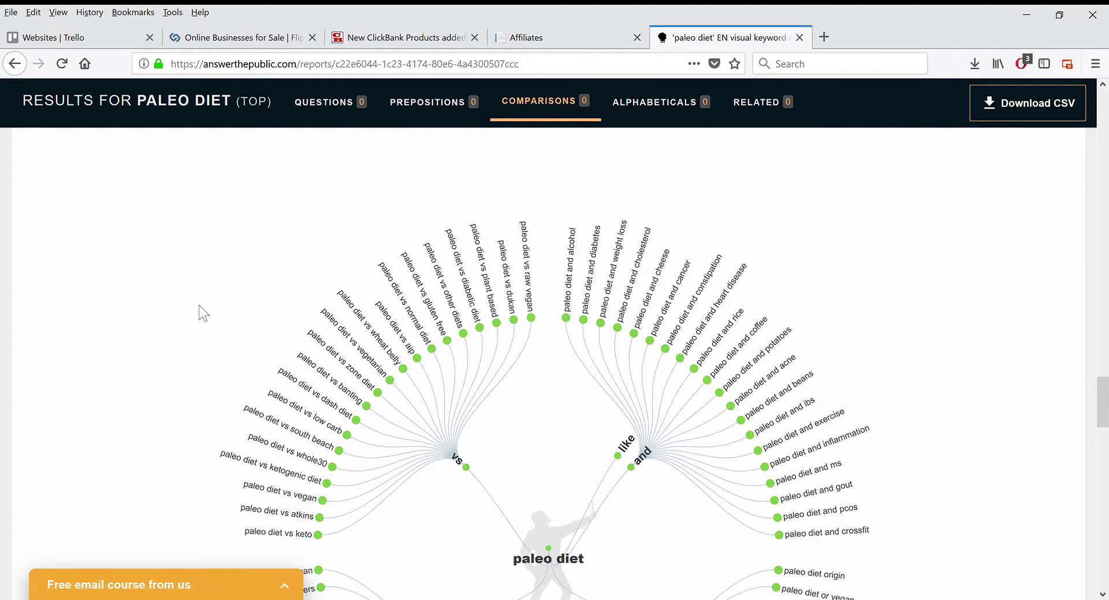
scroll(195, 308, "down", 1)
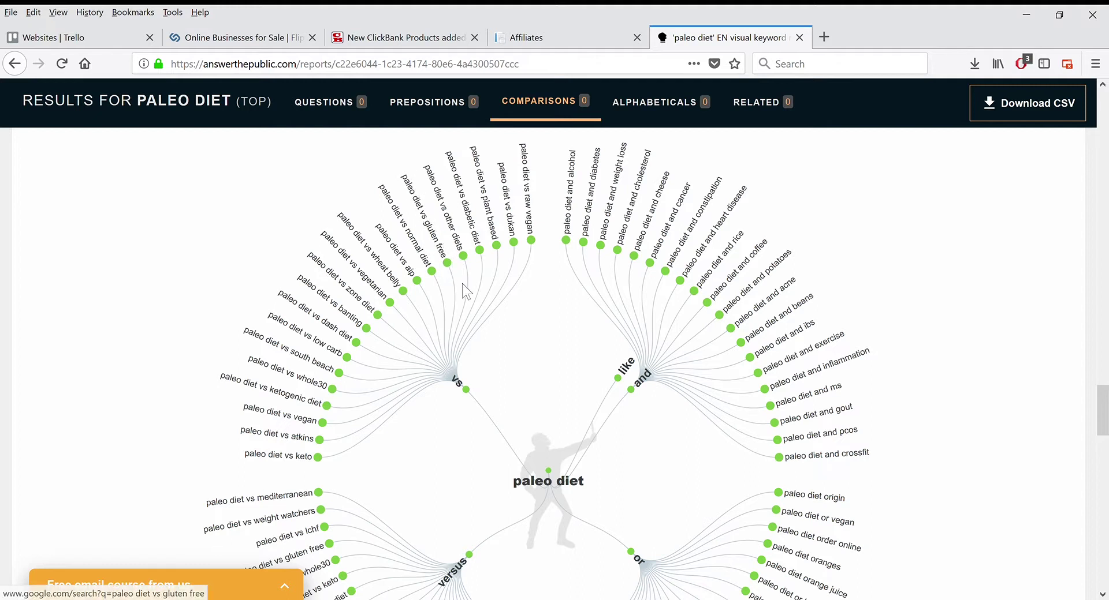
scroll(462, 289, "down", 4)
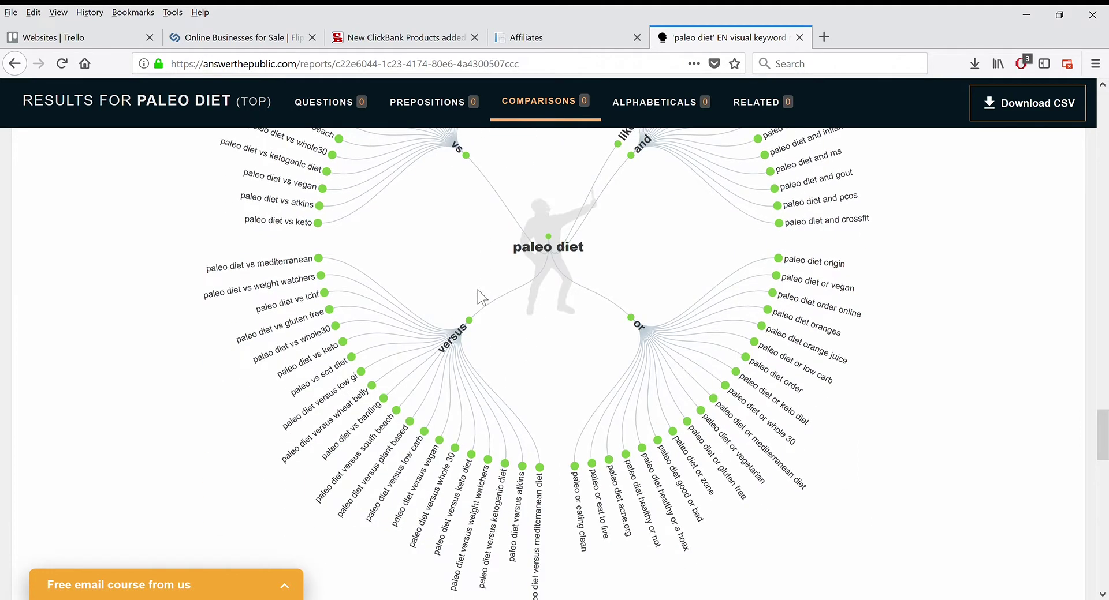
scroll(477, 290, "down", 2)
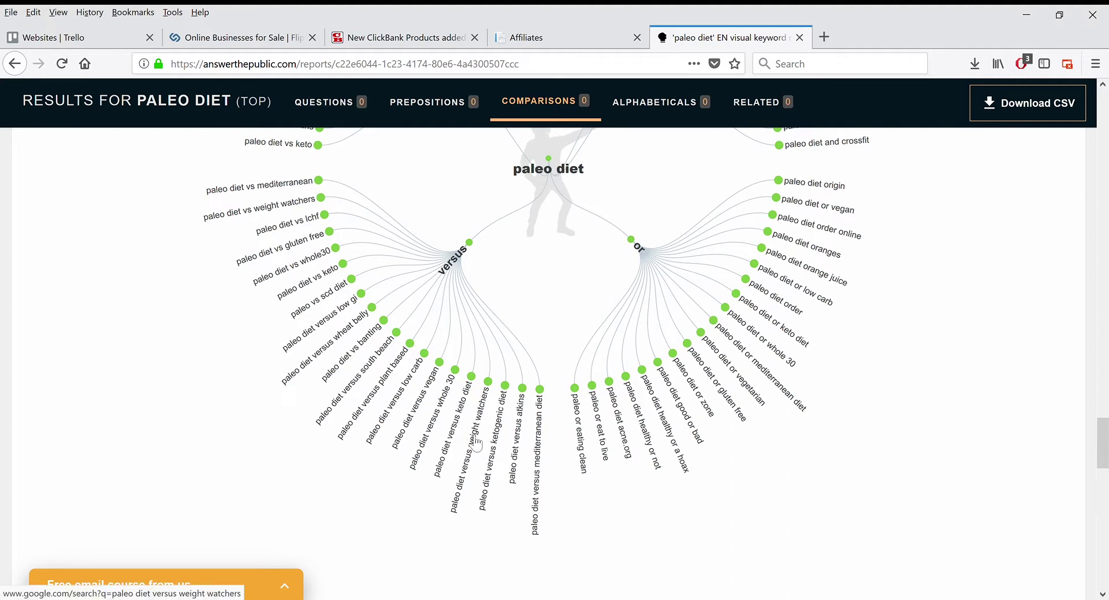
scroll(484, 444, "up", 2)
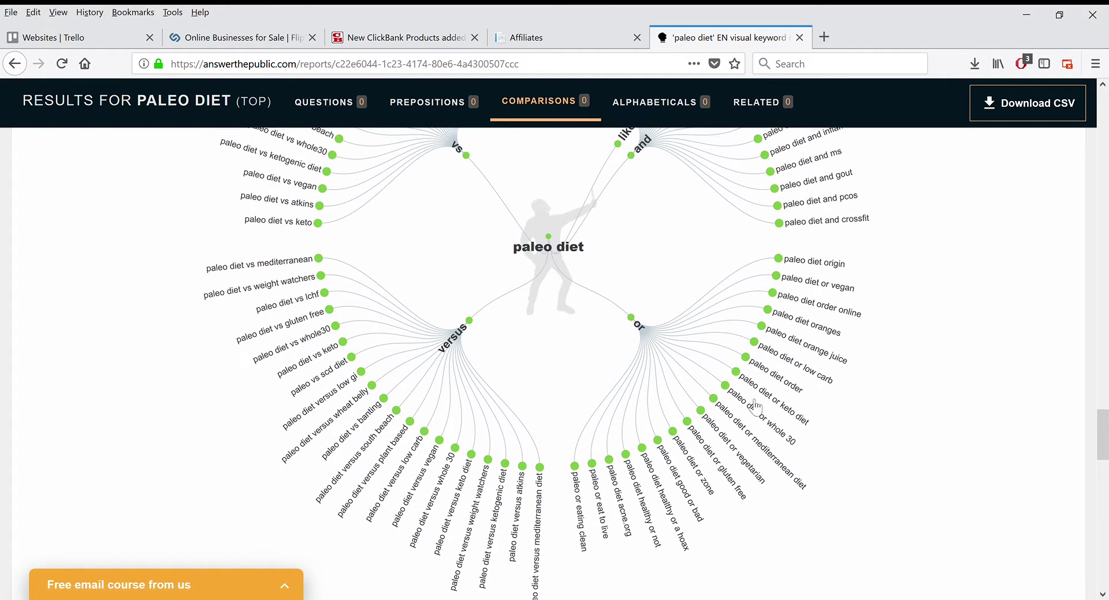
- Scroll down to the paleo diet Related wheel, with phrases like 'paleo diet ireland' and 'paleo diet benefits'
scroll(889, 375, "down", 7)
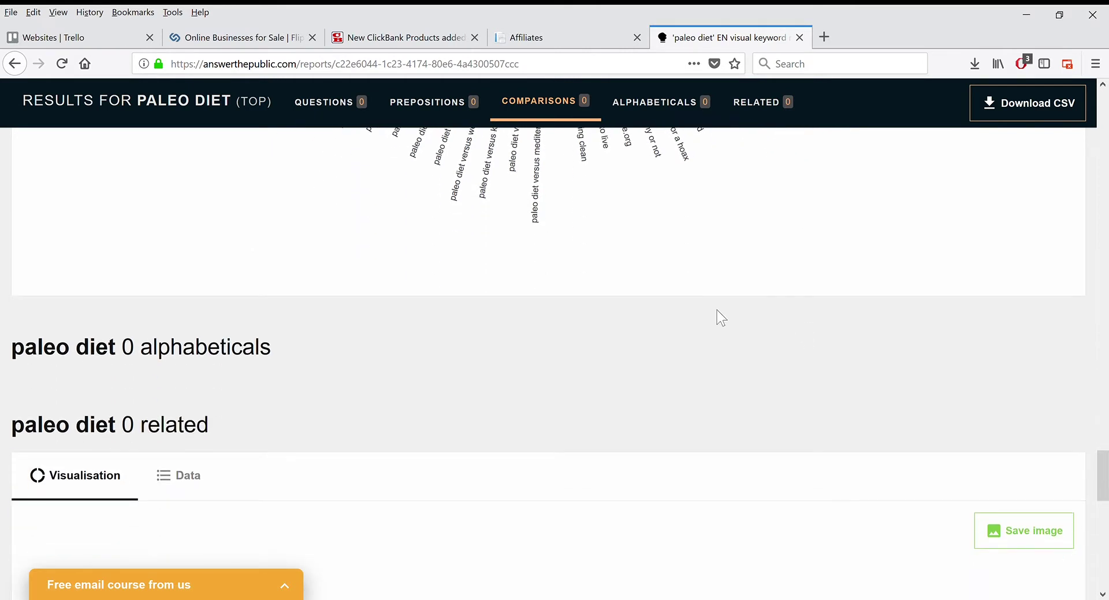
scroll(696, 320, "down", 4)
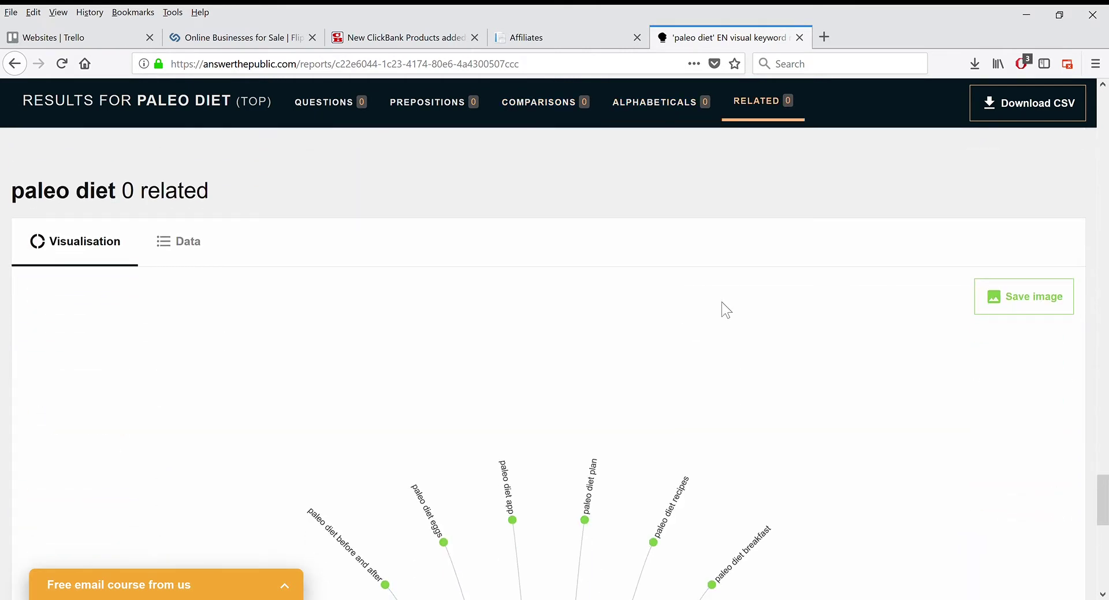
scroll(721, 302, "down", 4)
scroll(852, 300, "down", 1)
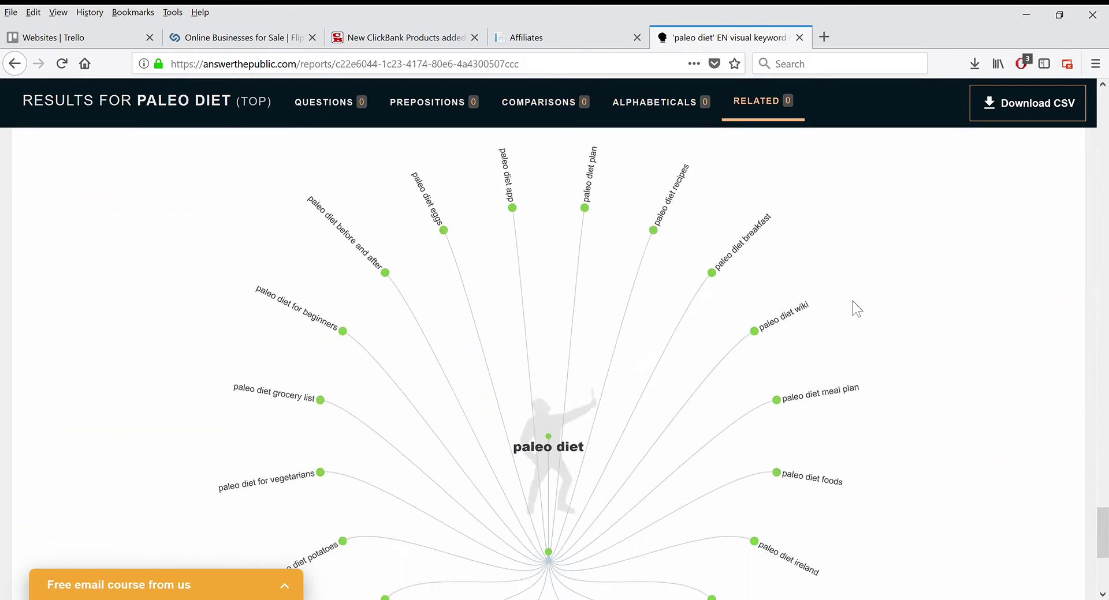
scroll(856, 309, "down", 3)
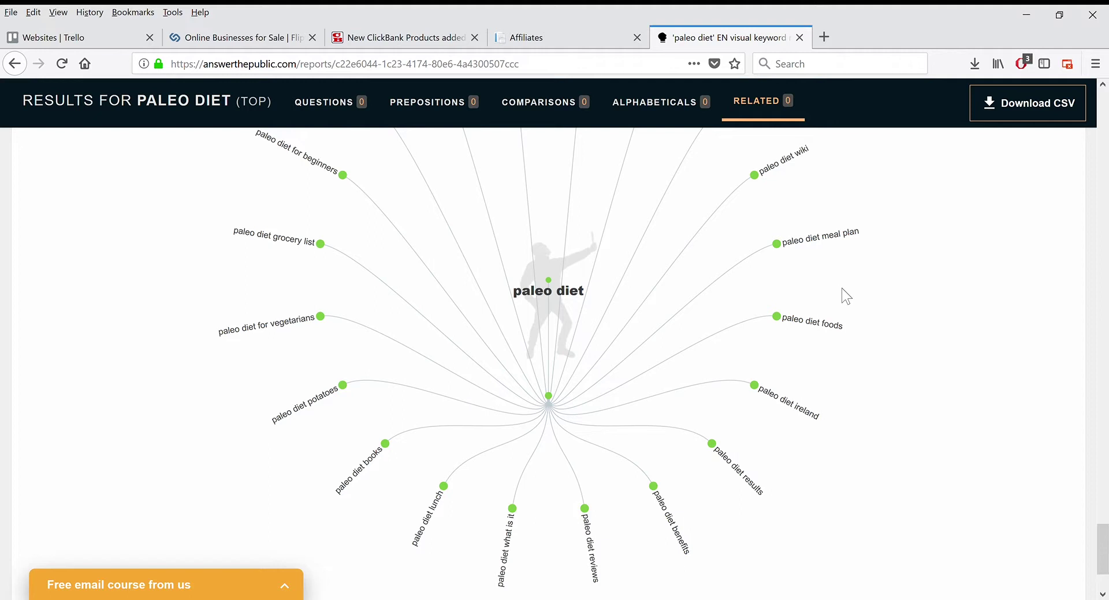
scroll(846, 295, "down", 2)
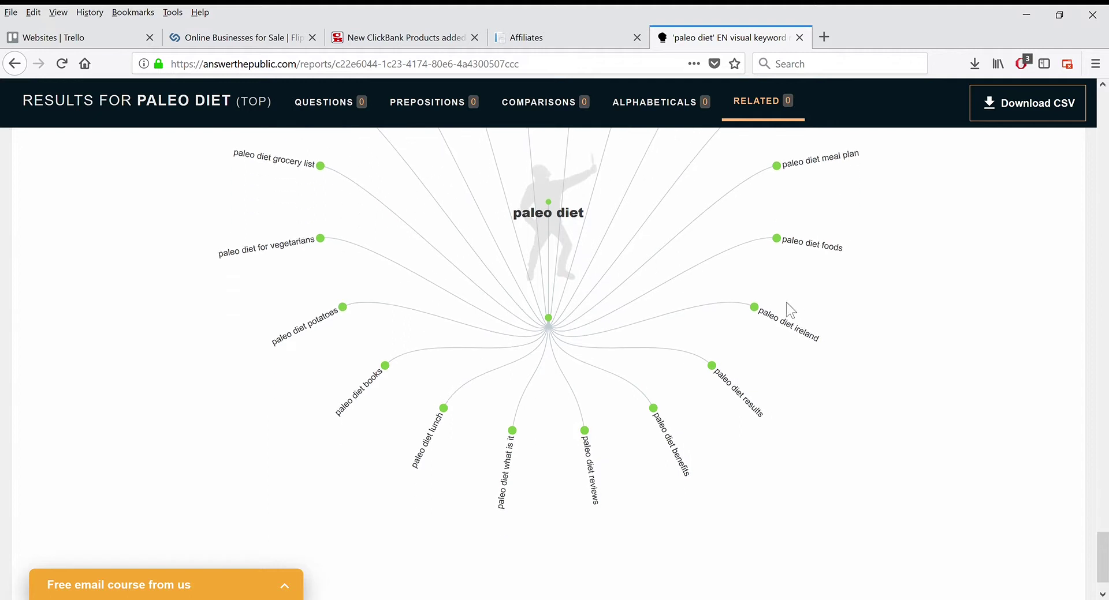
scroll(861, 291, "down", 1)
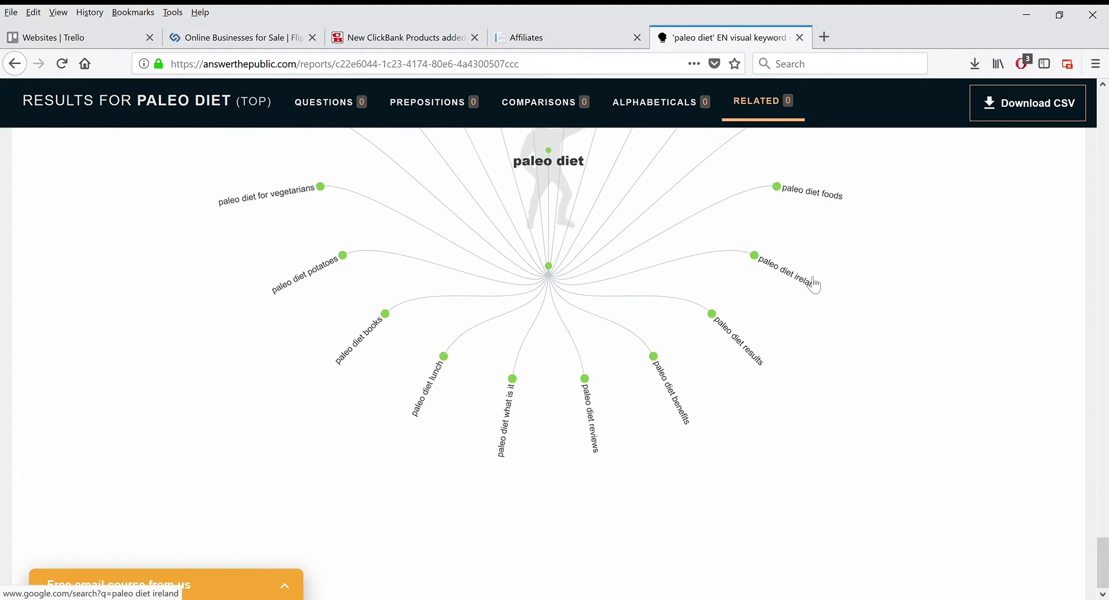
- Scroll back up through the paleo diet Comparisons wheel's vs, versus, and, like and or branches
scroll(814, 281, "up", 2)
scroll(809, 281, "up", 15)
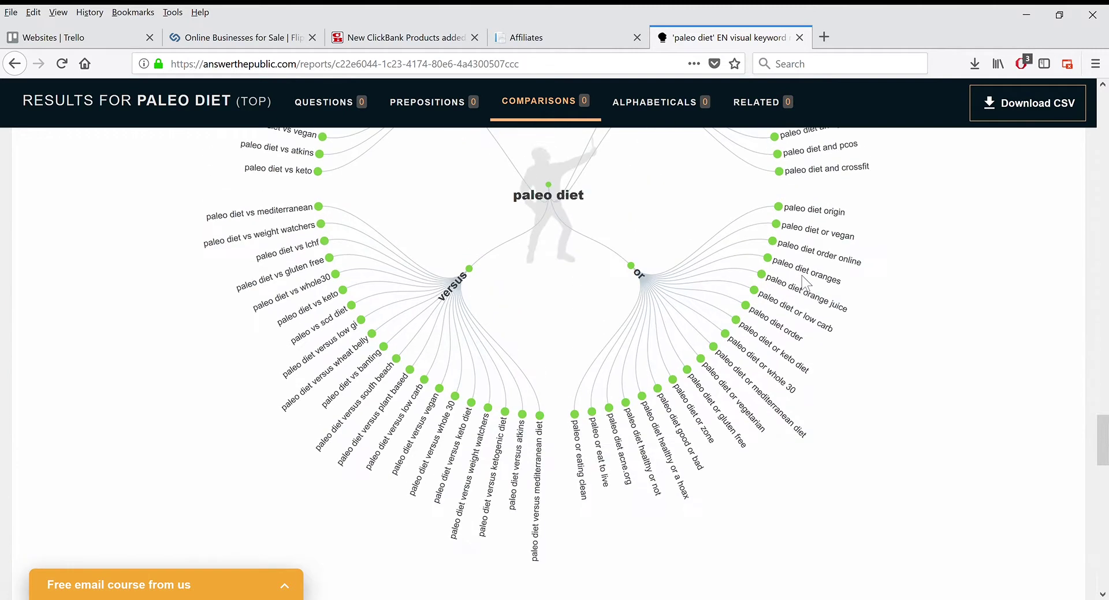
scroll(888, 265, "up", 2)
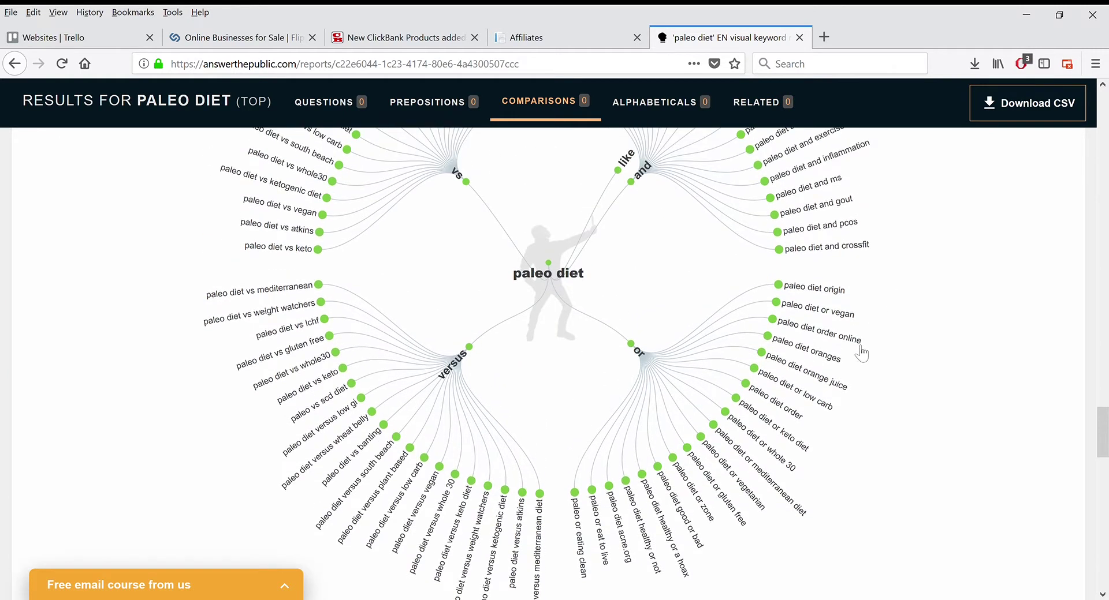
scroll(894, 371, "up", 2)
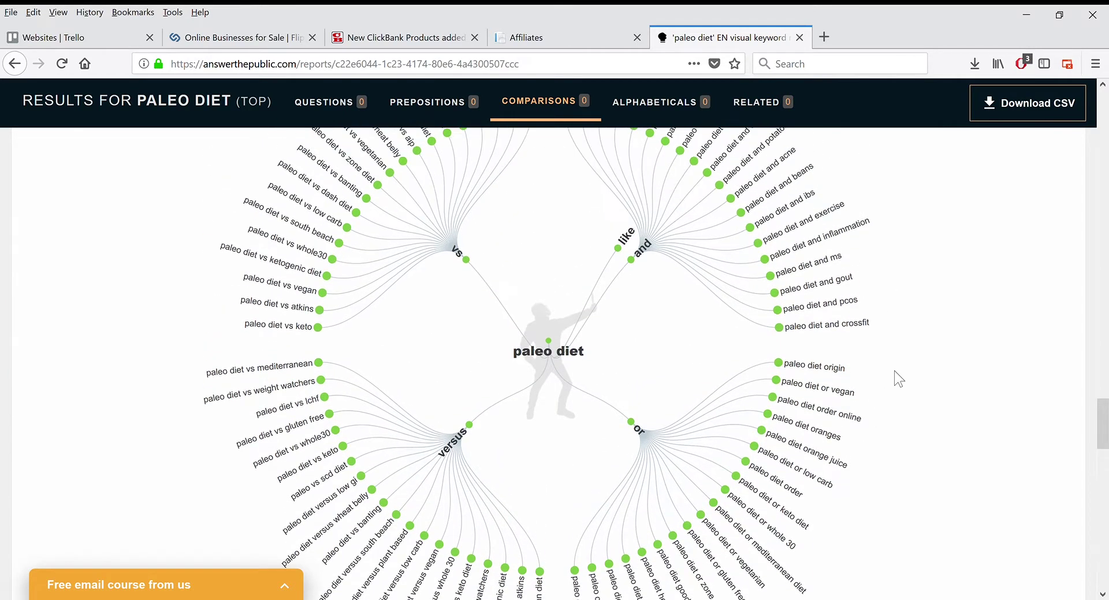
scroll(894, 371, "up", 2)
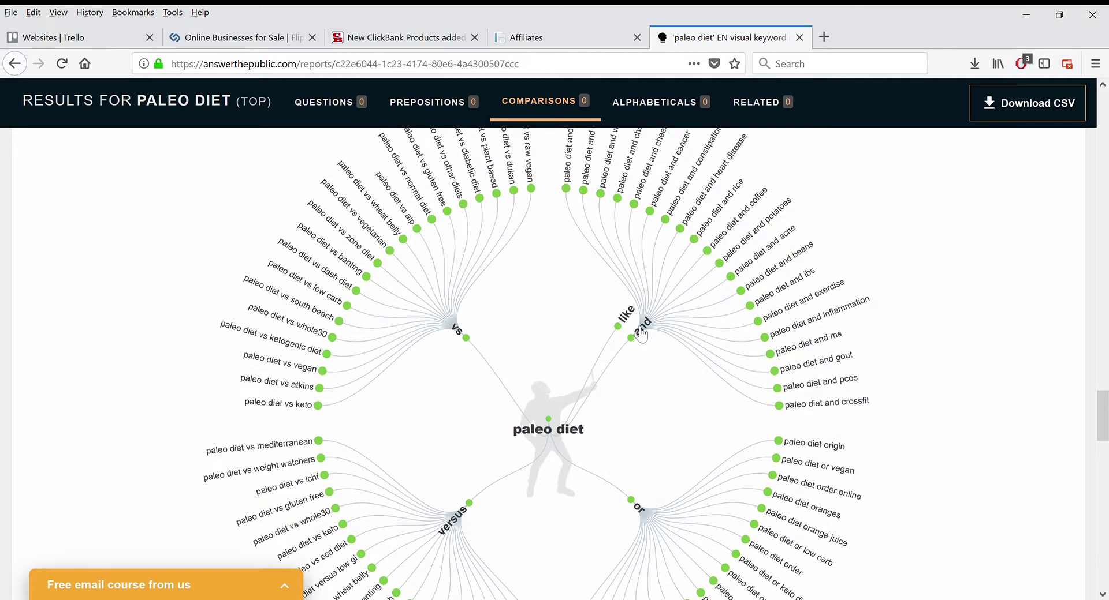
scroll(675, 338, "up", 2)
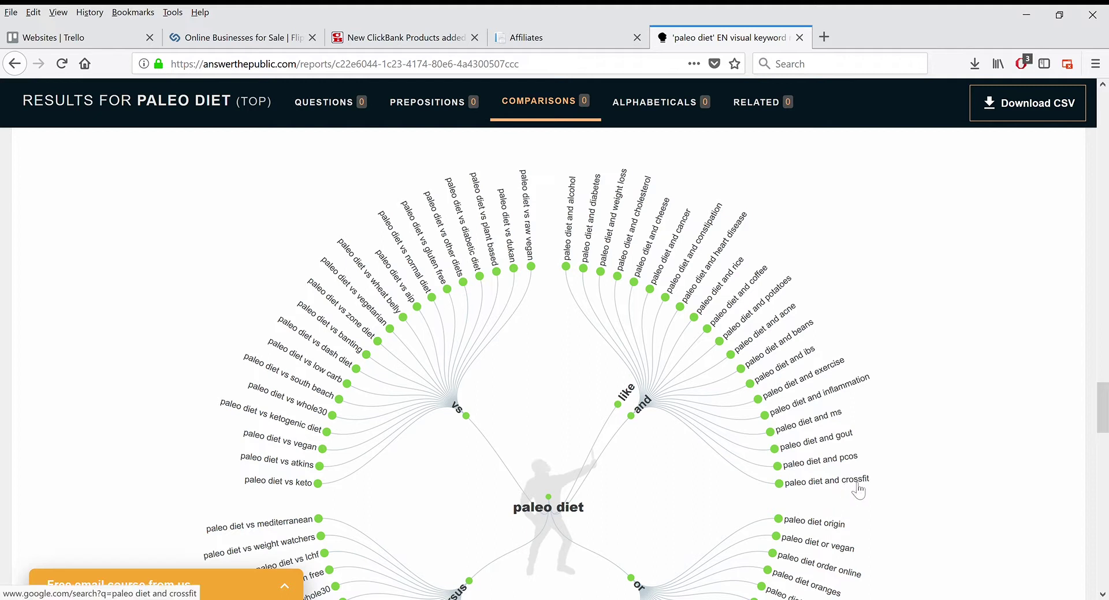
scroll(905, 442, "down", 3)
scroll(889, 412, "down", 3)
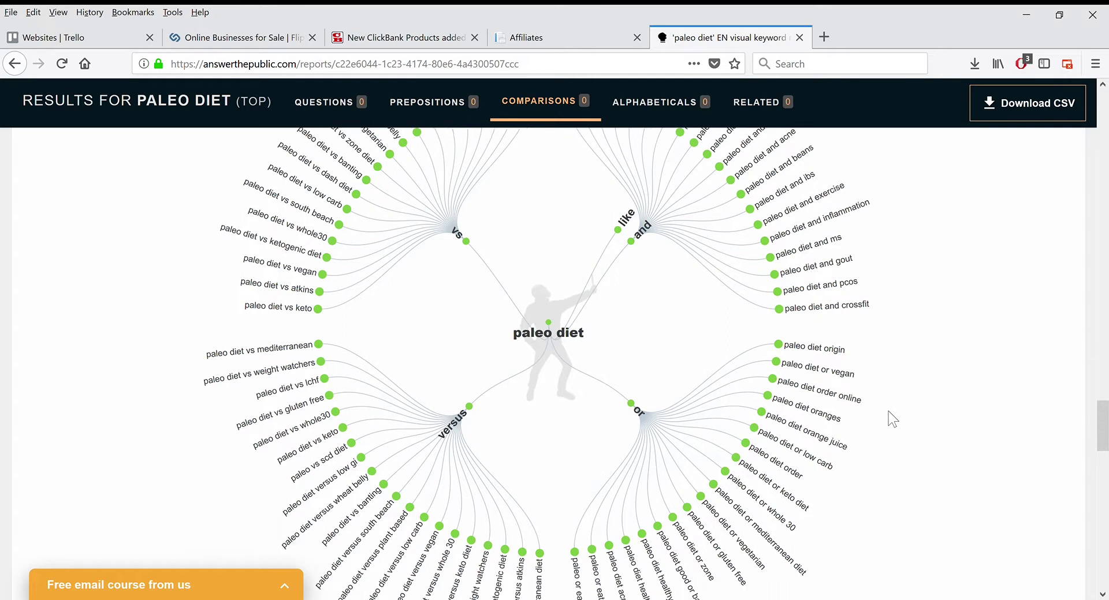
scroll(888, 411, "up", 15)
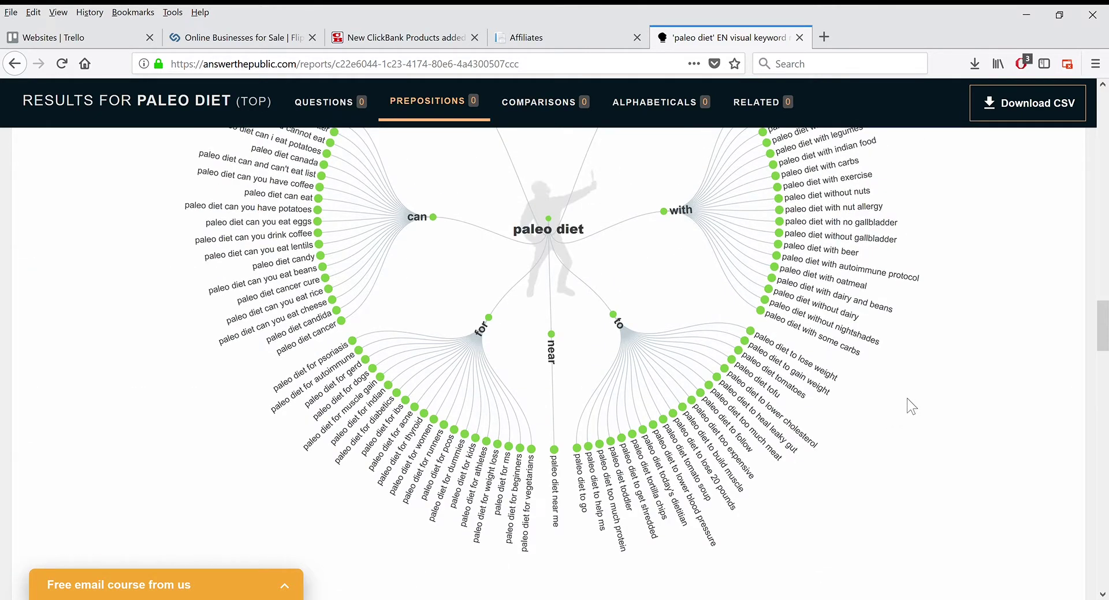
- Review the Prepositions wheel's can, with, for, to, is and without branches, e.g. 'paleo diet without eggs and dairy'
scroll(911, 407, "up", 2)
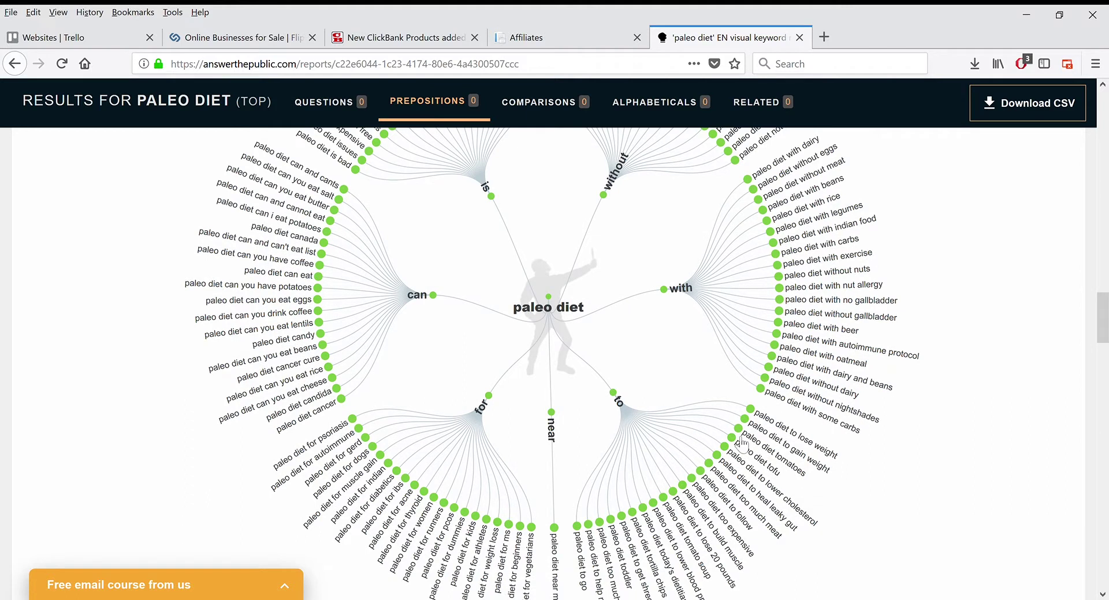
scroll(644, 421, "up", 2)
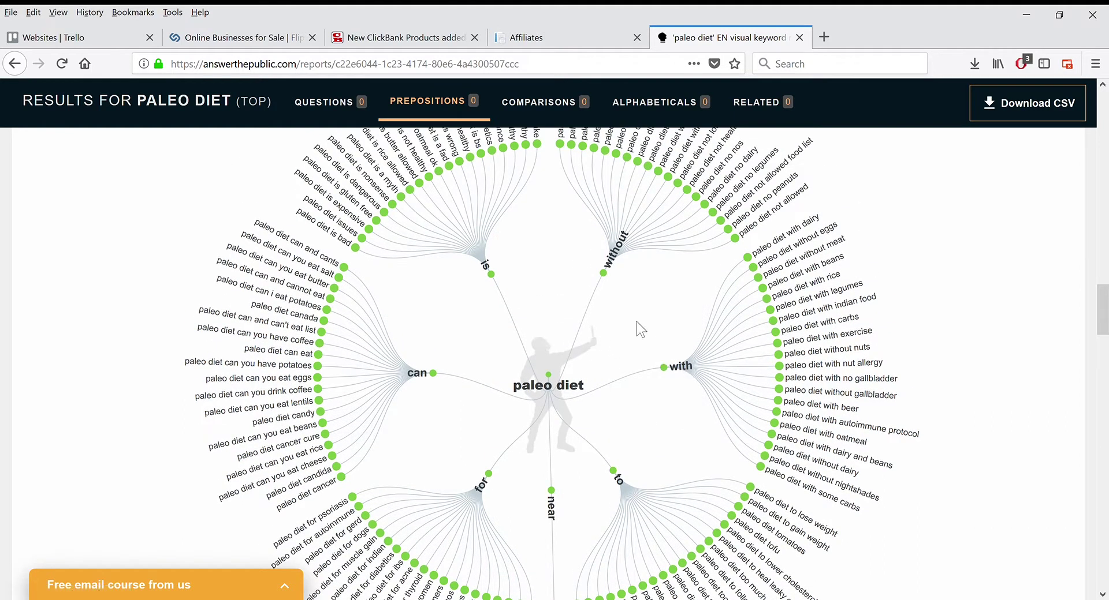
scroll(636, 322, "up", 1)
scroll(659, 323, "down", 1)
scroll(685, 318, "up", 2)
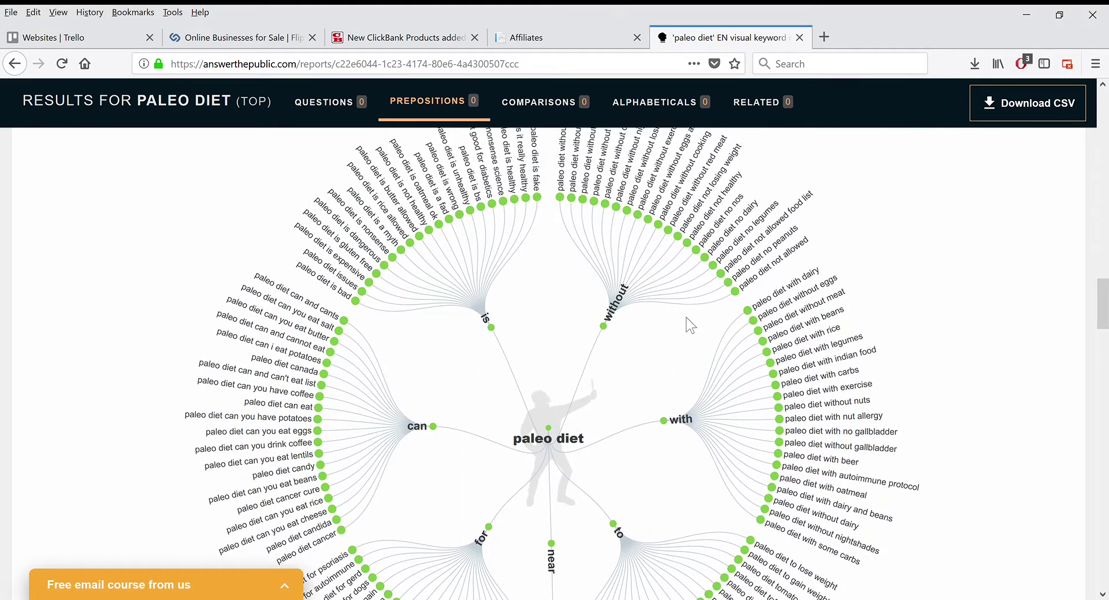
scroll(623, 314, "up", 2)
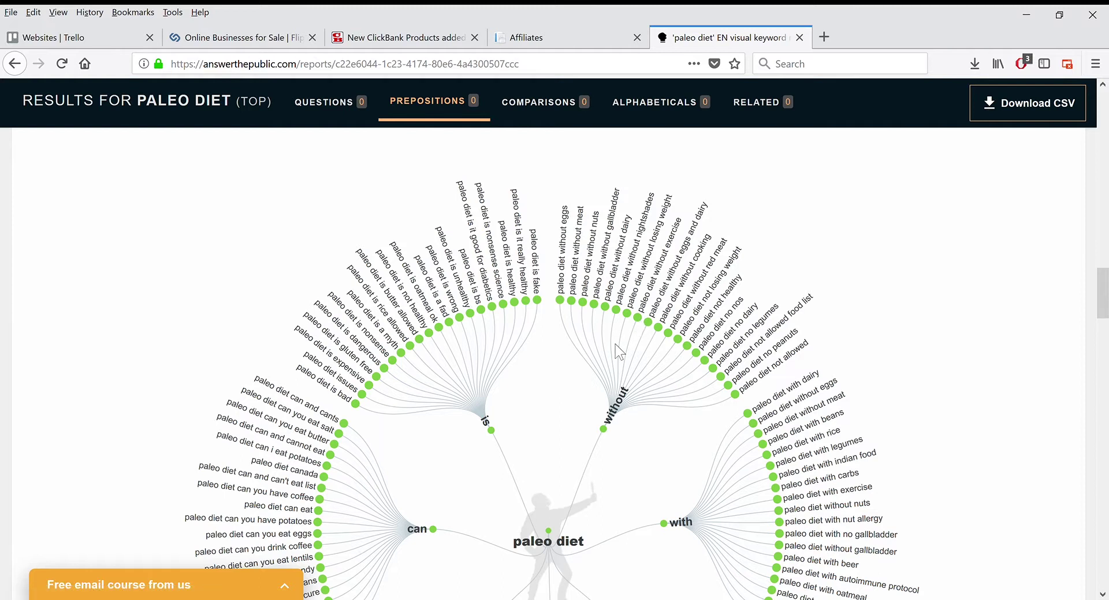
scroll(615, 344, "up", 2)
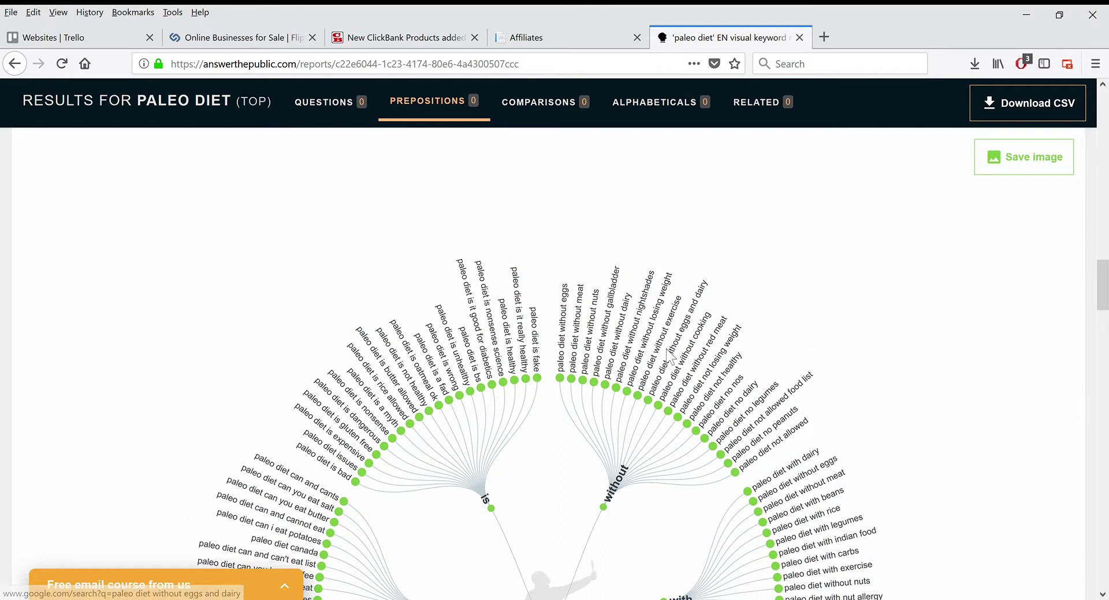
scroll(669, 356, "down", 4)
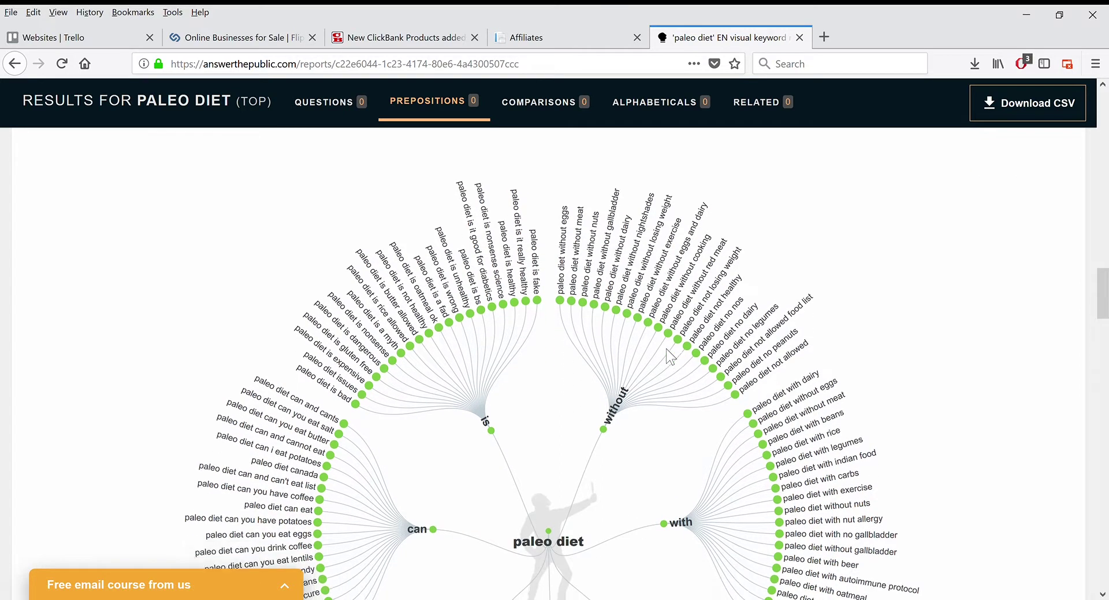
- Scroll up through questions like 'will paleo diet lower blood pressure' to the report's top
scroll(564, 321, "up", 20)
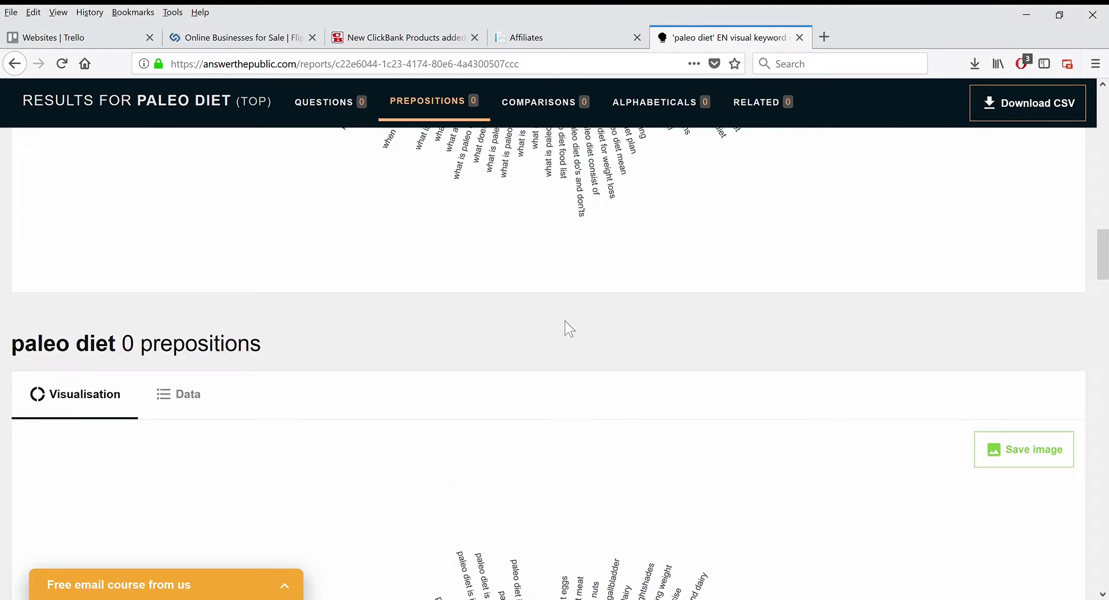
scroll(617, 354, "up", 8)
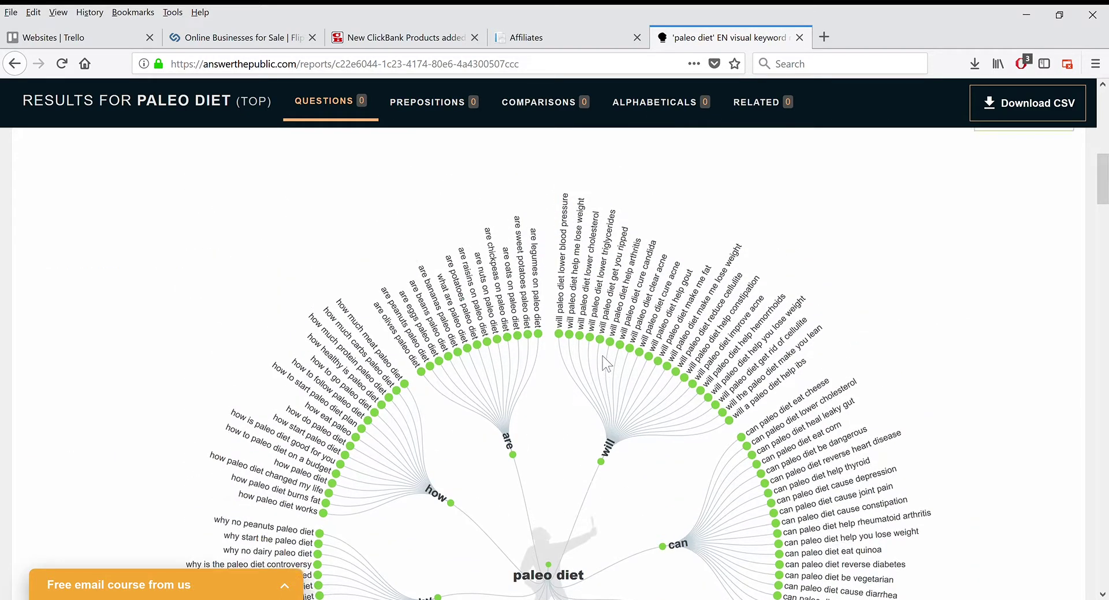
scroll(602, 358, "up", 5)
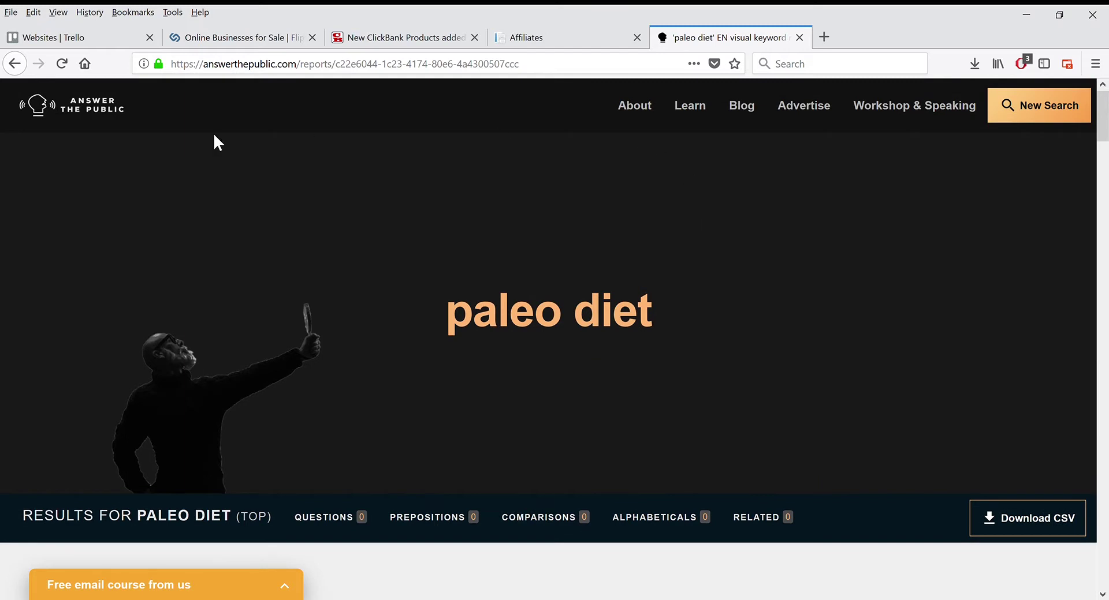
- Go back to the AnswerThePublic home page via the logo
left_click(102, 113)
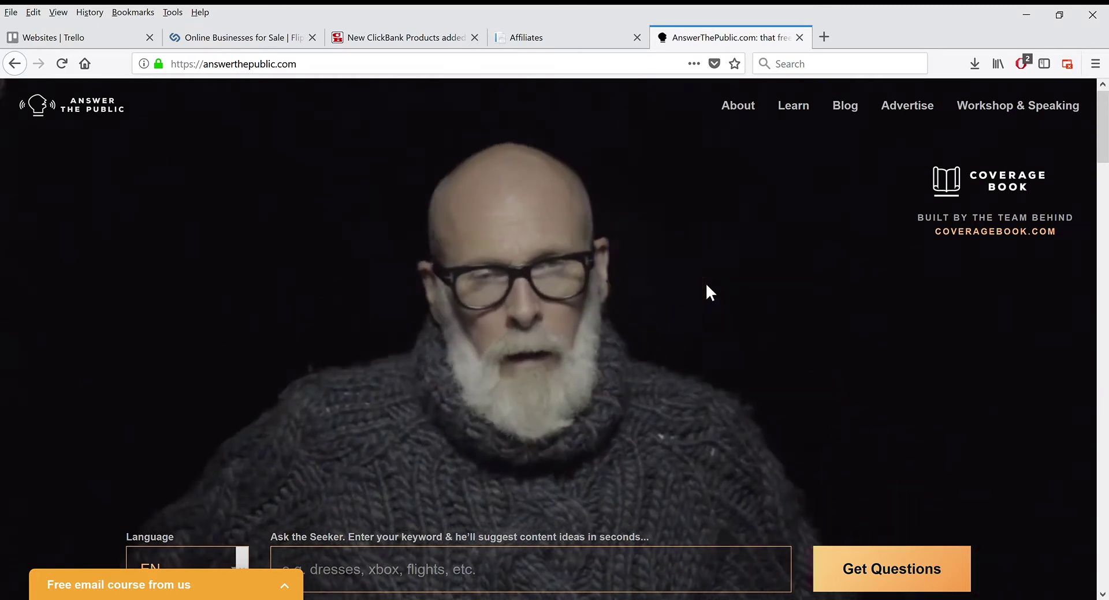
scroll(706, 283, "down", 3)
scroll(355, 455, "up", 1)
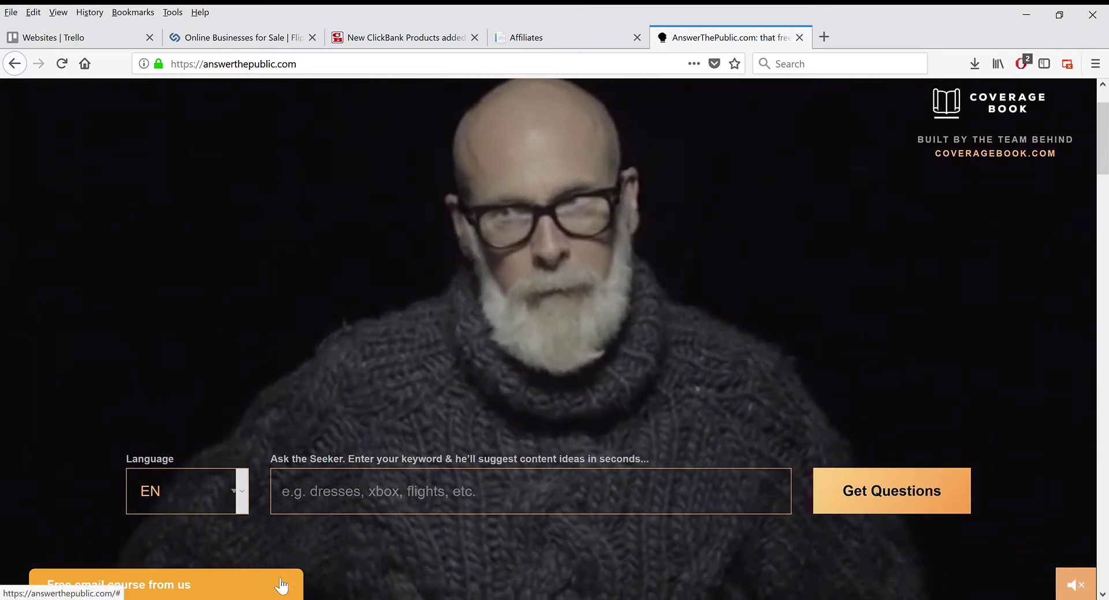
scroll(534, 340, "up", 1)
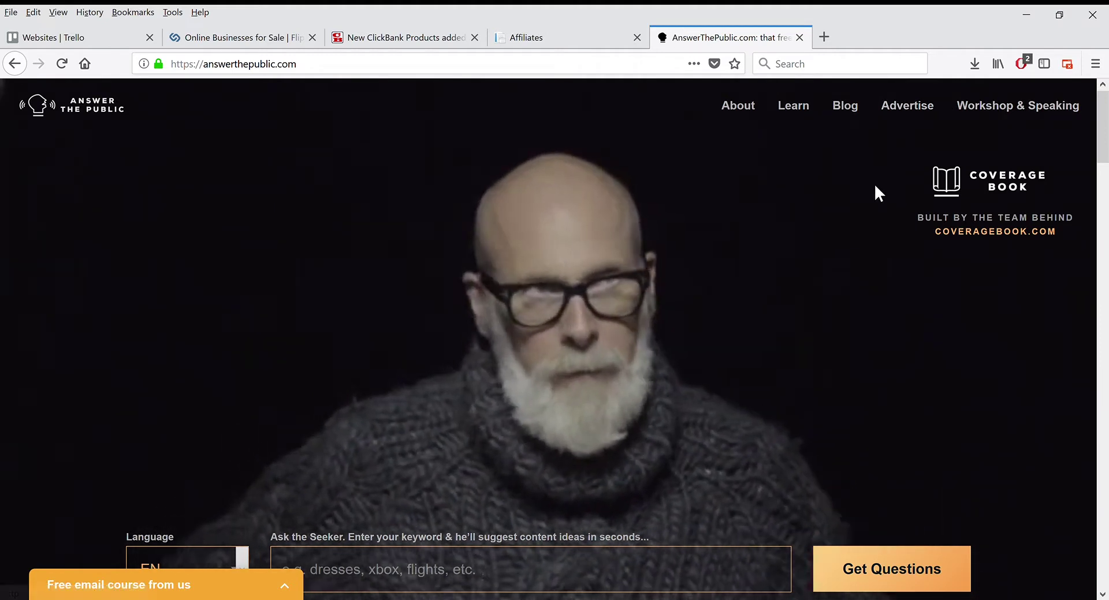
- Browse the homepage's CoverageBook and free email course sections, then return to the empty search box
scroll(833, 248, "down", 5)
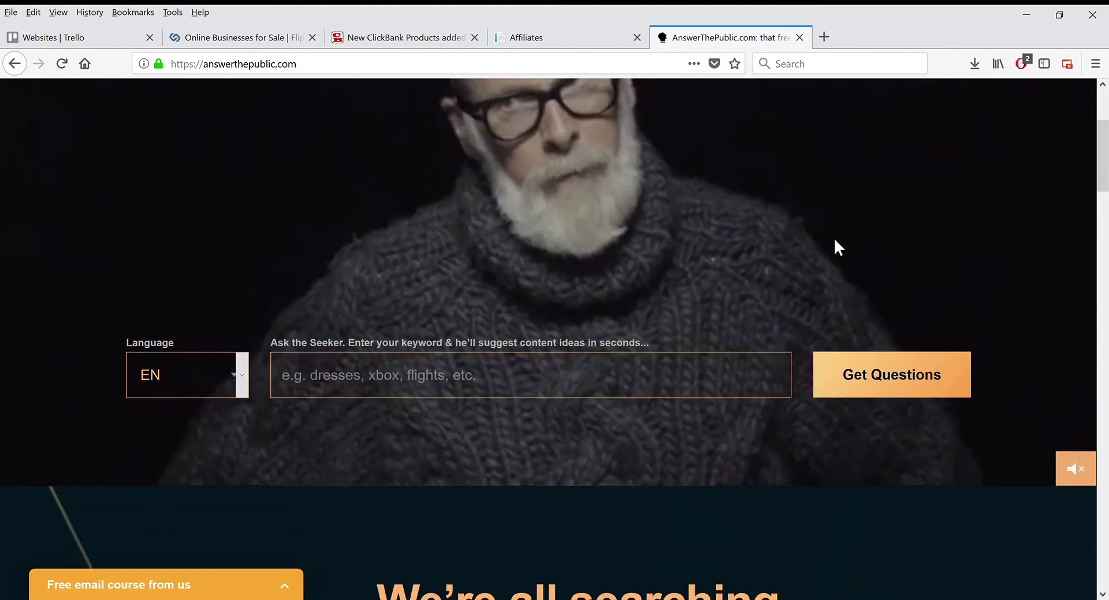
scroll(838, 245, "down", 6)
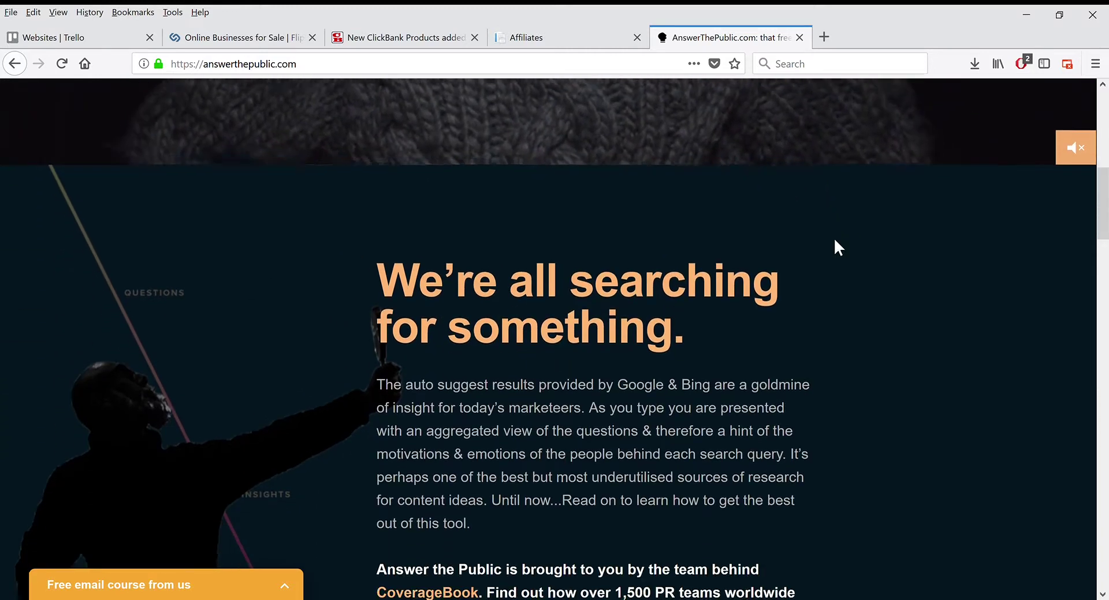
scroll(835, 241, "down", 8)
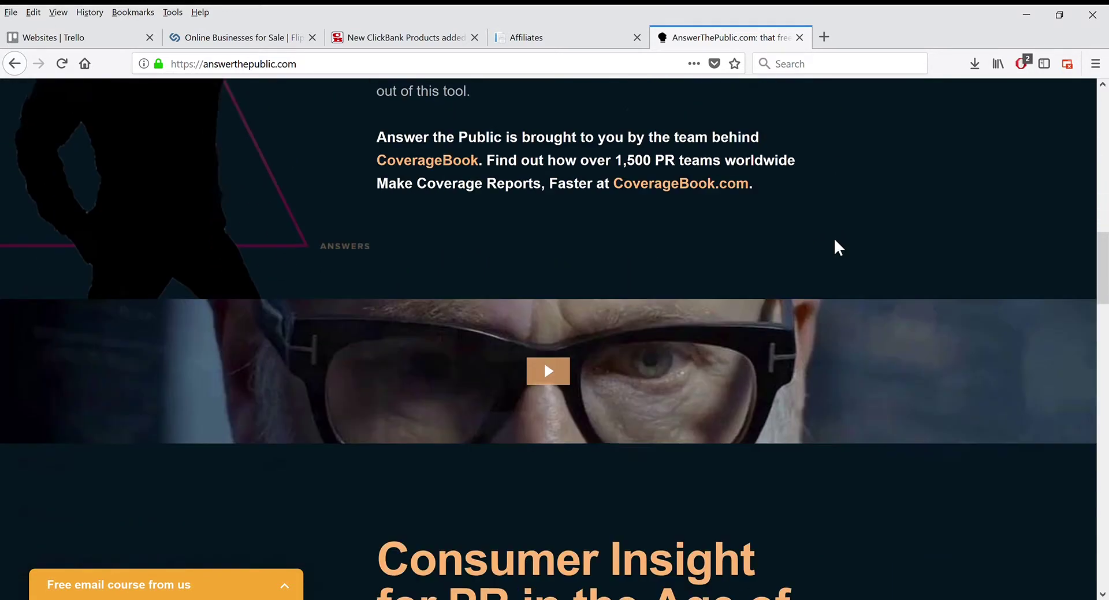
scroll(835, 241, "down", 9)
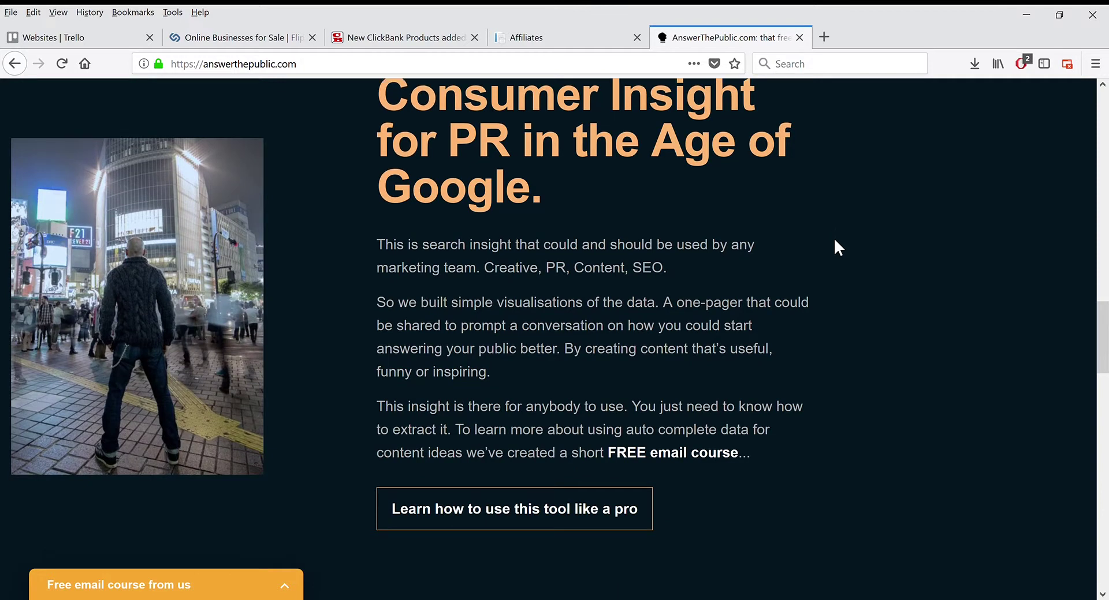
scroll(838, 245, "down", 5)
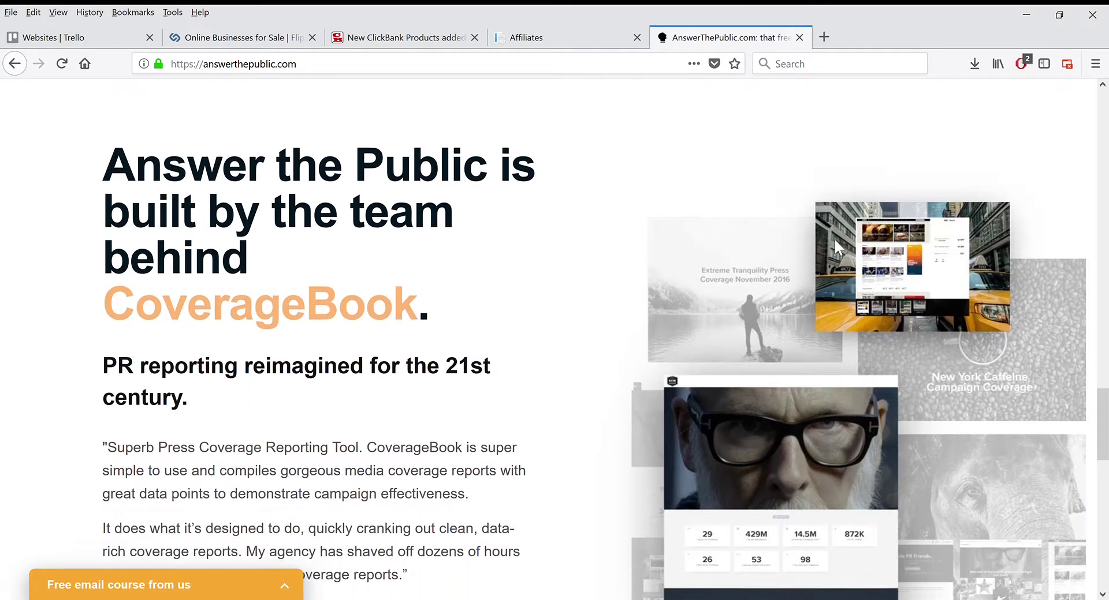
scroll(630, 254, "down", 2)
scroll(629, 257, "down", 1)
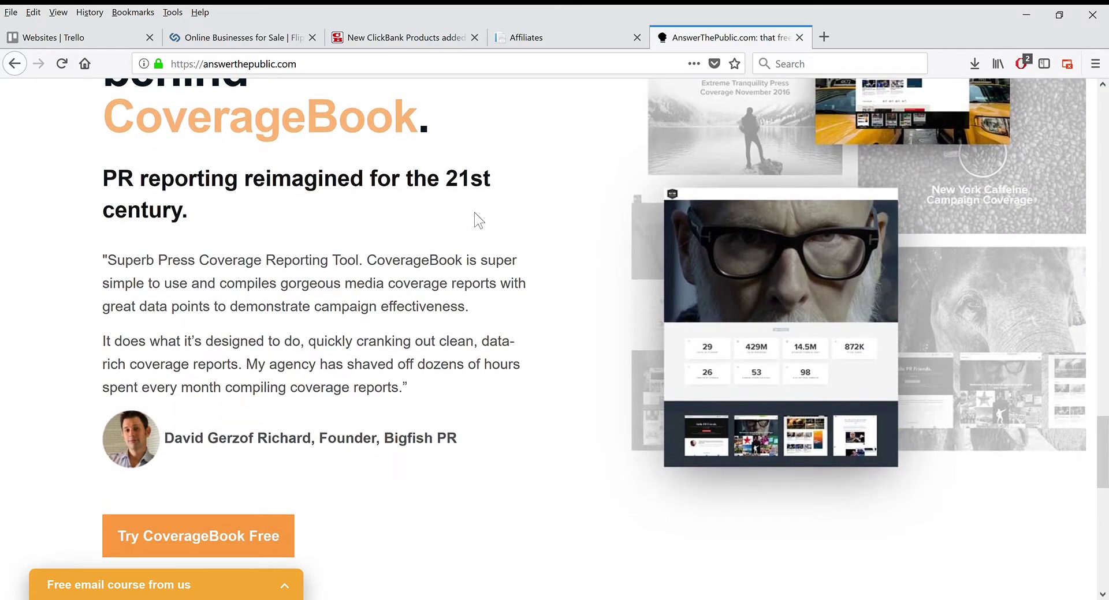
scroll(439, 242, "down", 7)
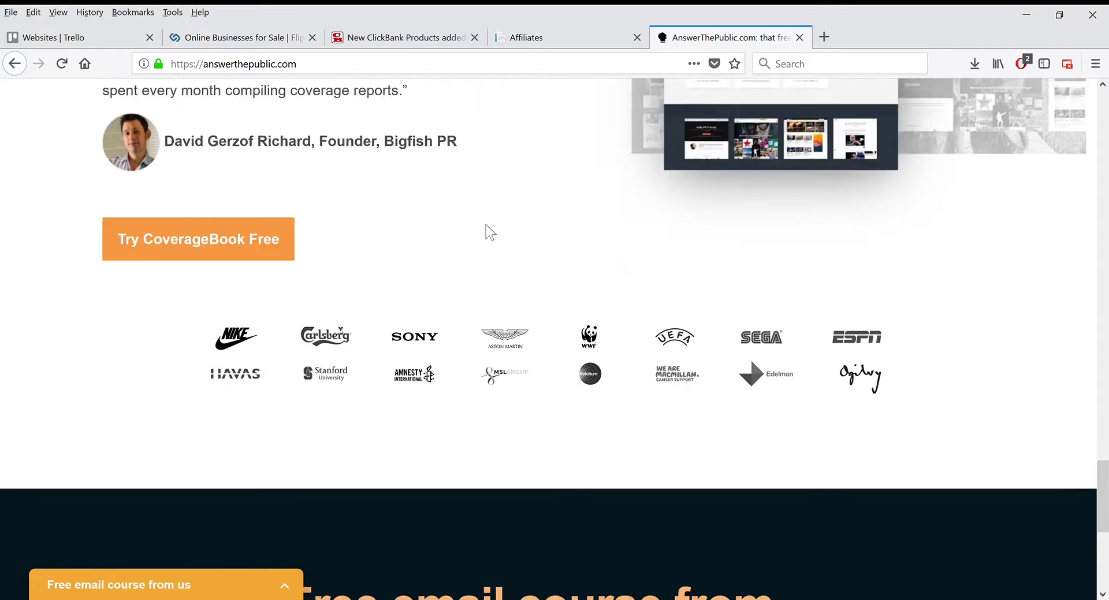
scroll(486, 228, "down", 5)
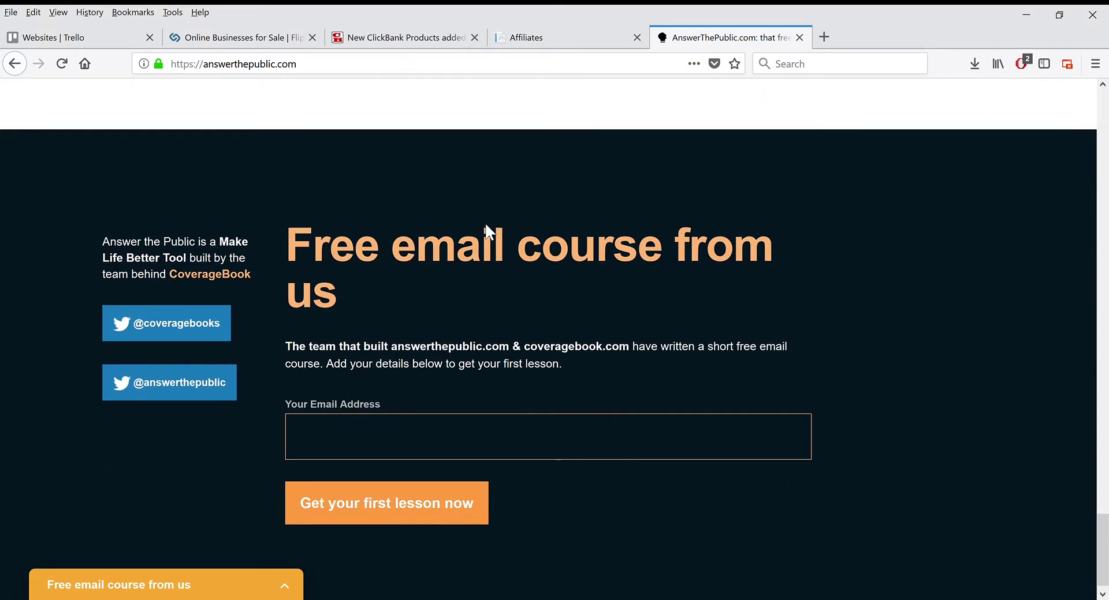
scroll(427, 292, "up", 20)
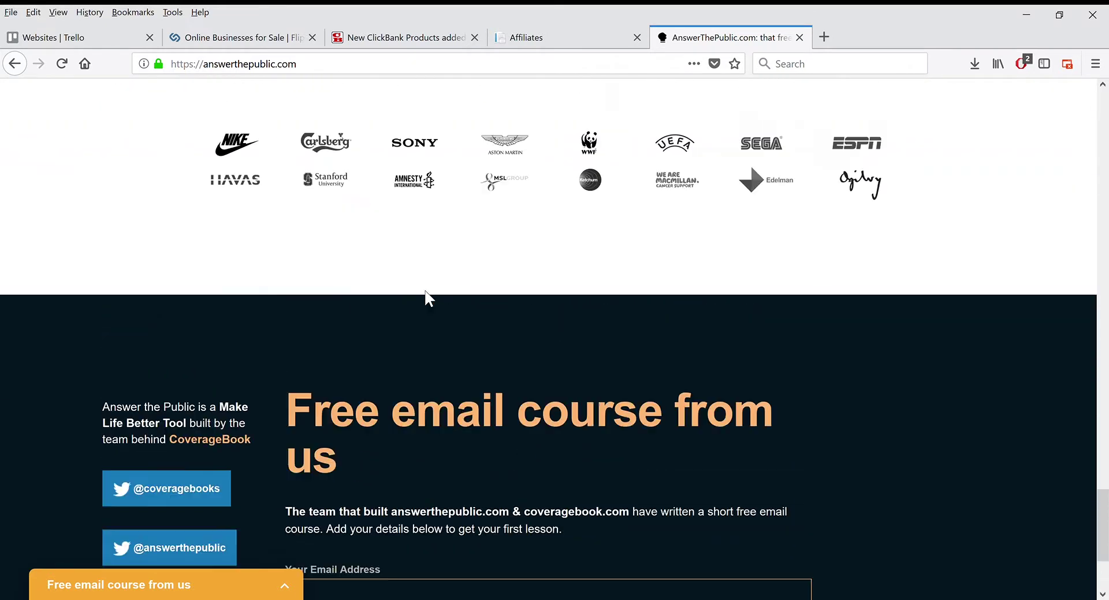
scroll(477, 284, "up", 15)
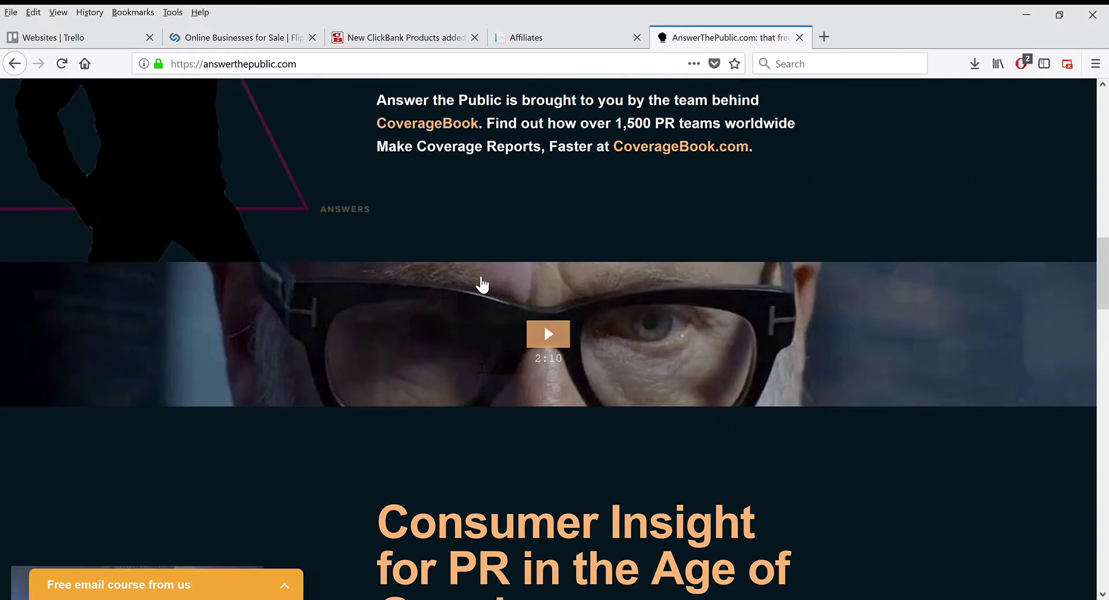
scroll(475, 283, "up", 10)
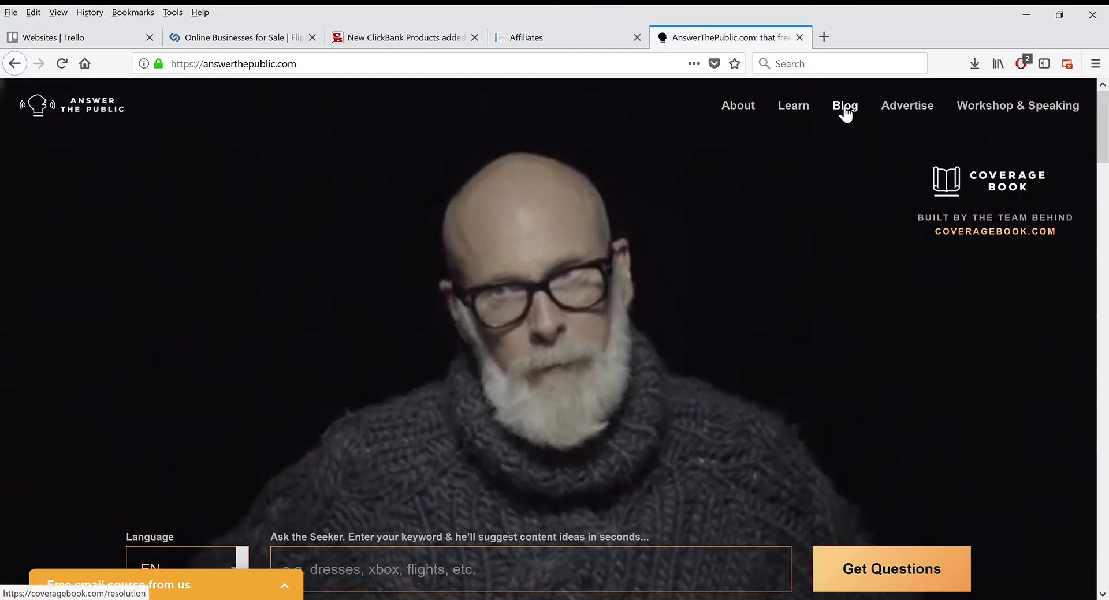
scroll(729, 200, "down", 5)
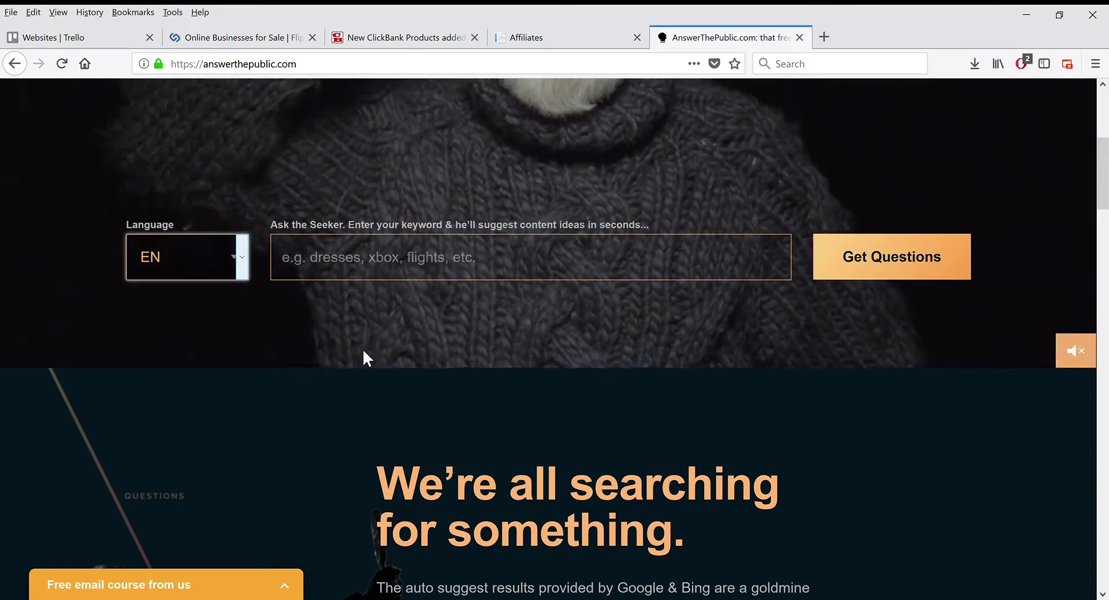
scroll(363, 349, "up", 2)
scroll(493, 241, "up", 2)
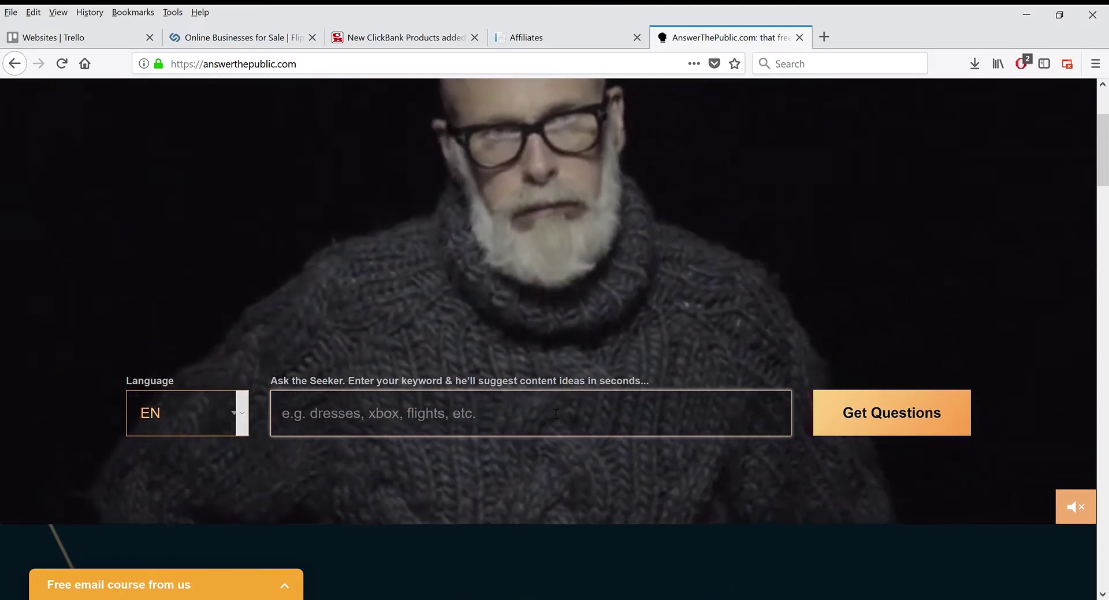
- Run a keyword search for 'dresses'
type("dre")
type("sses")
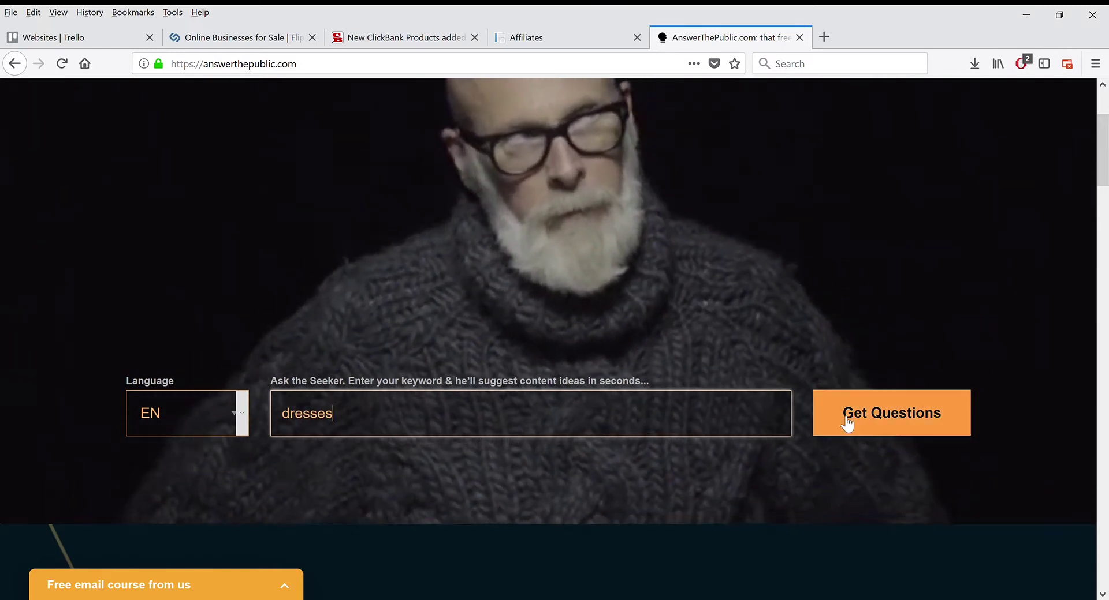
left_click(904, 417)
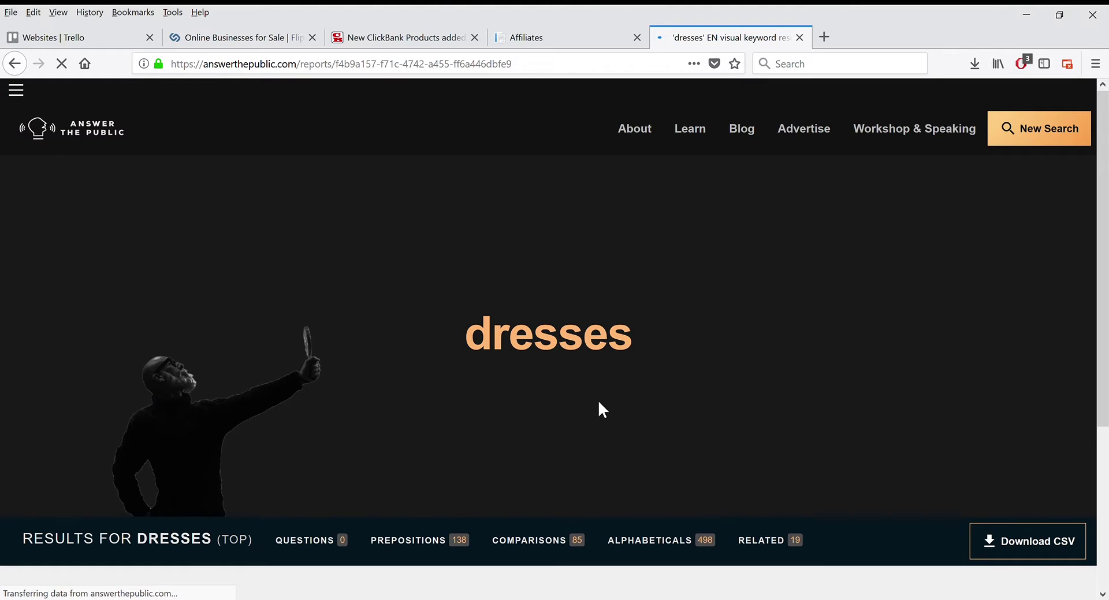
- Look over the dresses Questions wheel and its 138 prepositions, like 'dresses near me'
scroll(642, 253, "down", 10)
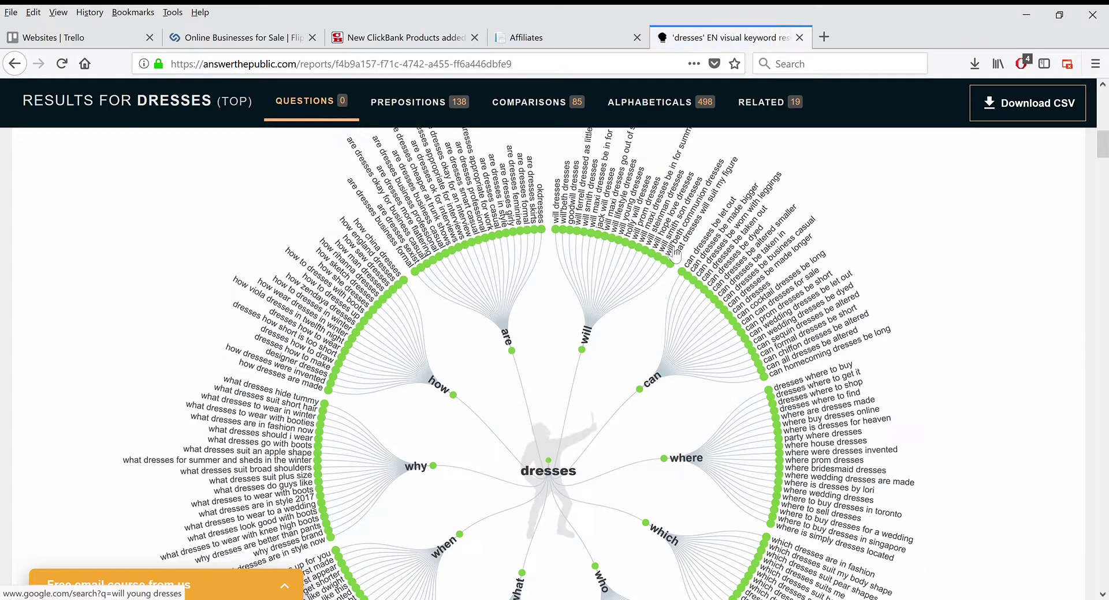
scroll(900, 272, "down", 3)
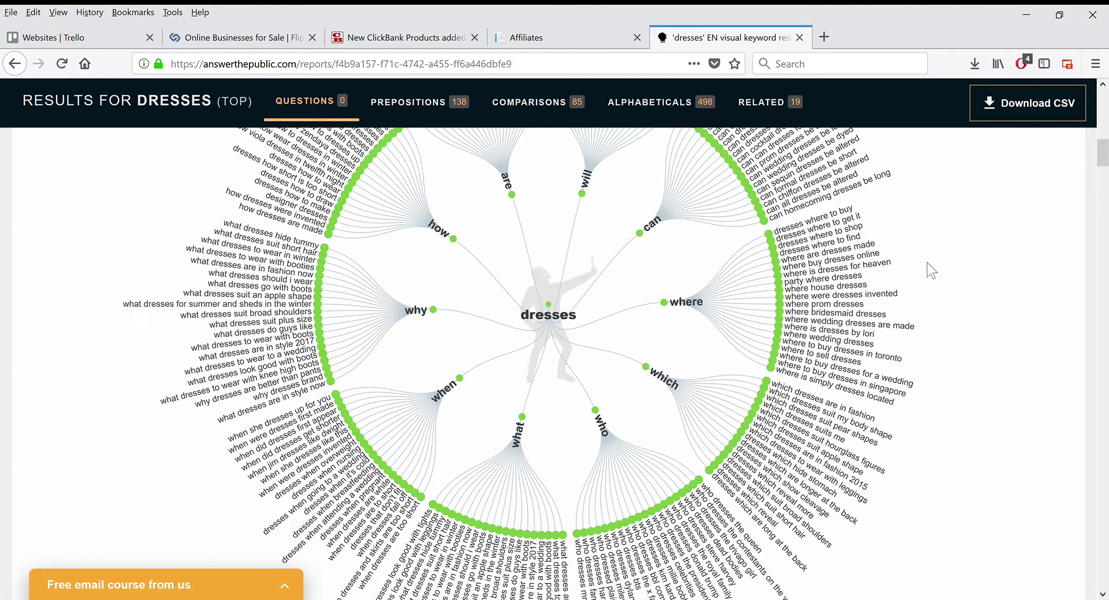
scroll(931, 270, "down", 8)
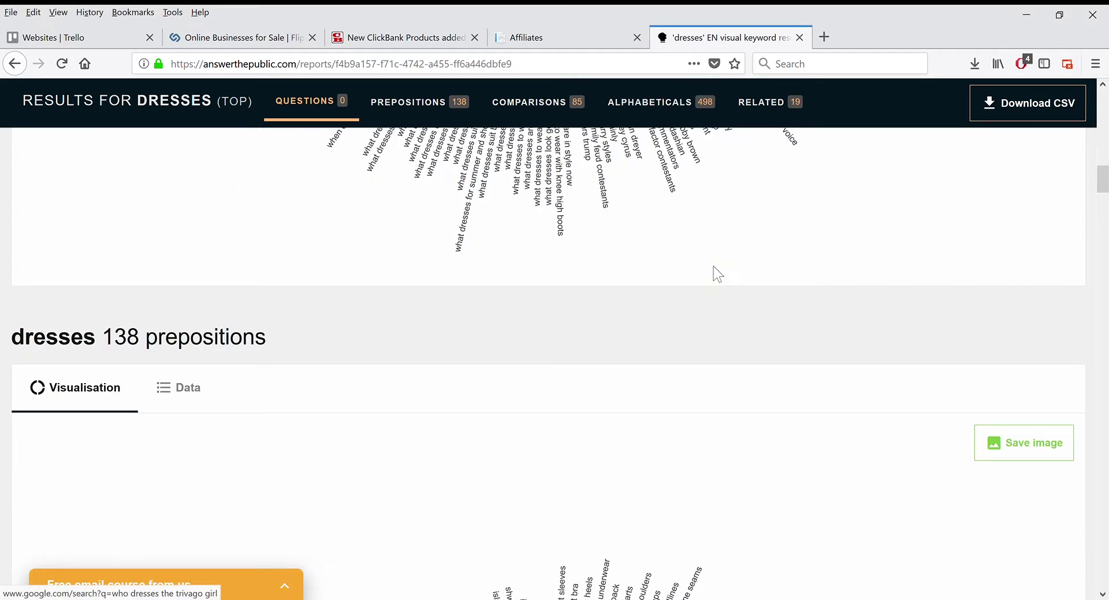
scroll(713, 265, "down", 10)
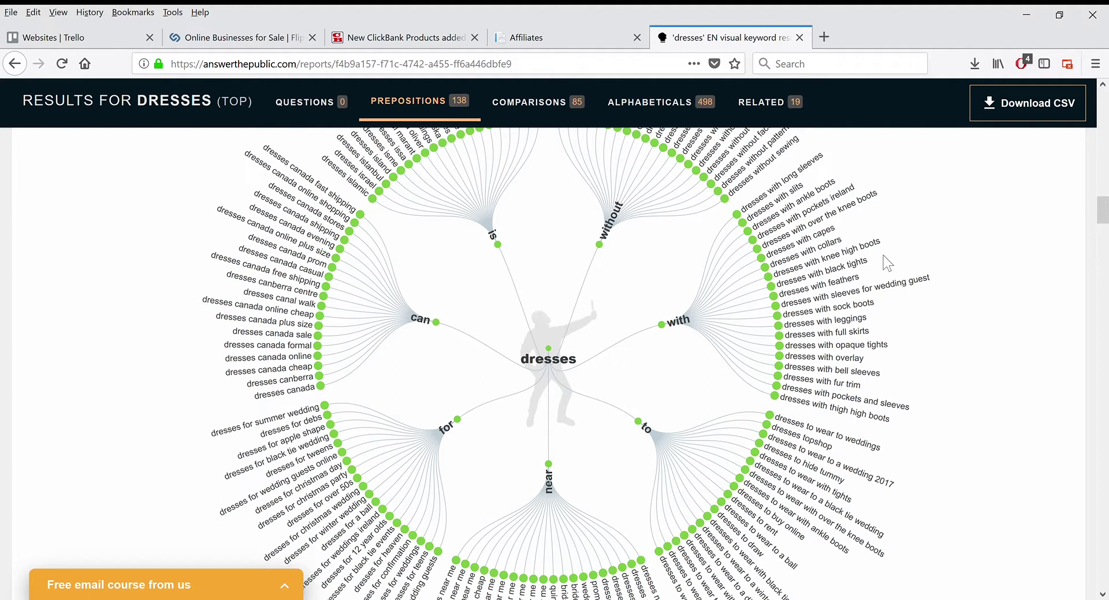
scroll(837, 292, "down", 8)
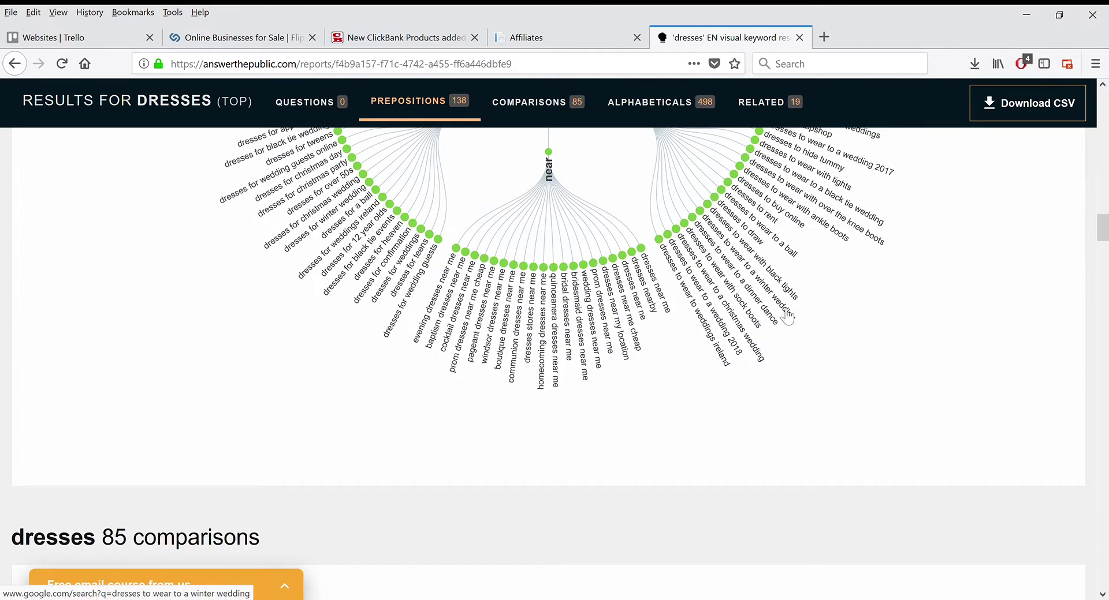
- Scroll past the 85 dresses comparisons to the 498 alphabetical suggestions
scroll(716, 294, "down", 8)
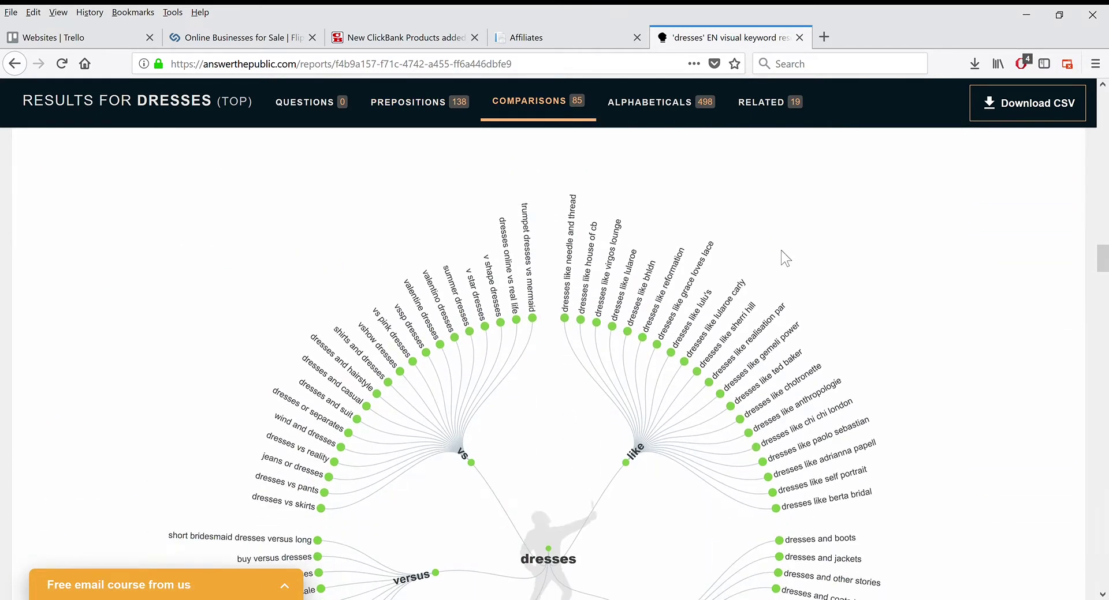
scroll(784, 258, "down", 2)
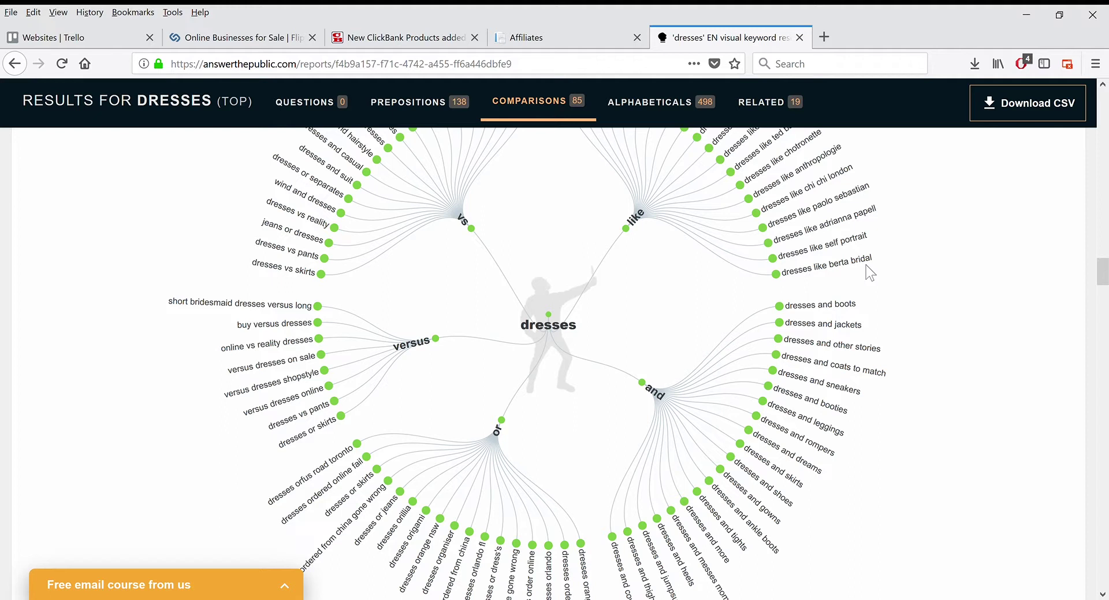
scroll(901, 288, "down", 8)
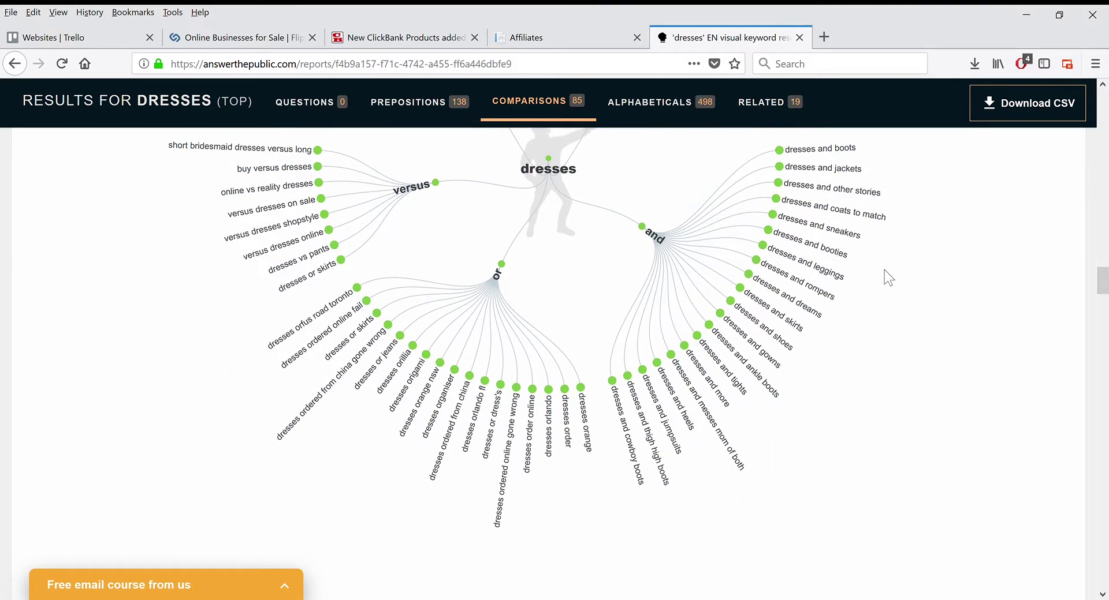
scroll(872, 272, "down", 4)
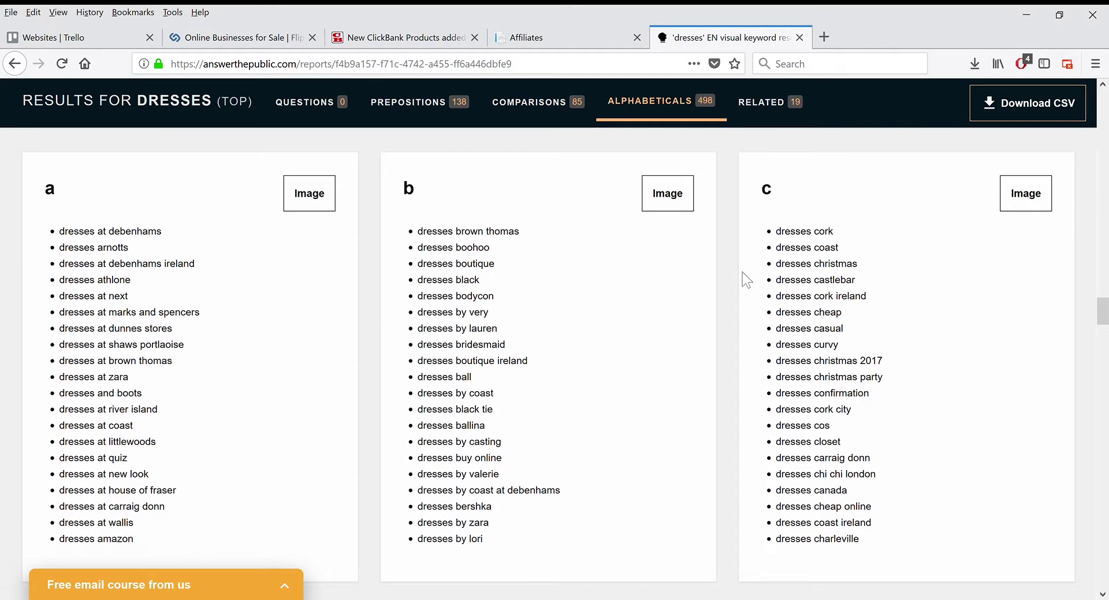
- Browse the dresses alphabetical groups a through y, down to the 19 related keywords
scroll(744, 277, "up", 2)
scroll(744, 280, "up", 2)
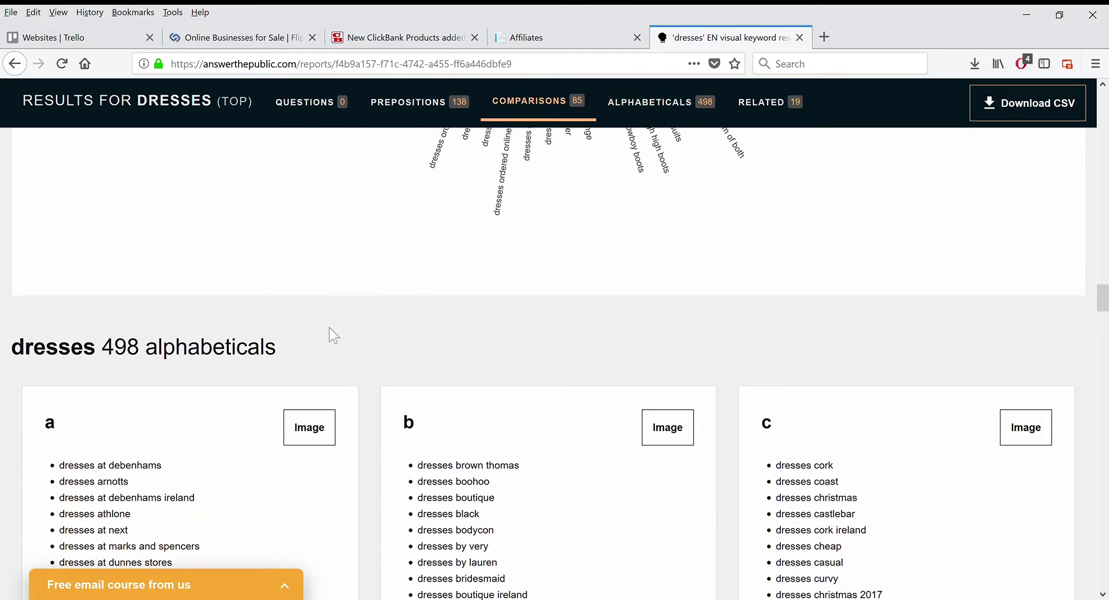
scroll(329, 327, "down", 3)
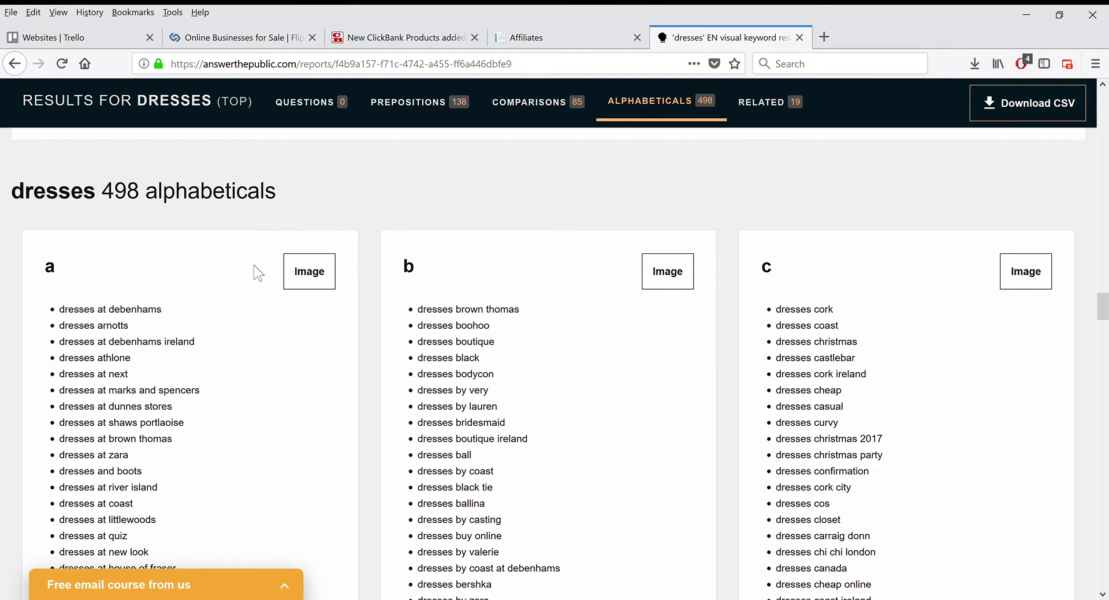
scroll(294, 272, "down", 8)
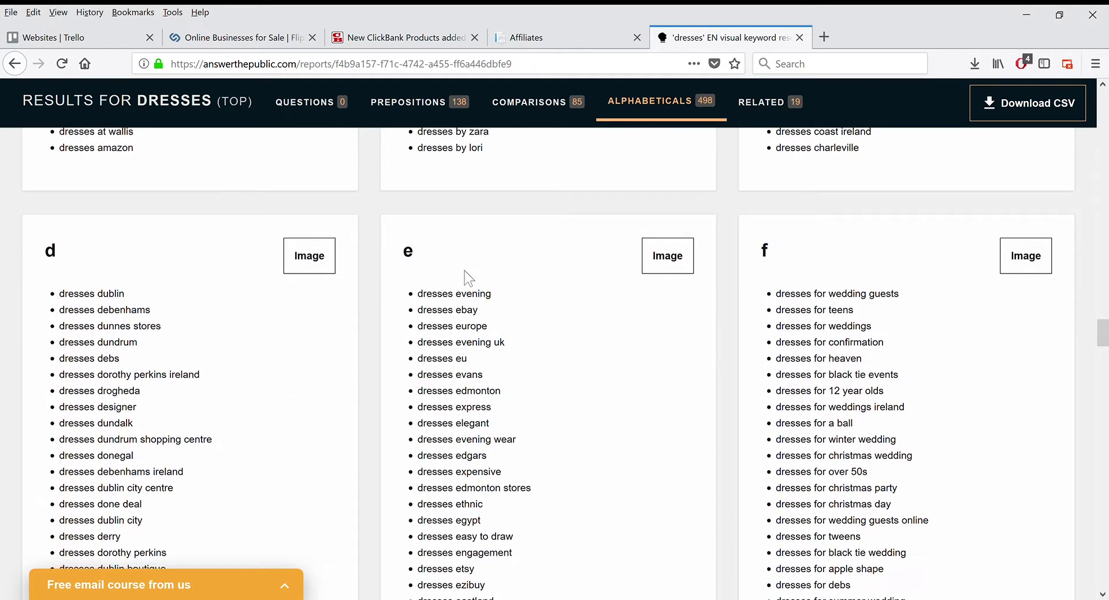
scroll(467, 278, "down", 4)
scroll(547, 287, "down", 7)
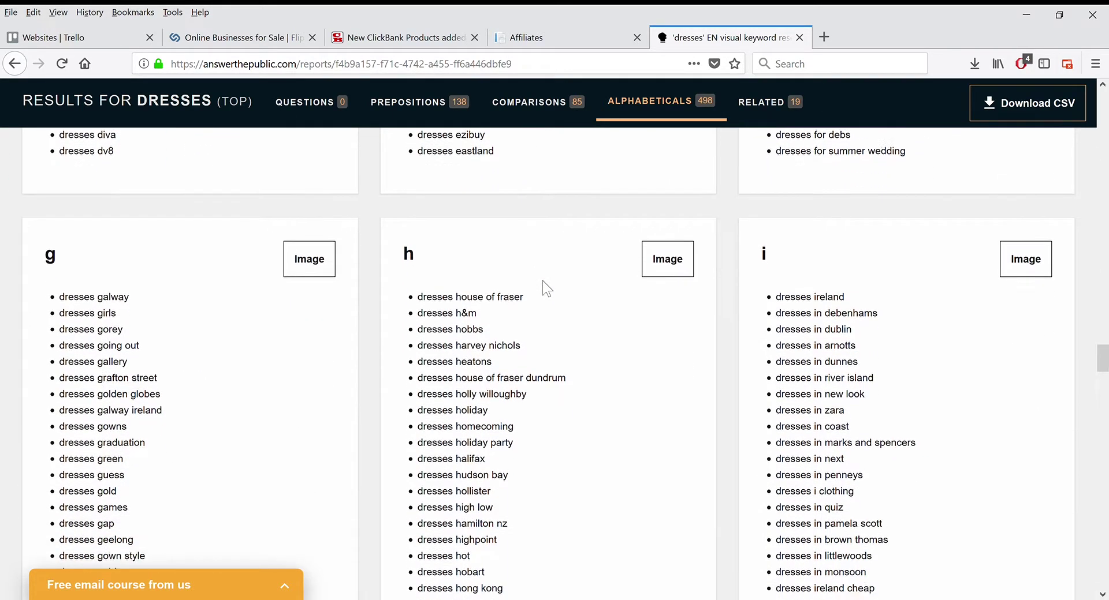
scroll(546, 287, "up", 20)
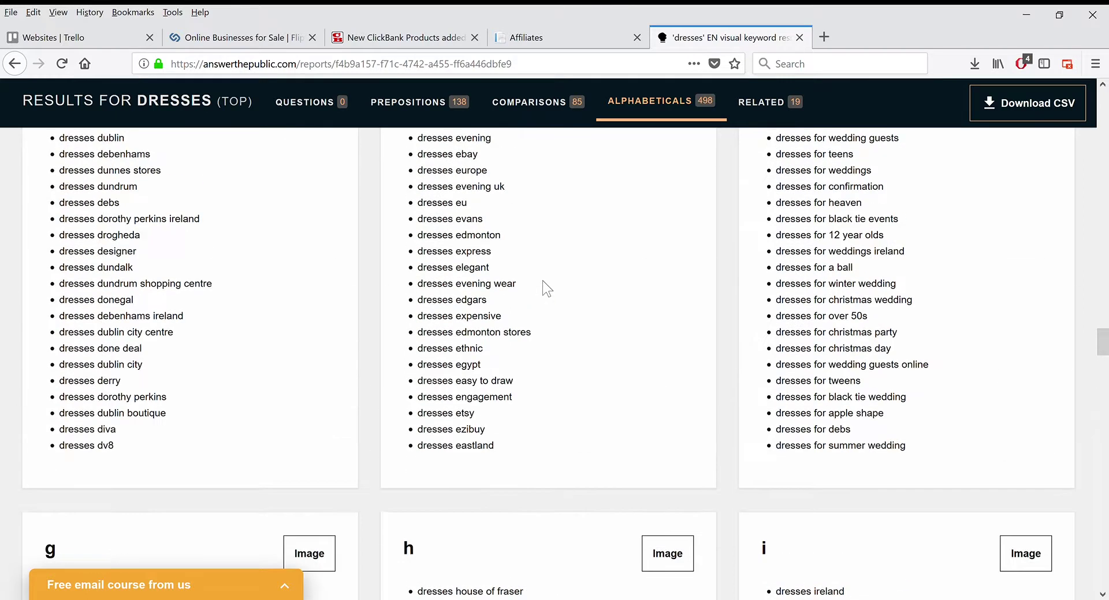
scroll(542, 281, "up", 5)
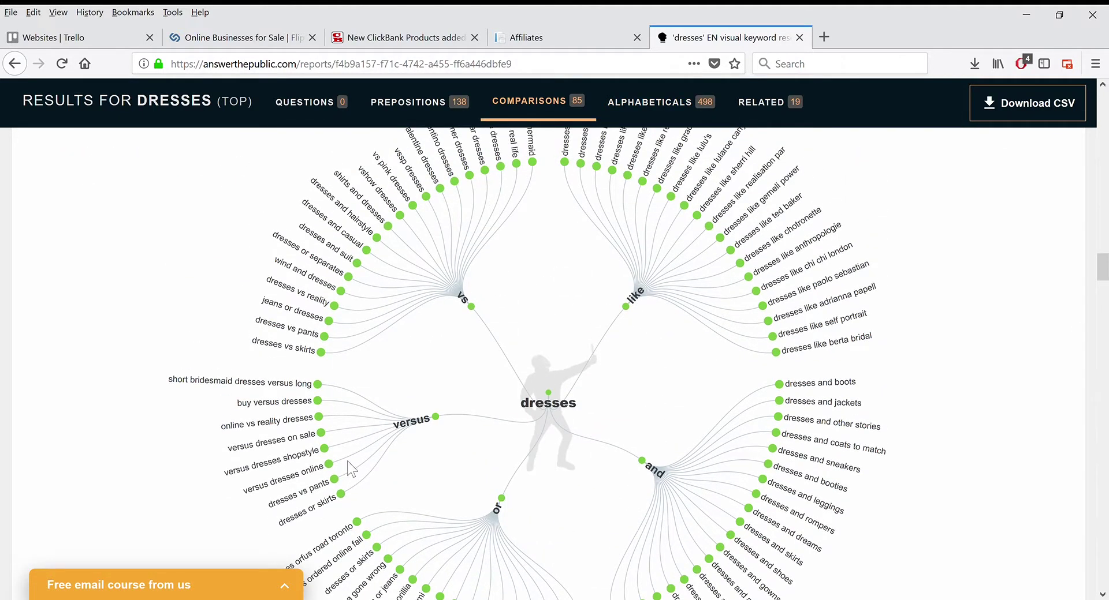
scroll(700, 283, "down", 8)
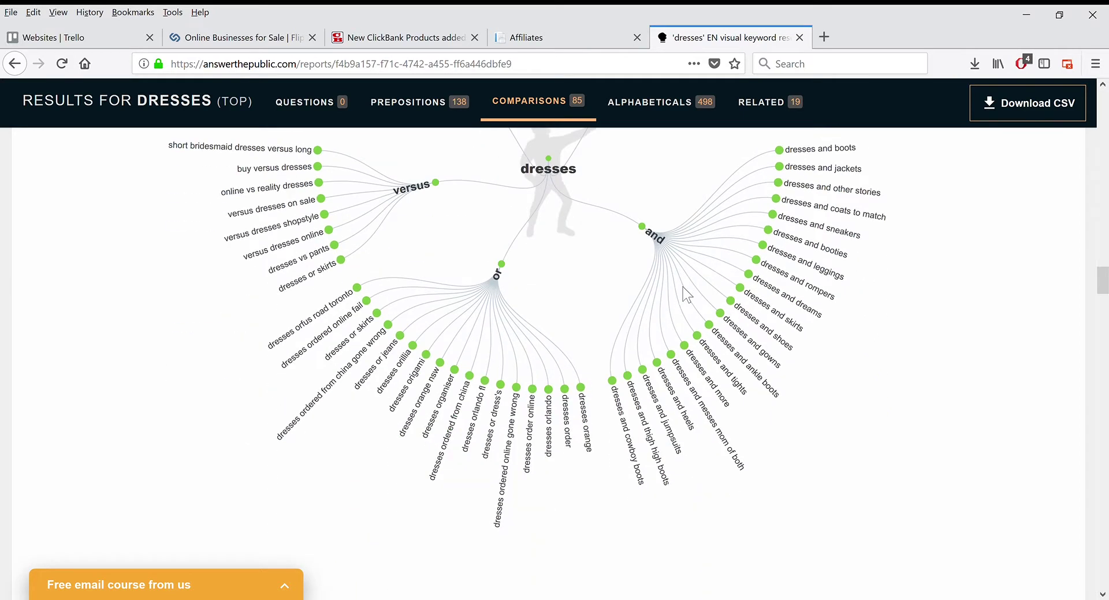
scroll(682, 286, "down", 8)
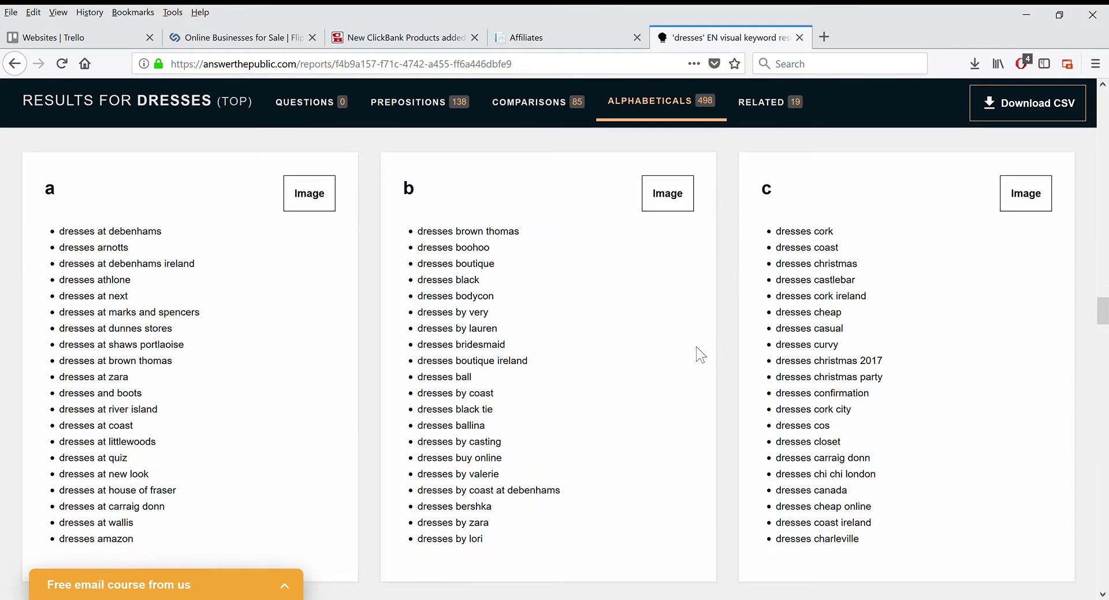
scroll(710, 337, "down", 10)
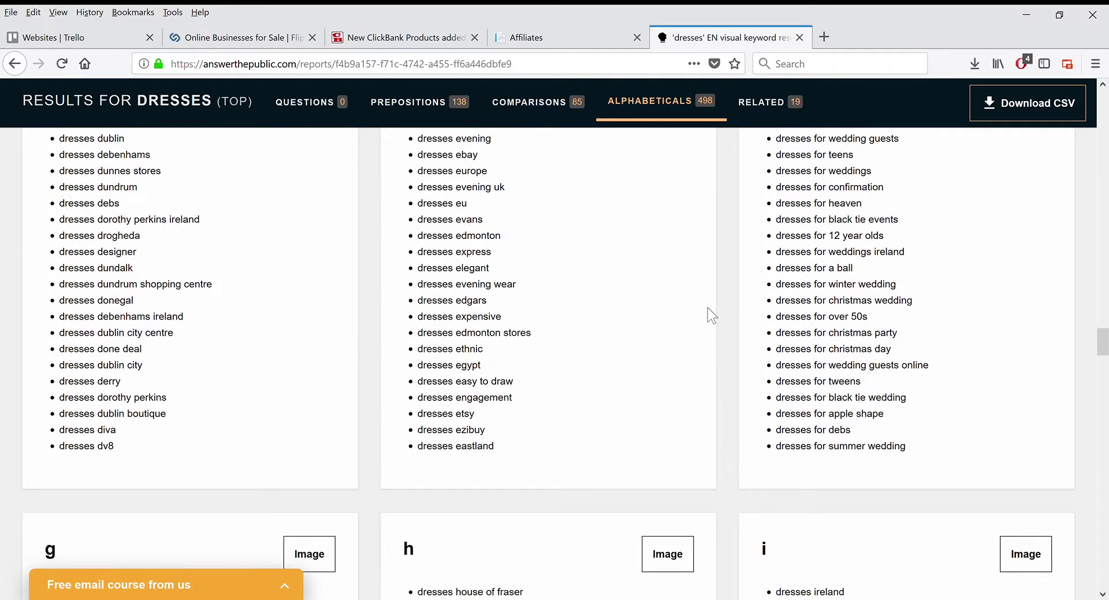
scroll(698, 306, "down", 12)
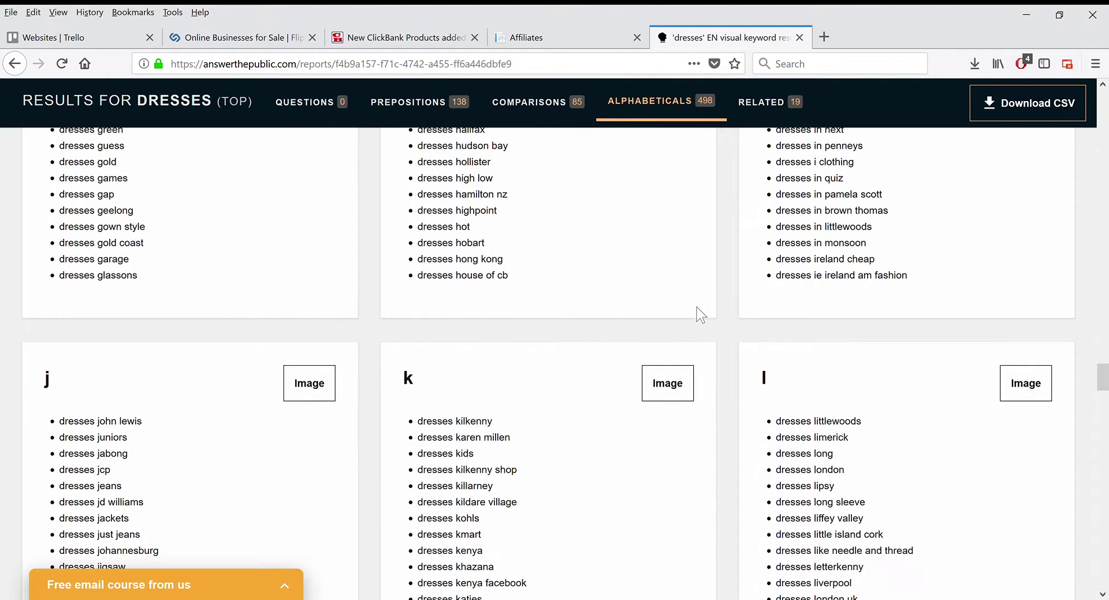
scroll(697, 307, "down", 10)
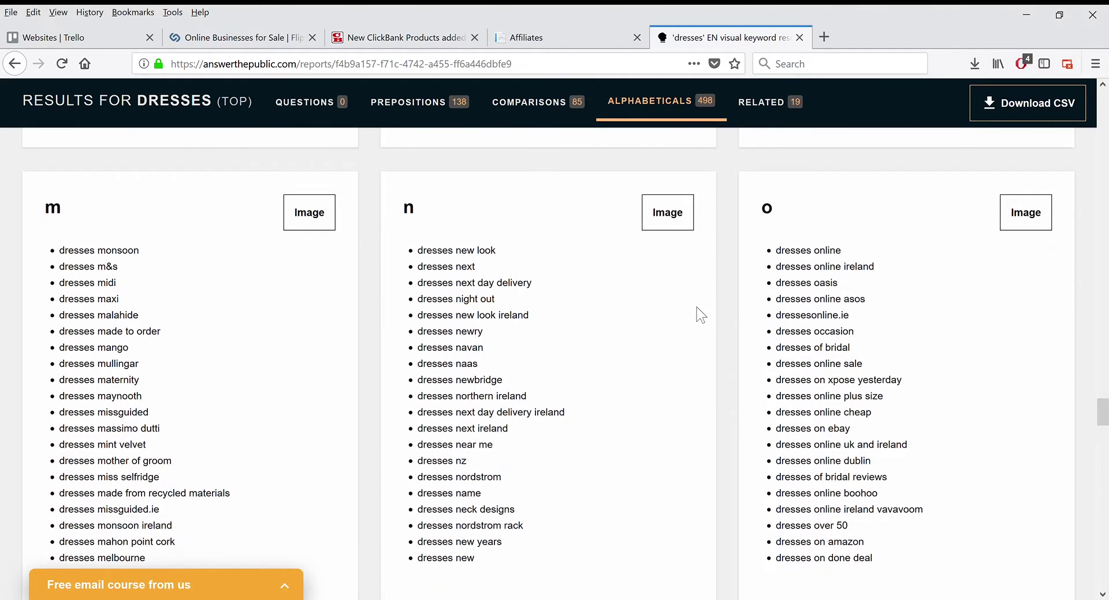
scroll(697, 308, "down", 7)
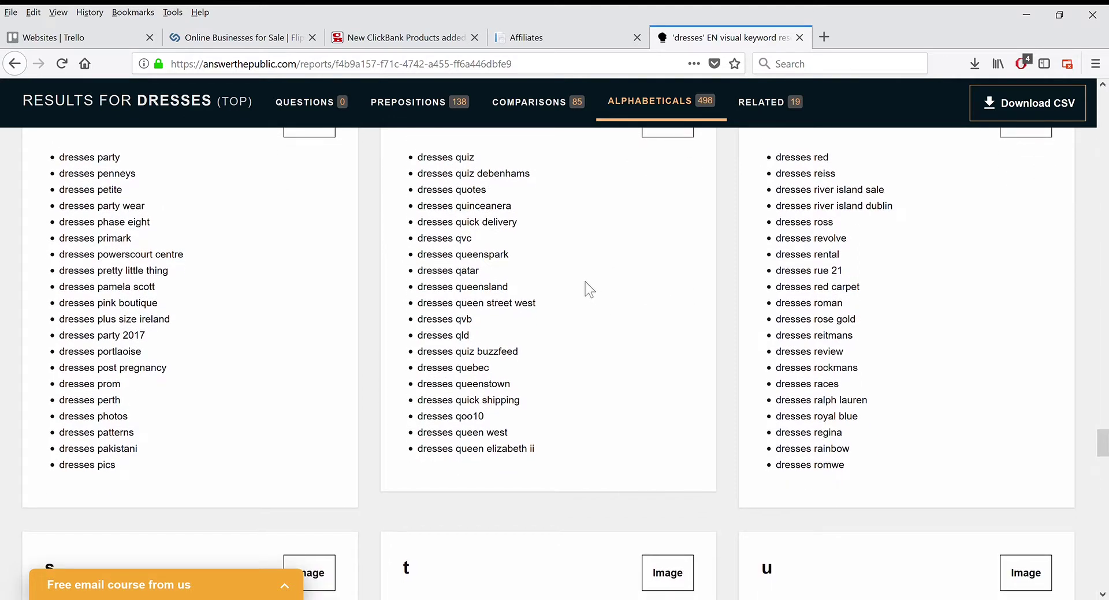
scroll(584, 282, "down", 4)
scroll(599, 266, "down", 10)
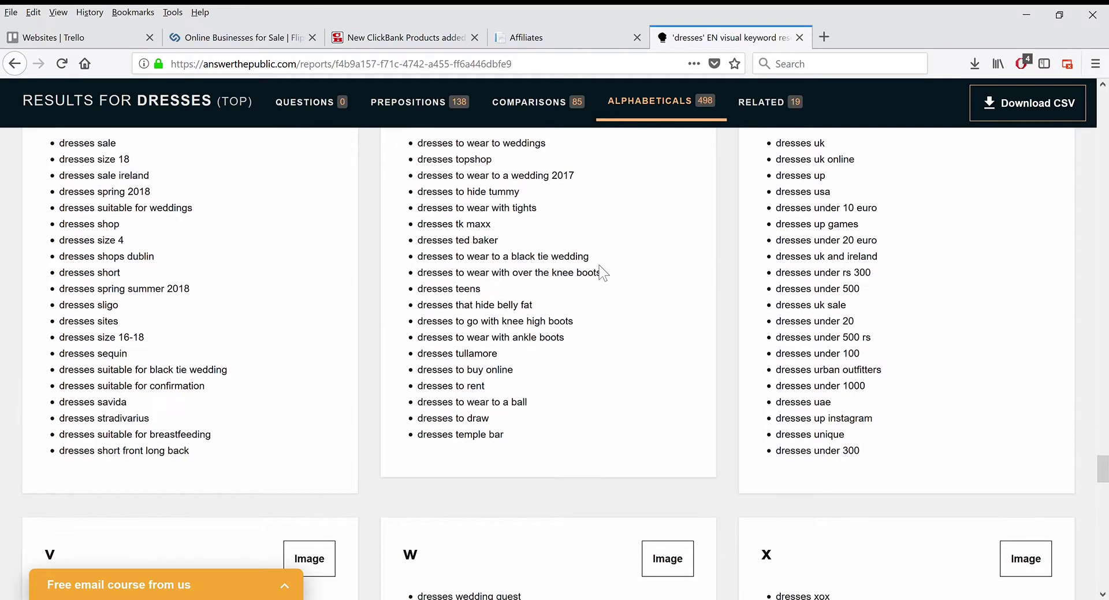
scroll(598, 265, "down", 3)
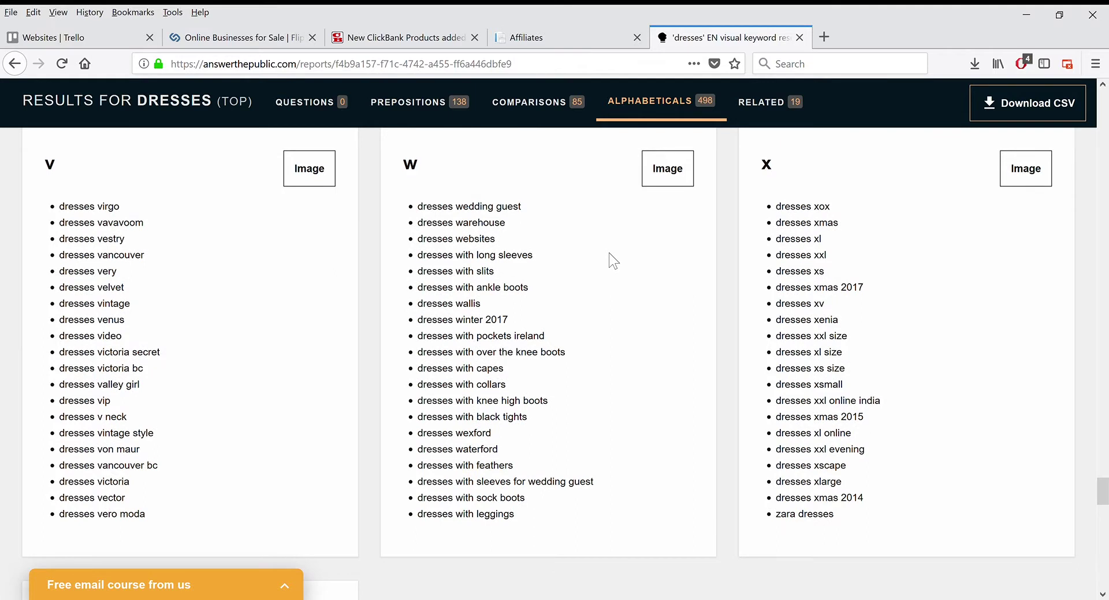
scroll(608, 258, "down", 5)
- Bring the dresses Related wheel into view, with phrases like 'dresses for winter wedding'
scroll(614, 261, "down", 8)
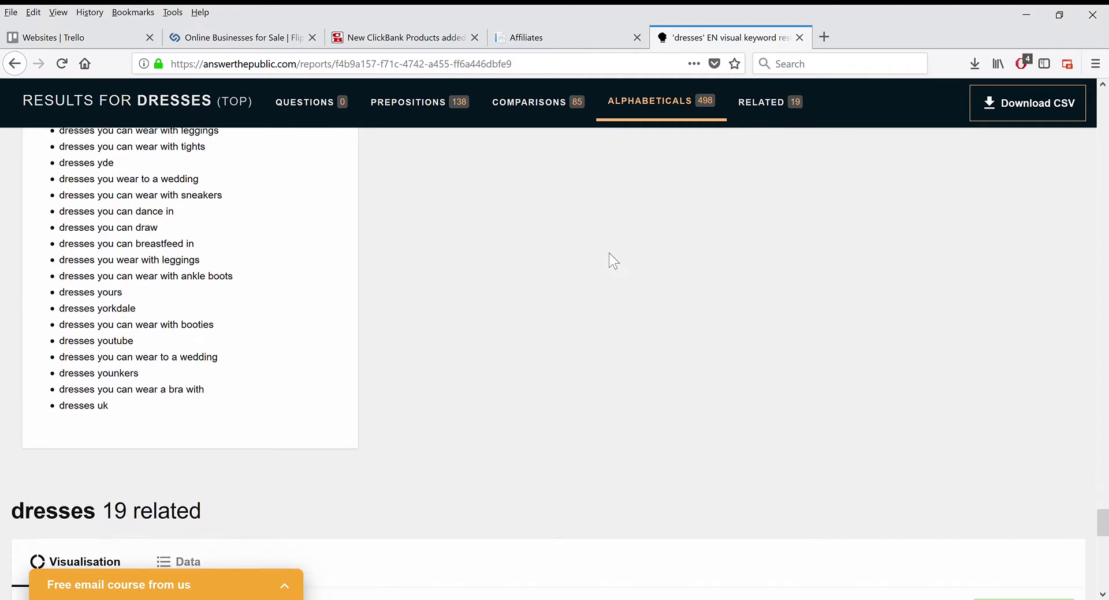
scroll(613, 261, "down", 8)
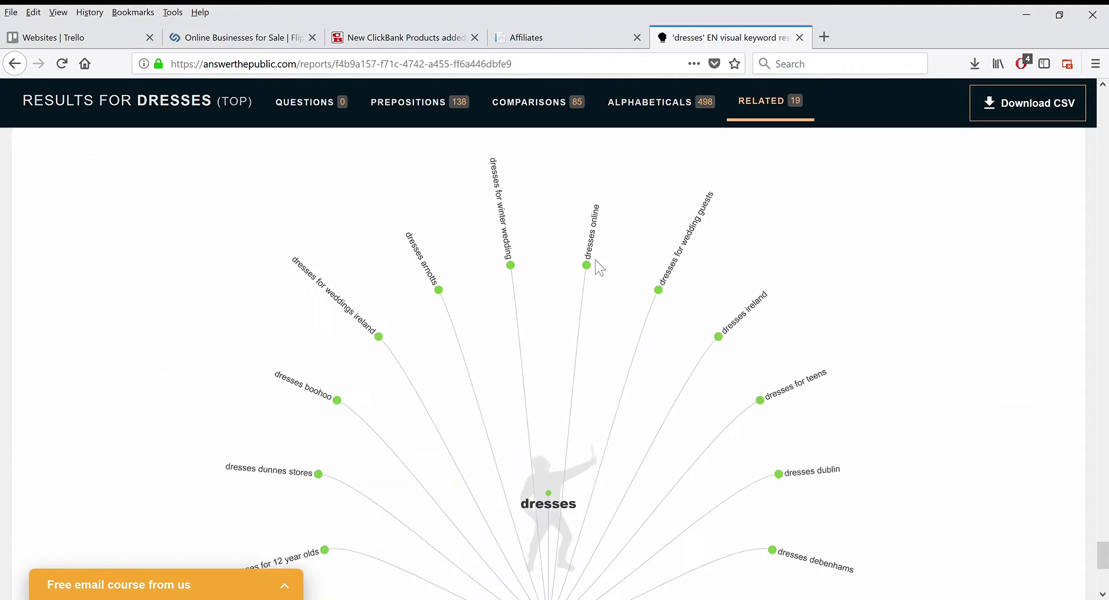